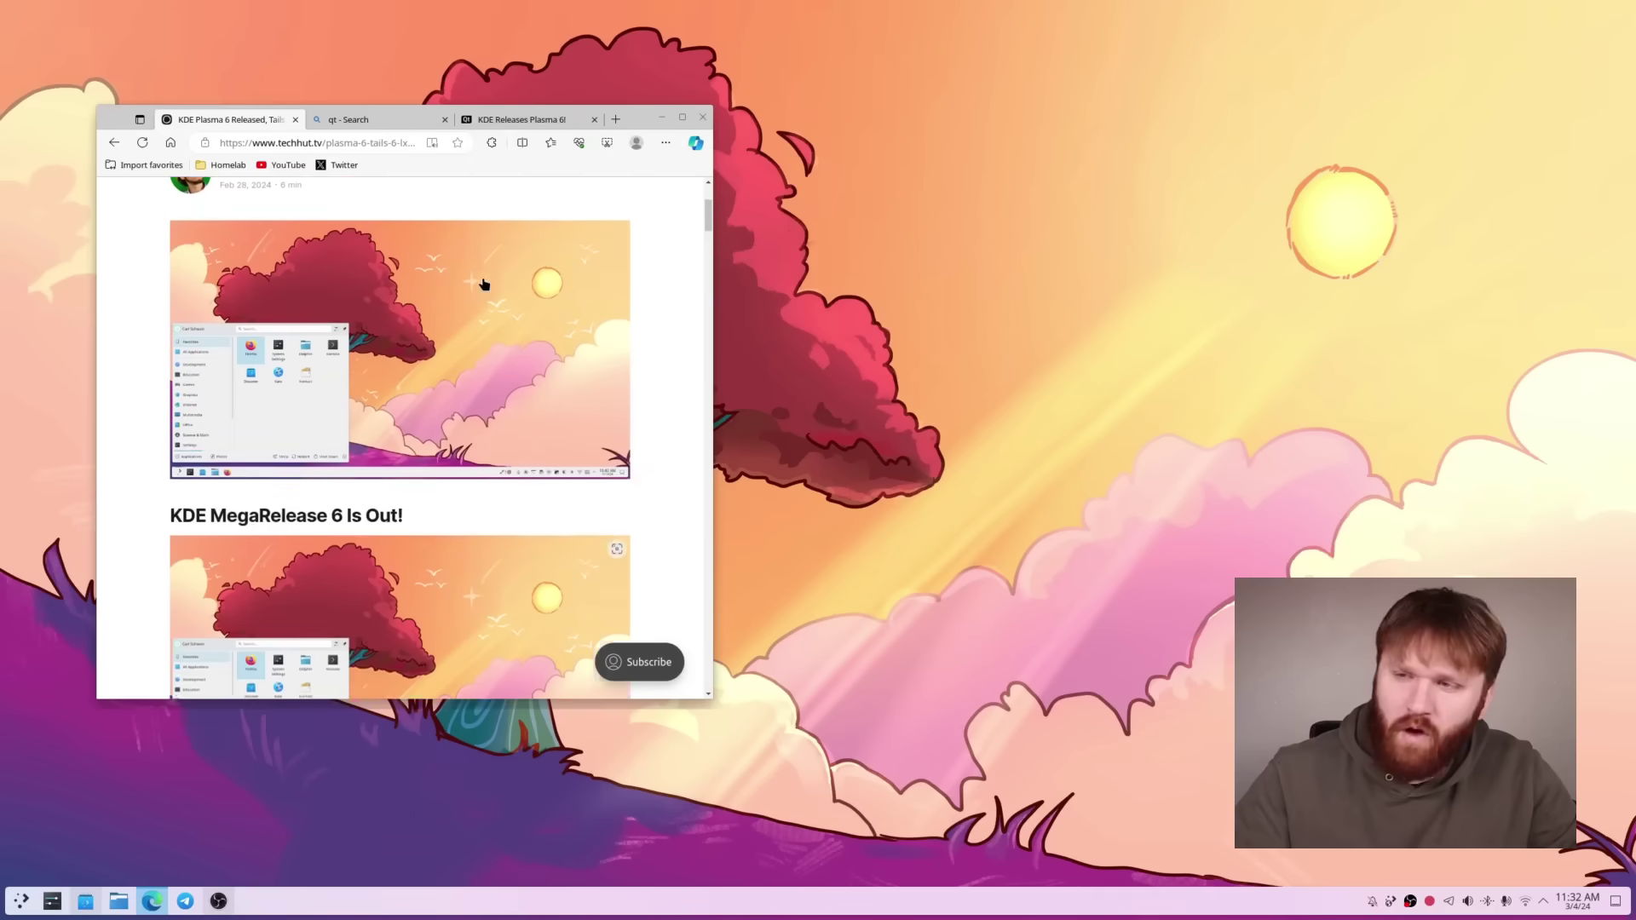
Step: Scroll through the TechHut Plasma 6 article
{"action": "scroll", "coordinate": [484, 281], "scroll_direction": "up", "scroll_amount": 5}
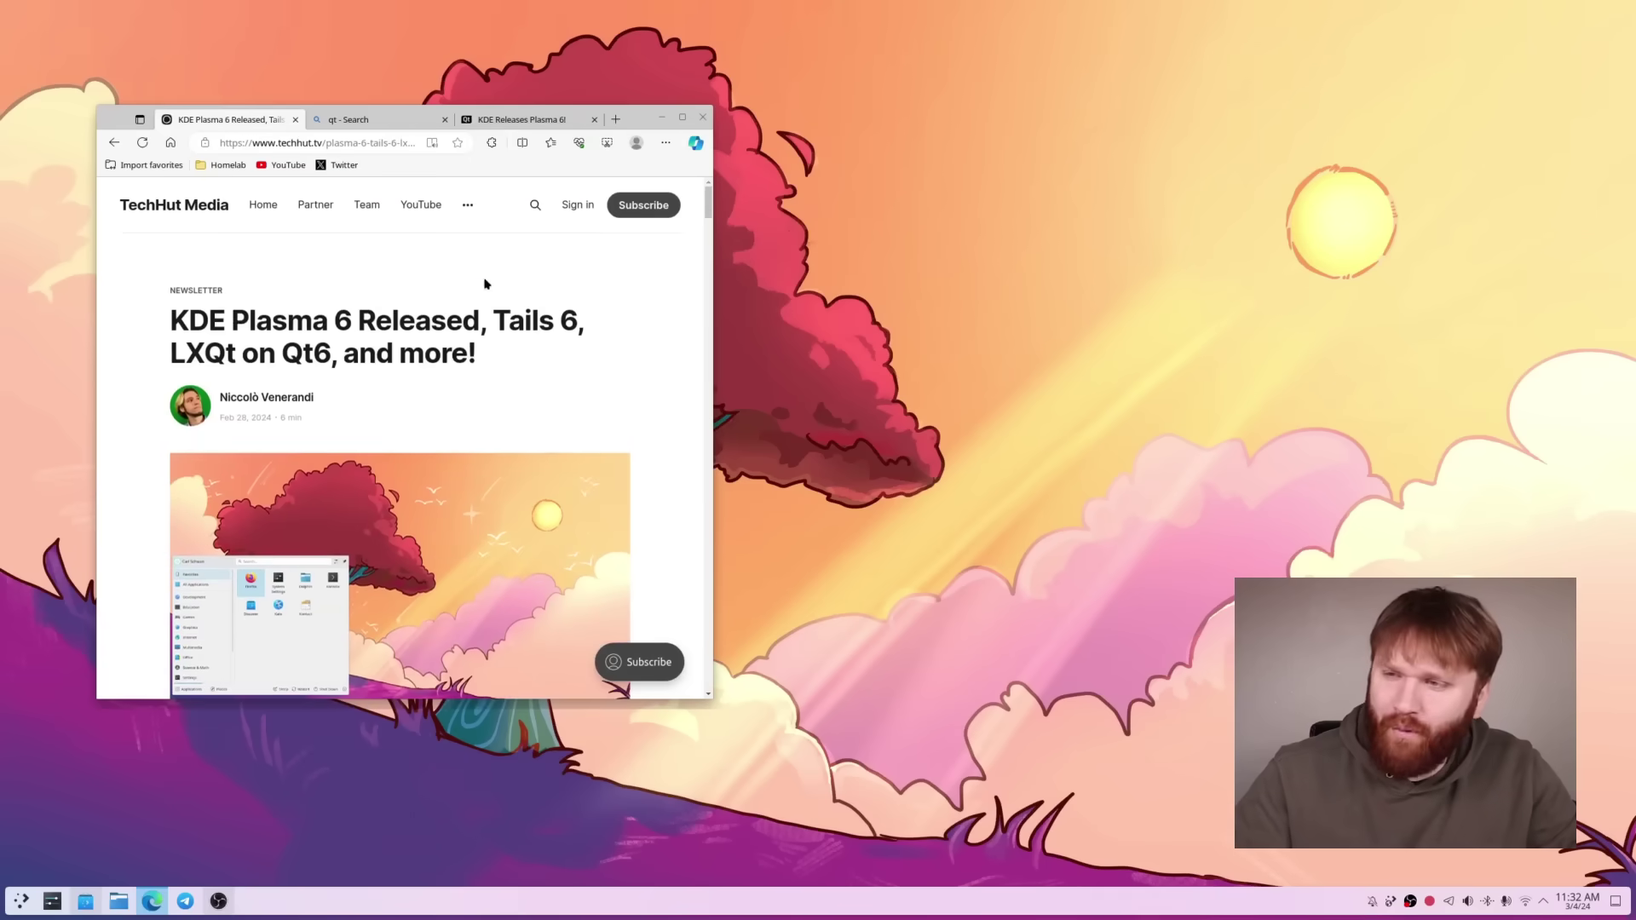
{"action": "scroll", "coordinate": [485, 283], "scroll_direction": "down", "scroll_amount": 1}
{"action": "scroll", "coordinate": [486, 279], "scroll_direction": "up", "scroll_amount": 1}
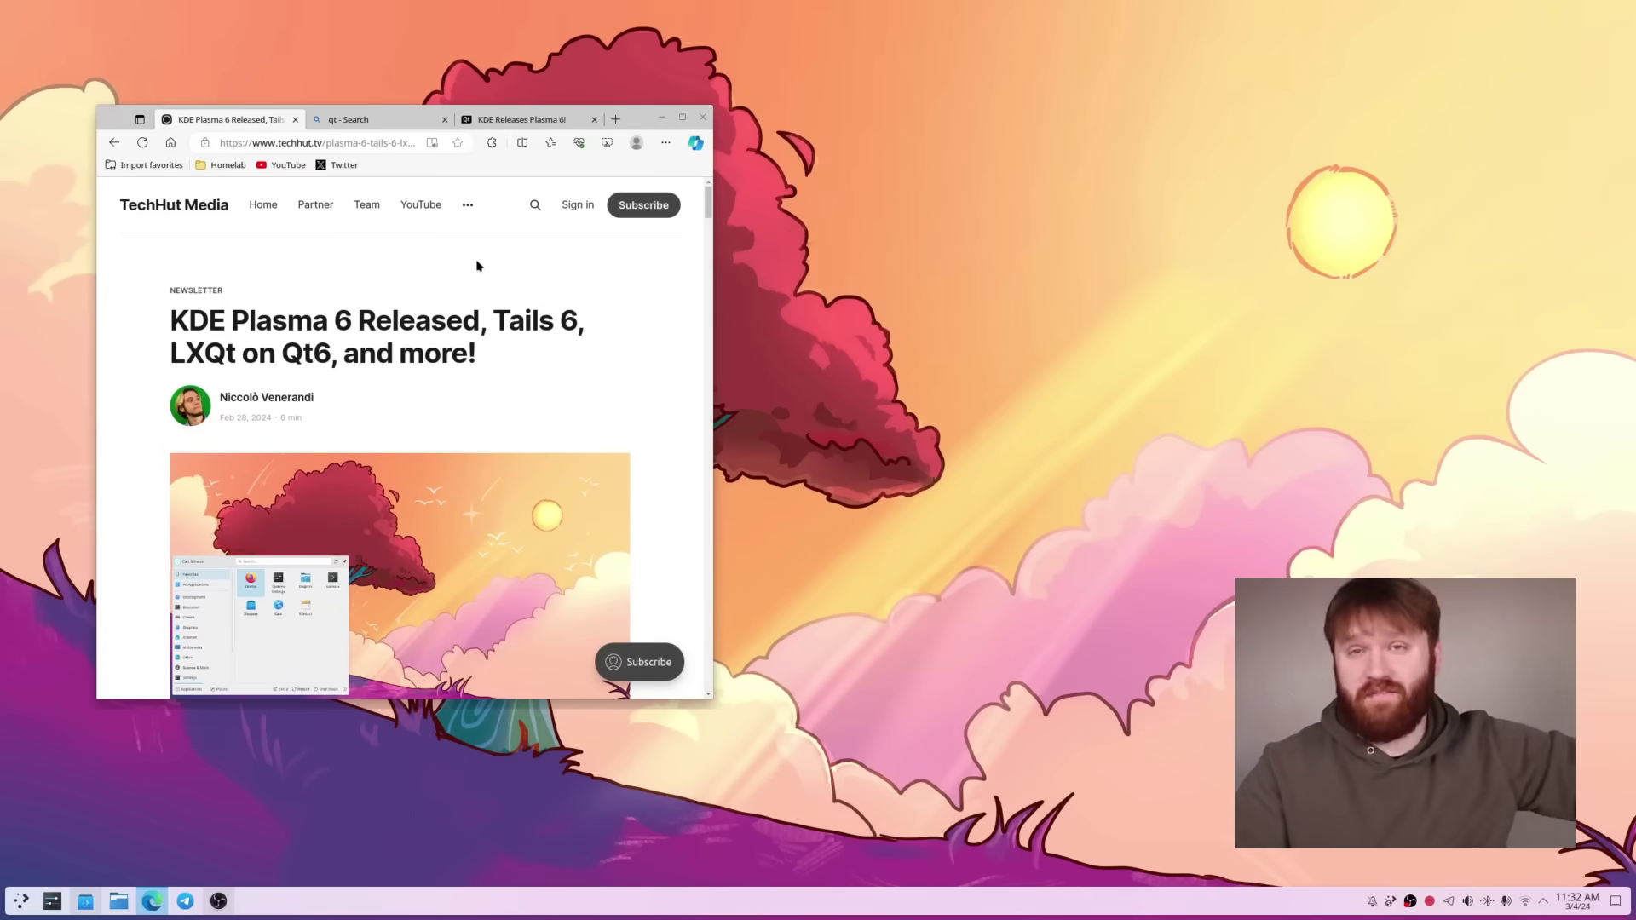
{"action": "scroll", "coordinate": [396, 332], "scroll_direction": "down", "scroll_amount": 1}
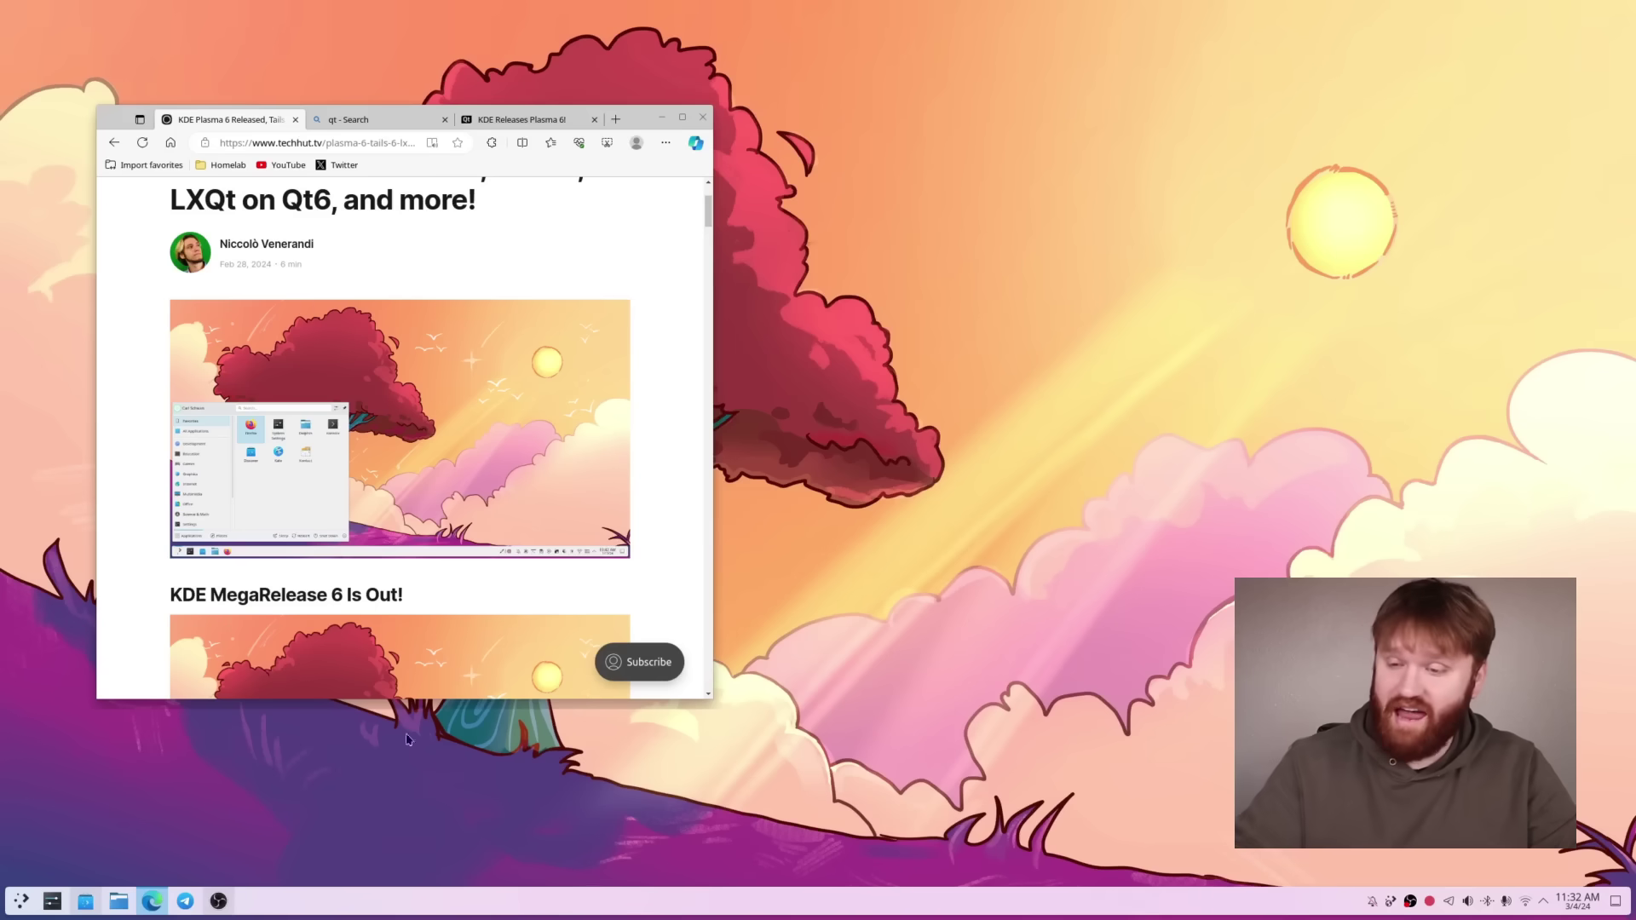
Step: Bring the OBS Studio window forward, move it toward centre, and switch to the qt.io Plasma 6 post
{"action": "left_click", "coordinate": [219, 900]}
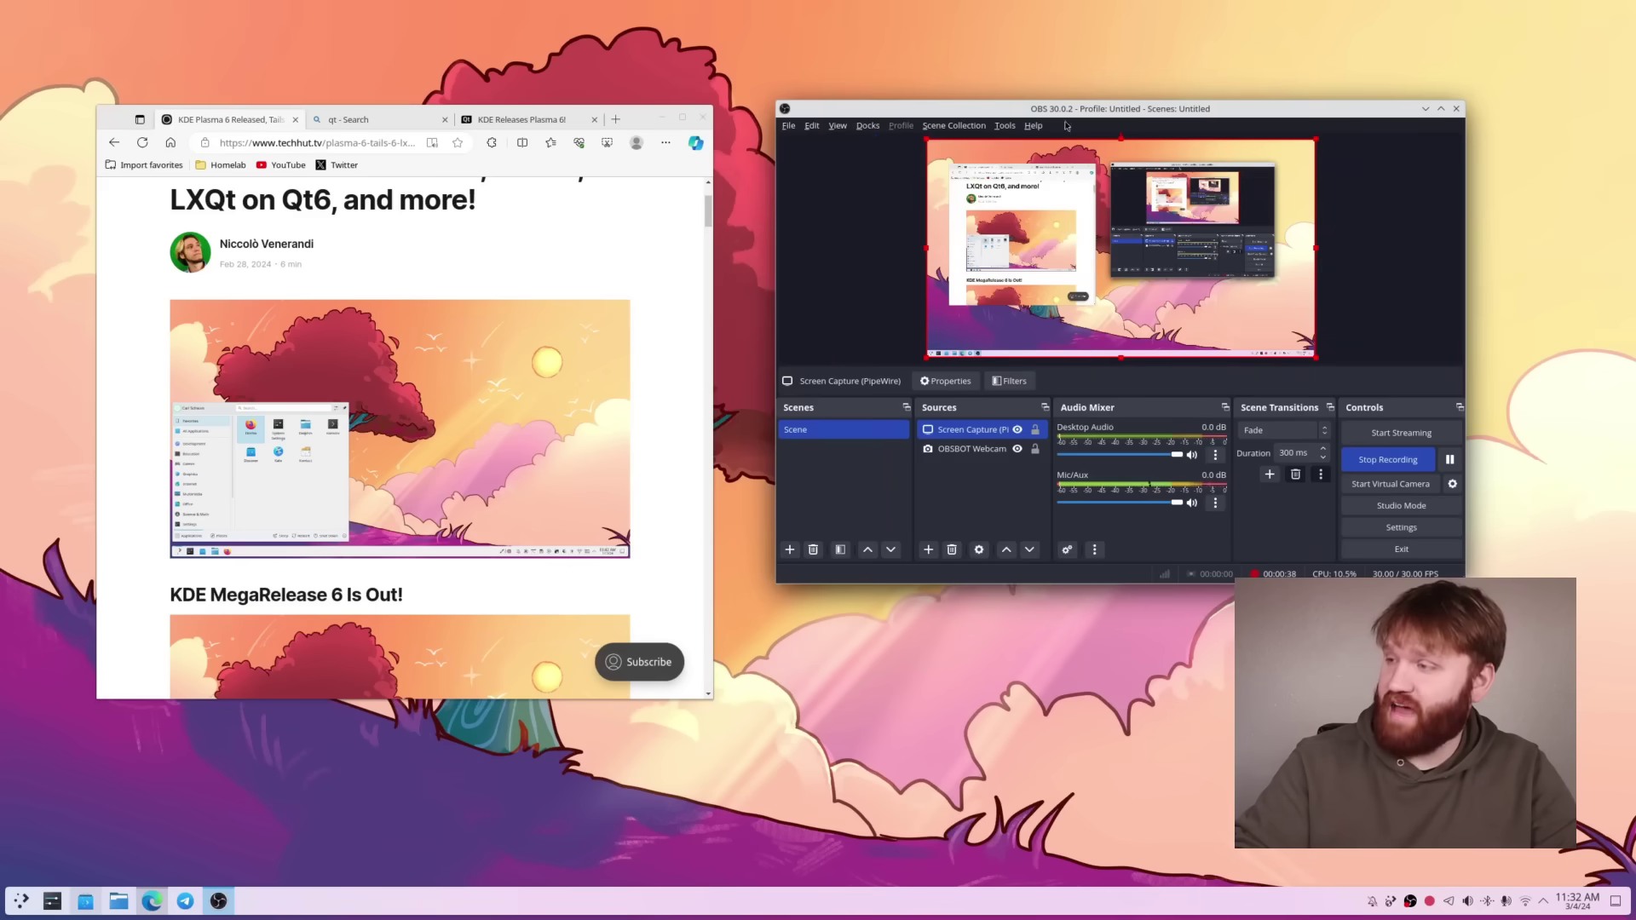
{"action": "left_click_drag", "start_coordinate": [1076, 108], "coordinate": [565, 241]}
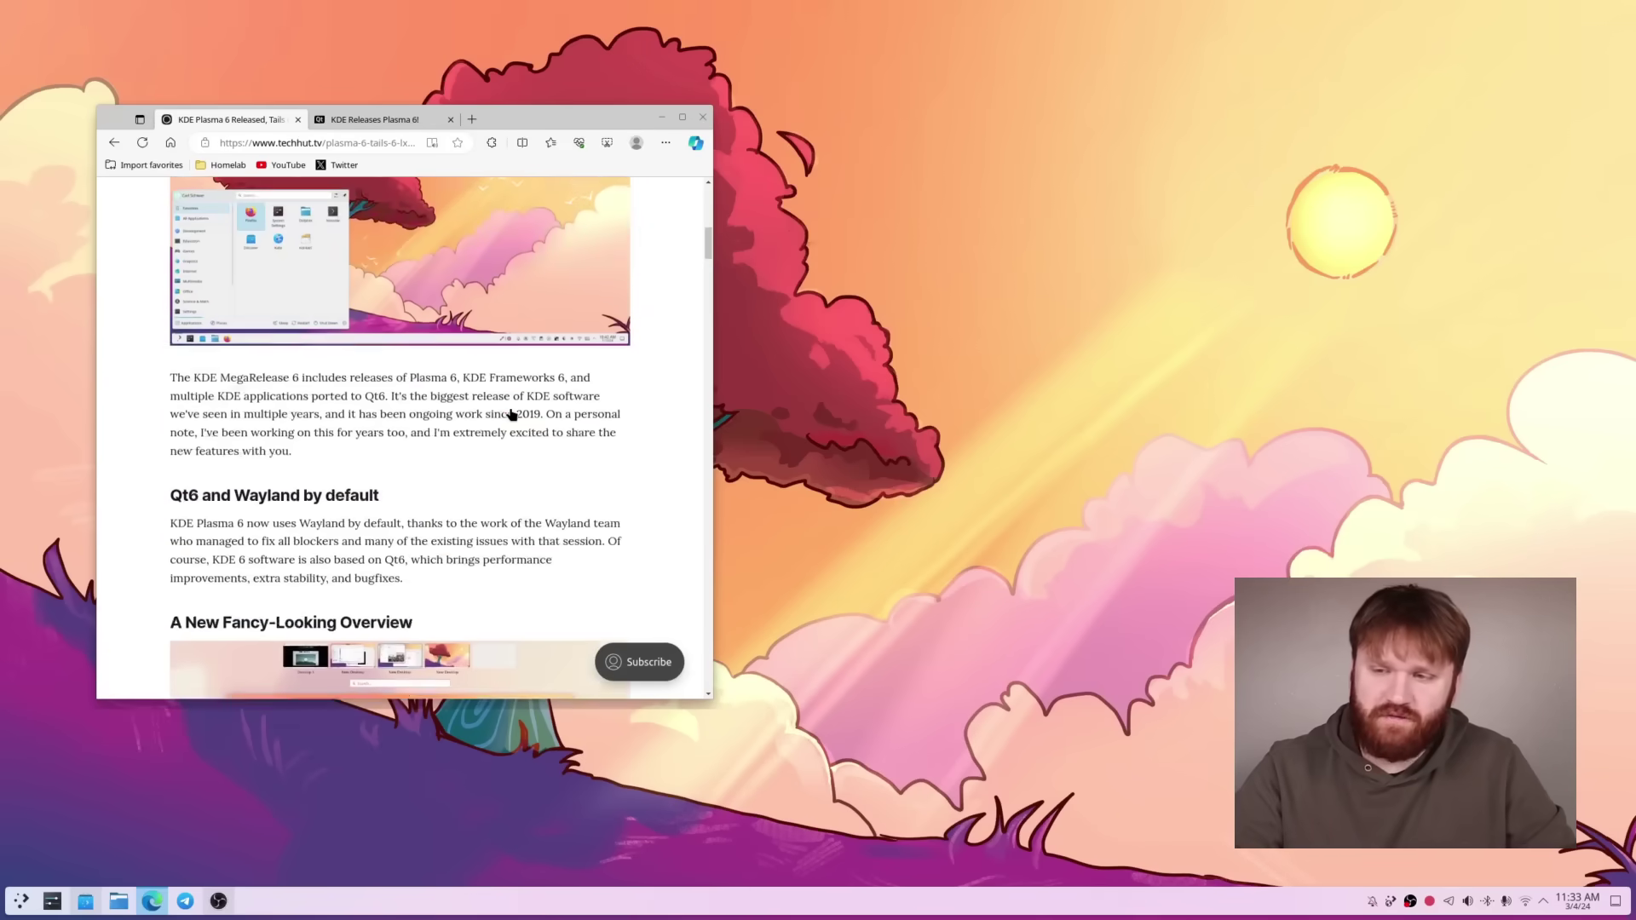
{"action": "scroll", "coordinate": [511, 414], "scroll_direction": "down", "scroll_amount": 2}
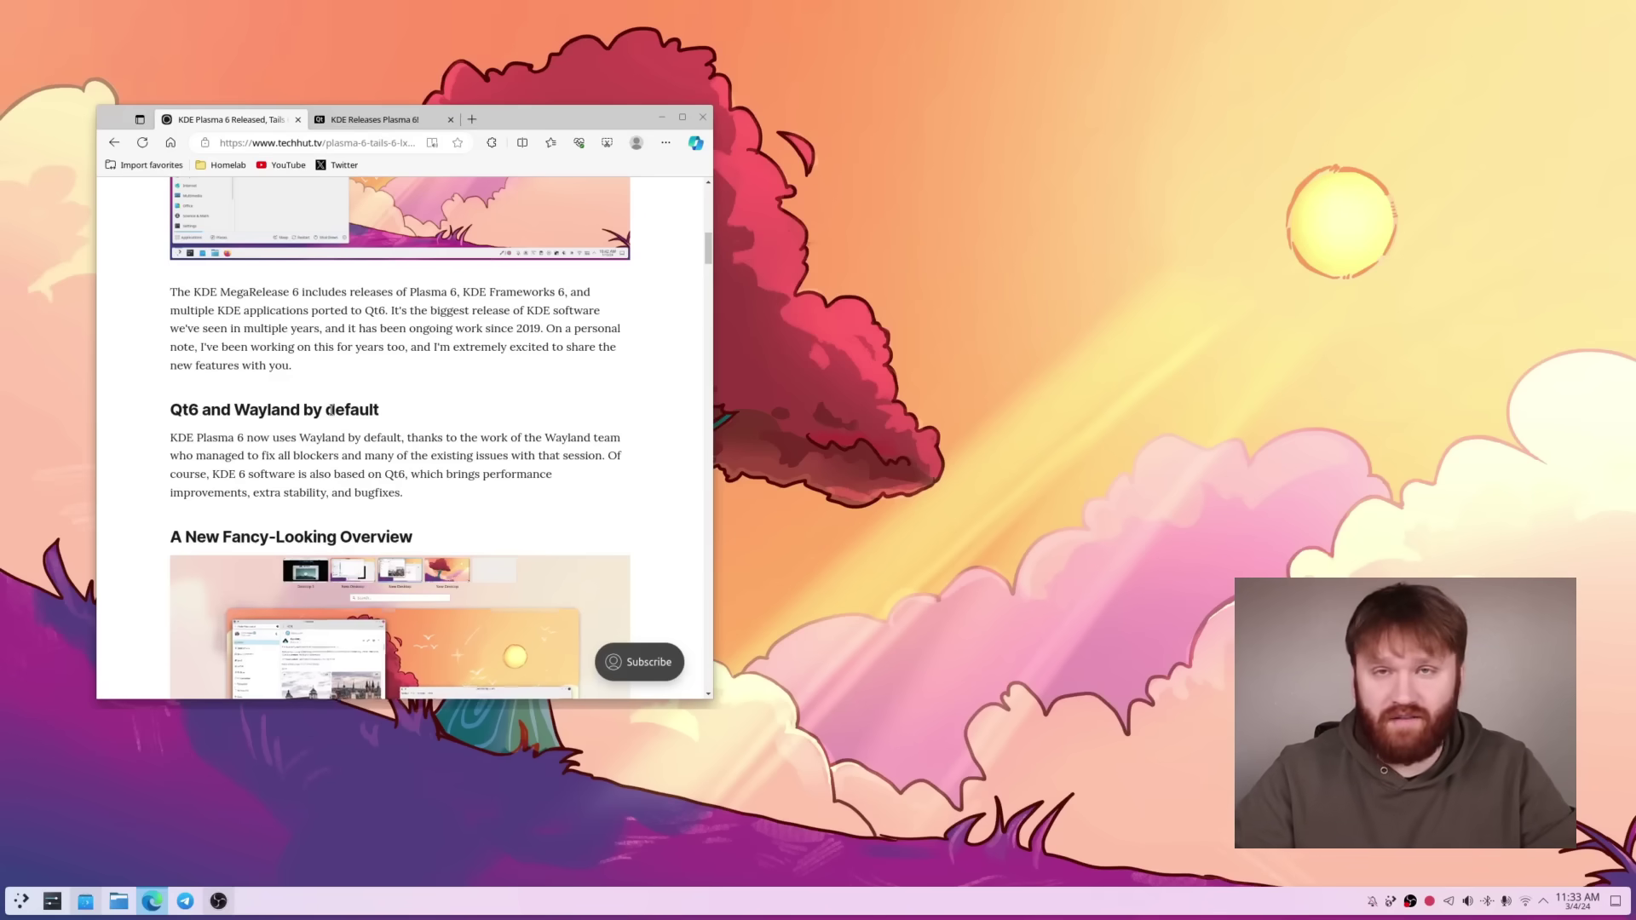
{"action": "left_click", "coordinate": [381, 126]}
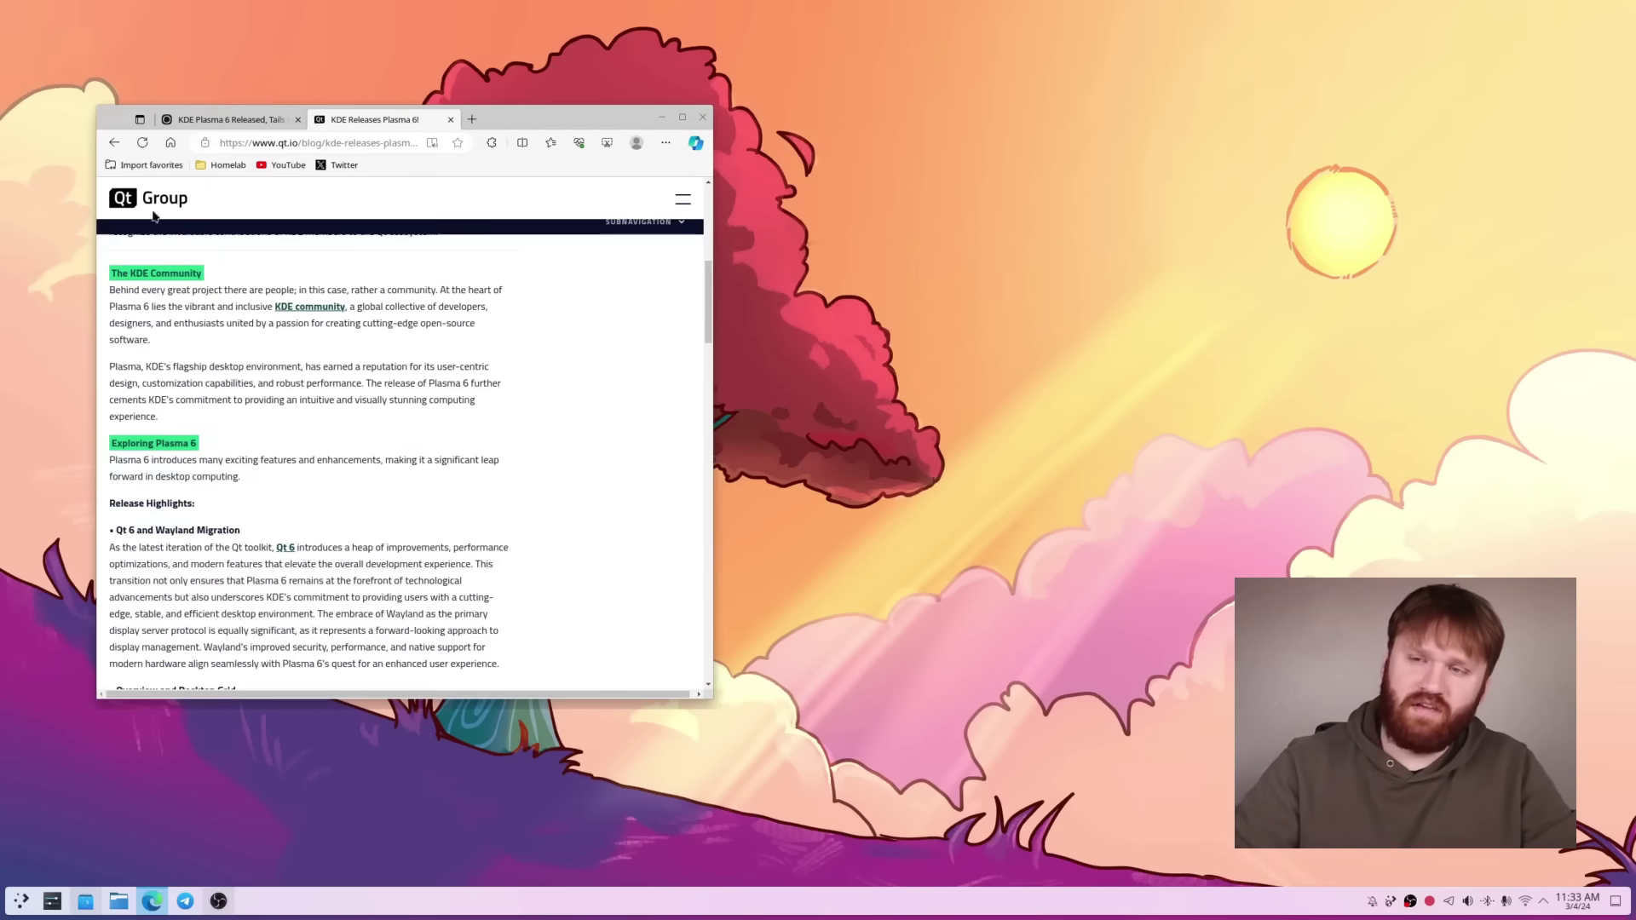
Step: Scroll to Release Highlights and highlight the text about Qt 6 improvements
{"action": "scroll", "coordinate": [278, 391], "scroll_direction": "up", "scroll_amount": 10}
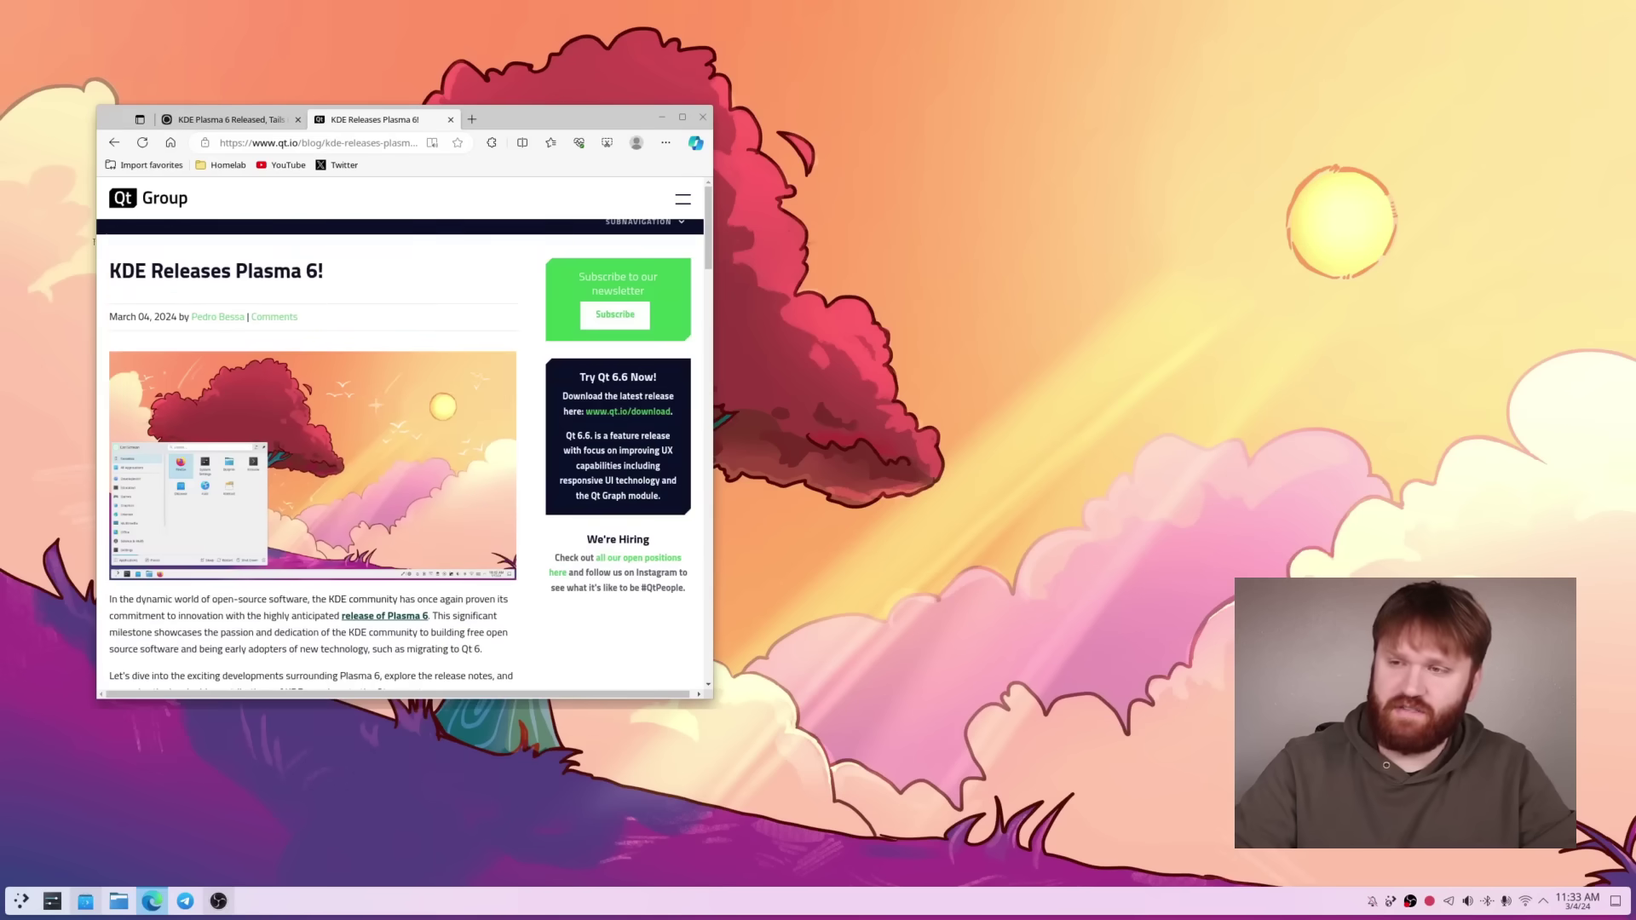
{"action": "scroll", "coordinate": [312, 443], "scroll_direction": "down", "scroll_amount": 10}
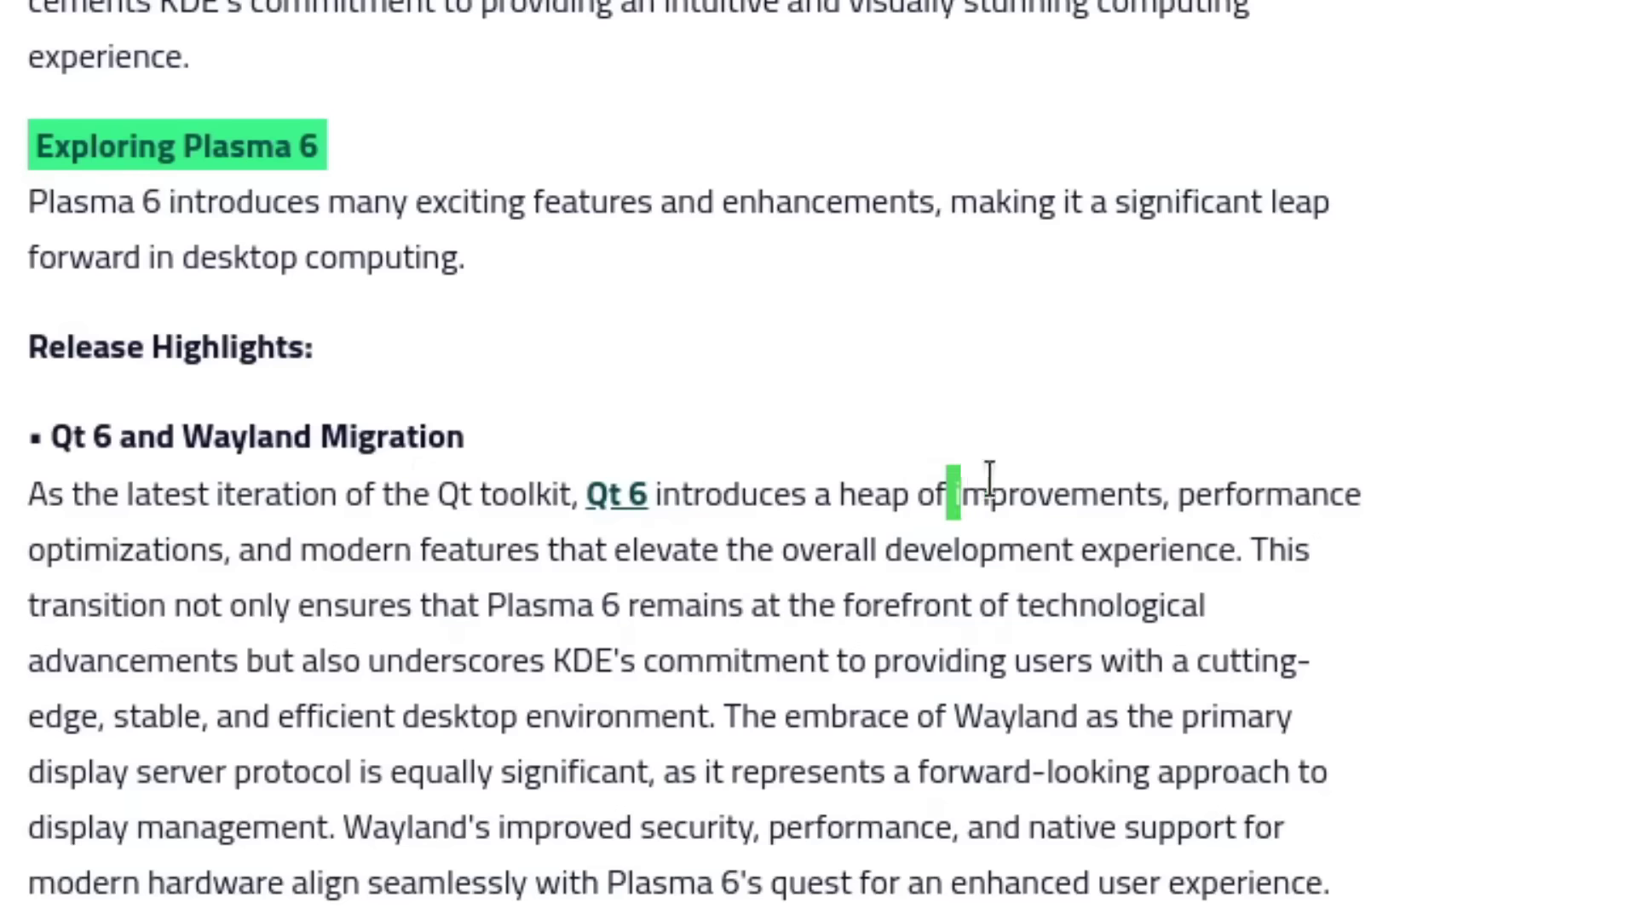
{"action": "left_click_drag", "start_coordinate": [1231, 471], "coordinate": [349, 545]}
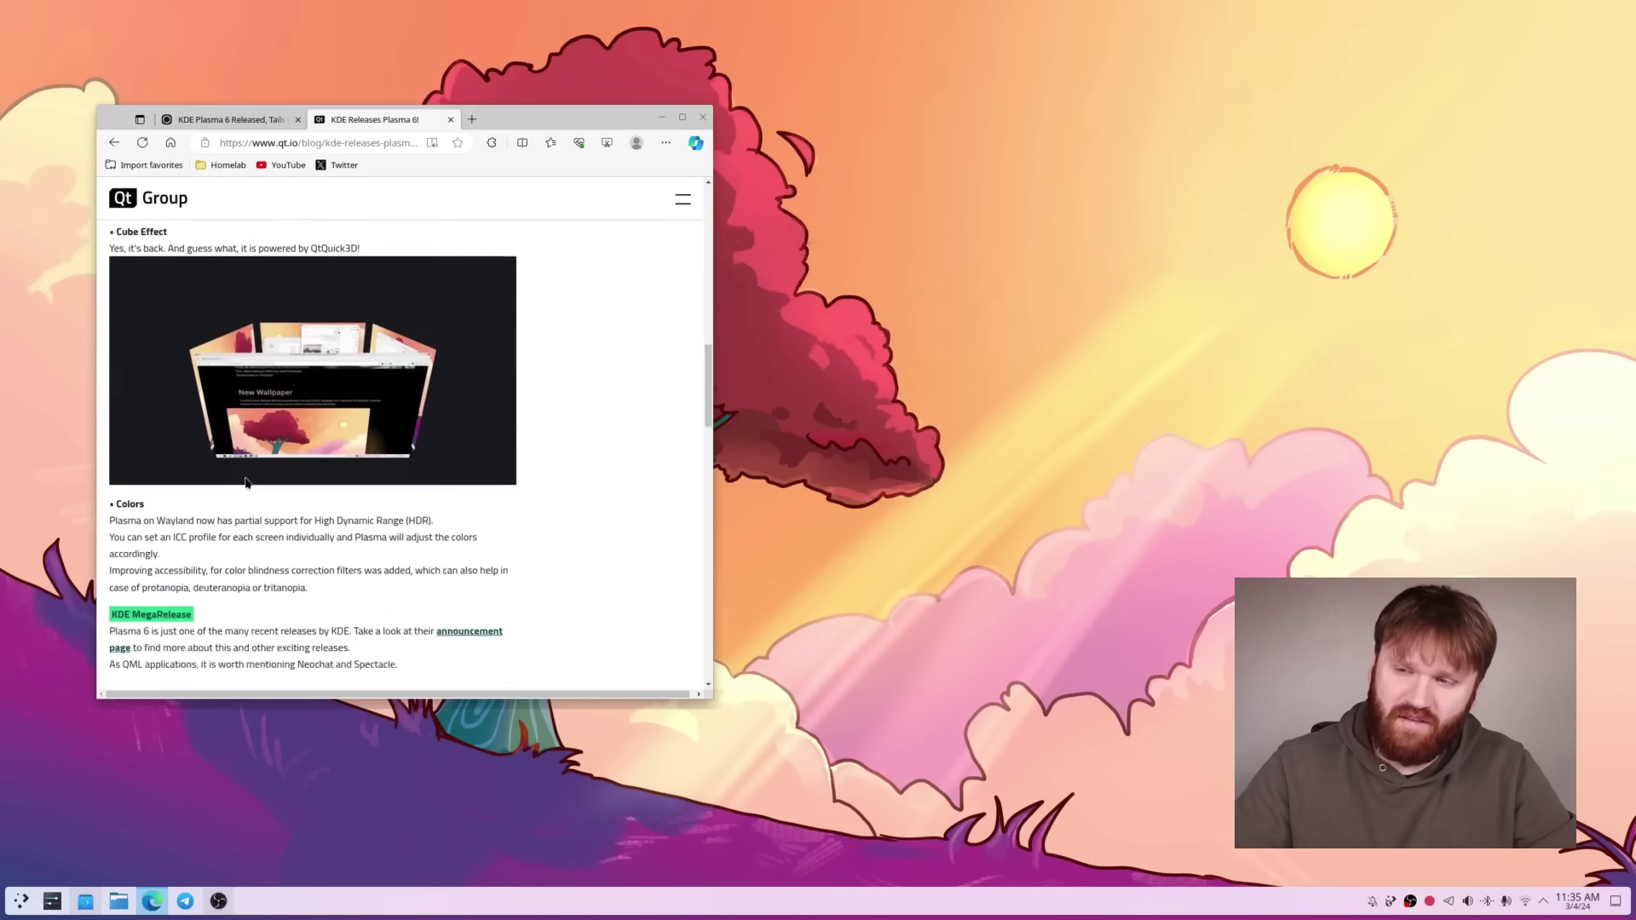
{"action": "scroll", "coordinate": [500, 546], "scroll_direction": "up", "scroll_amount": 2}
Step: Scroll the PCBWay quote form past Solder mask and Edge connector to Calculate
{"action": "scroll", "coordinate": [500, 546], "scroll_direction": "up", "scroll_amount": 3}
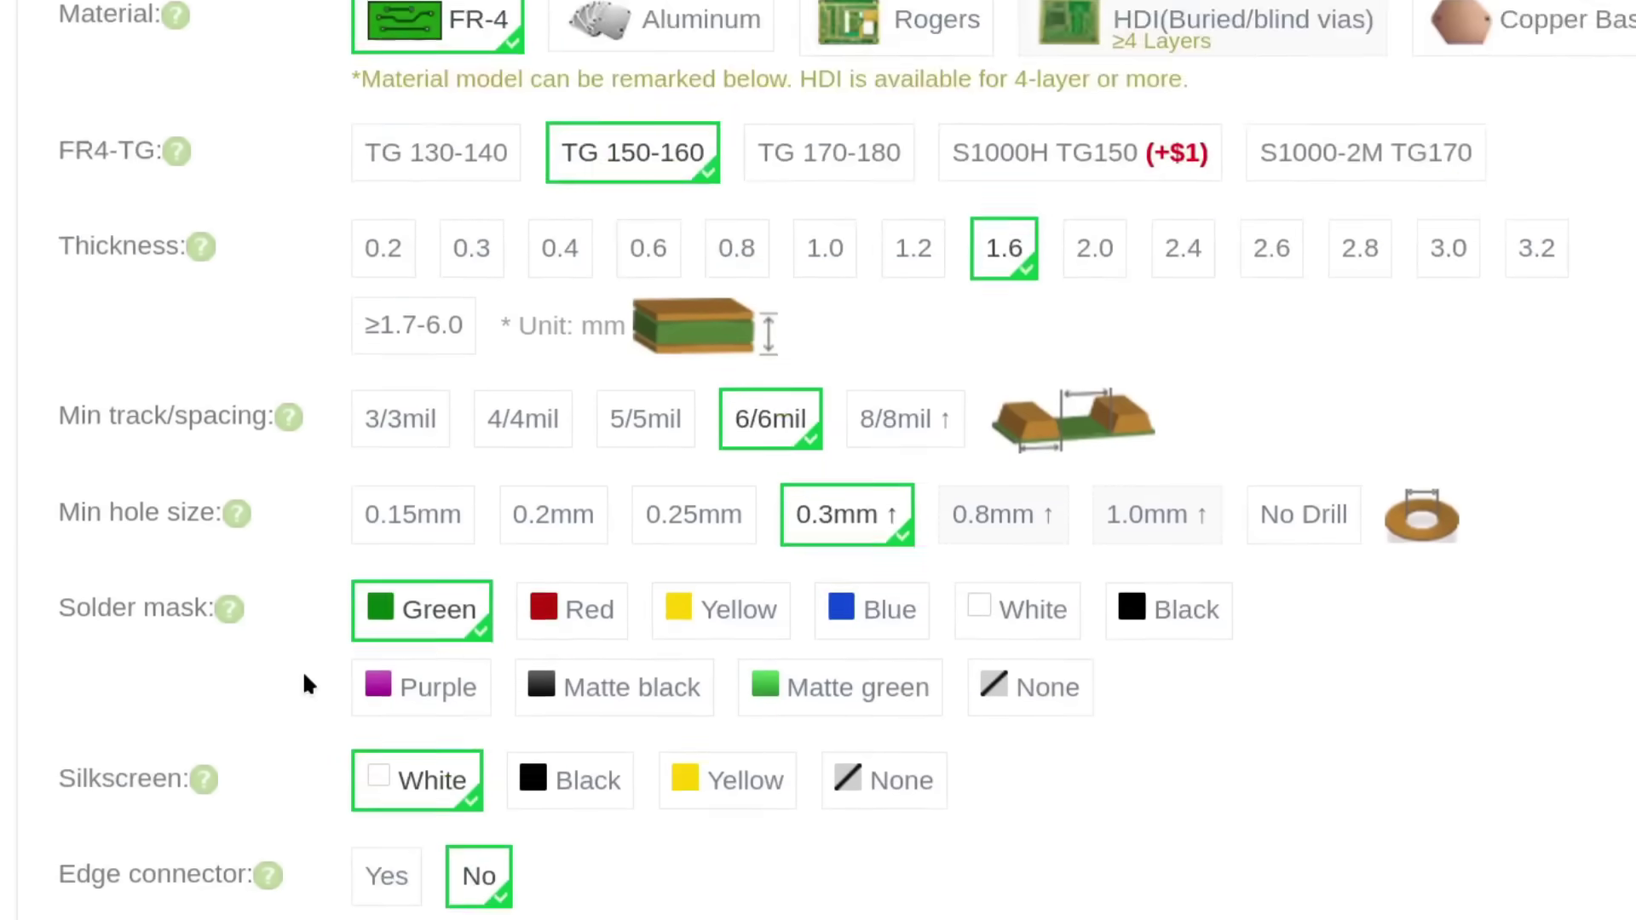
{"action": "scroll", "coordinate": [324, 917], "scroll_direction": "down", "scroll_amount": 3}
{"action": "mouse_move", "coordinate": [273, 628]}
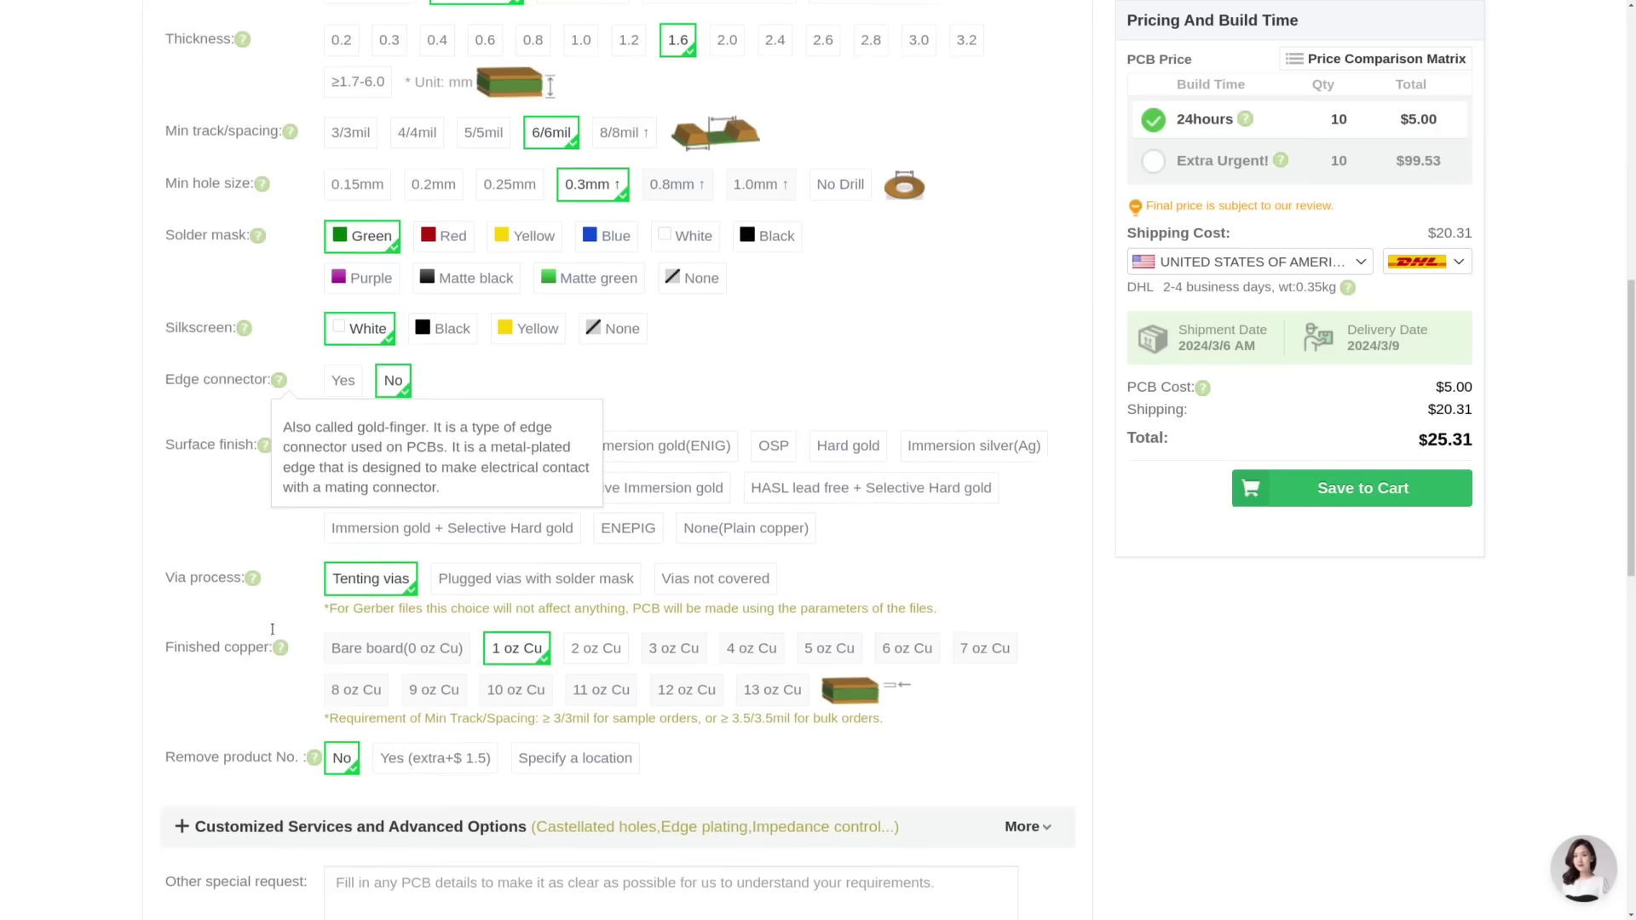
{"action": "scroll", "coordinate": [272, 628], "scroll_direction": "down", "scroll_amount": 5}
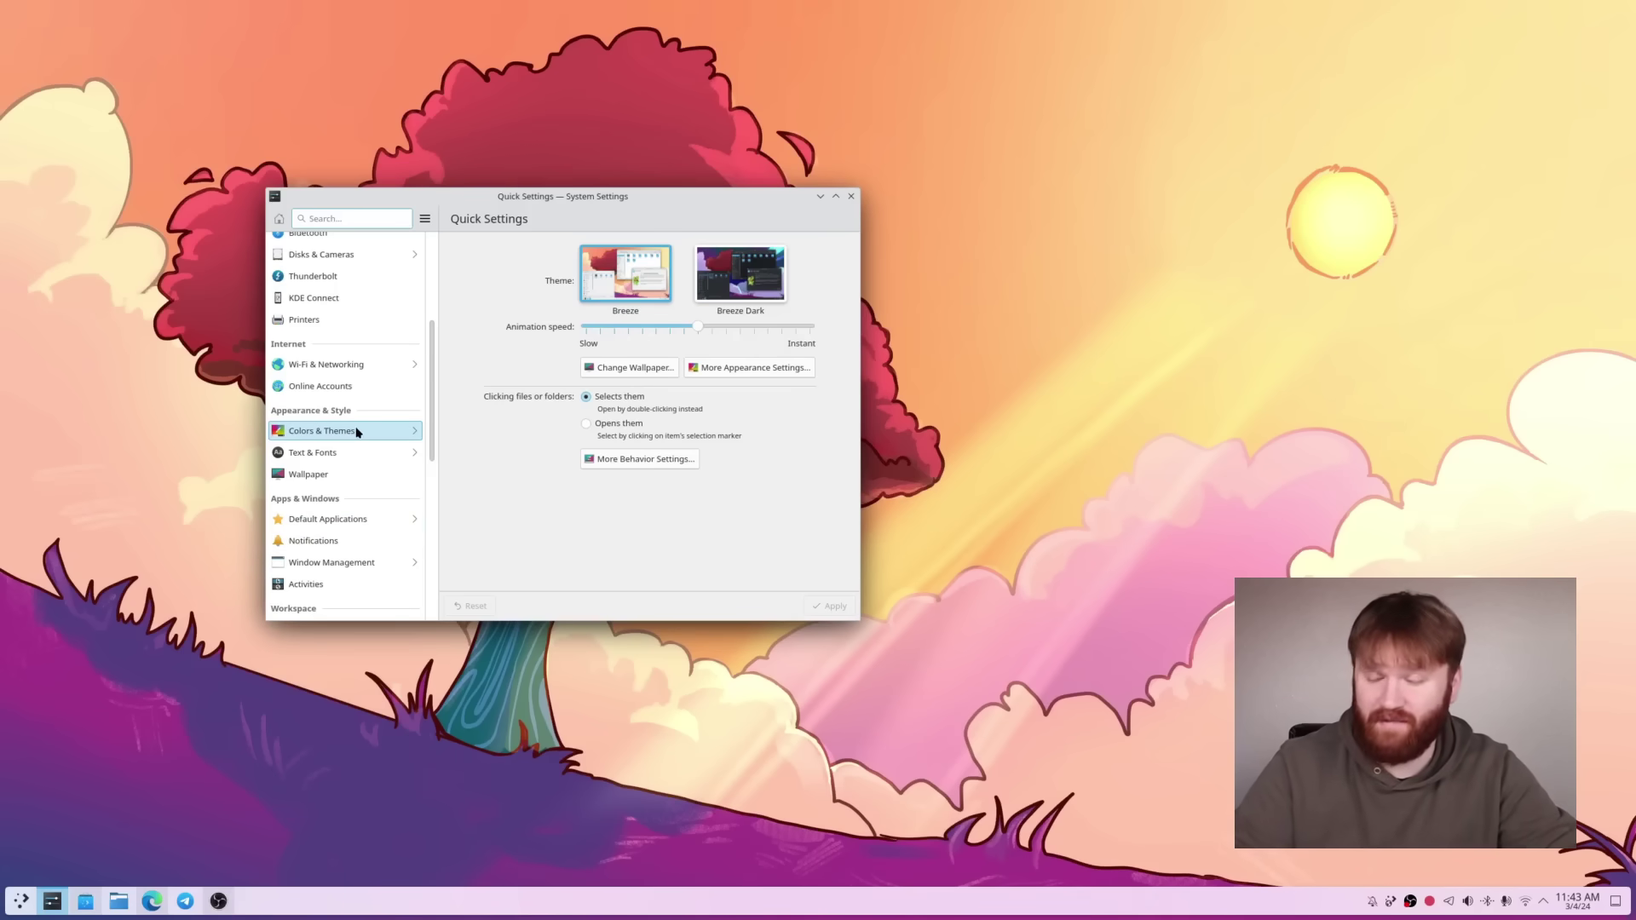
Step: On Display & Monitor, apply 125% scaling at 2560x1440 and keep the new configuration
{"action": "scroll", "coordinate": [358, 477], "scroll_direction": "down", "scroll_amount": 3}
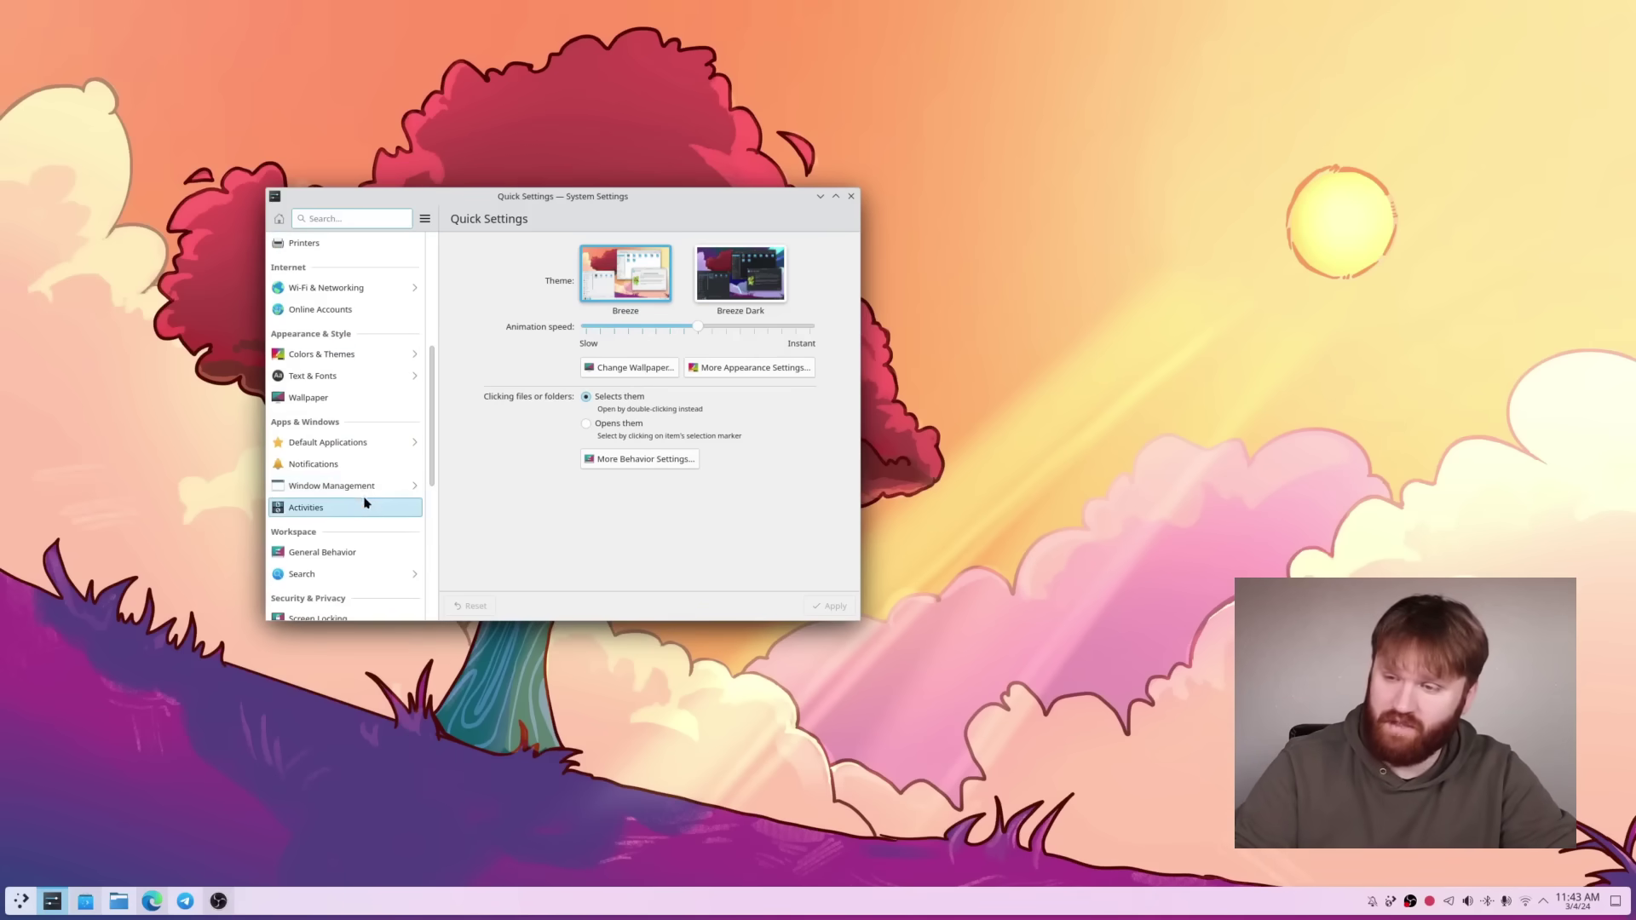
{"action": "scroll", "coordinate": [354, 511], "scroll_direction": "down", "scroll_amount": 10}
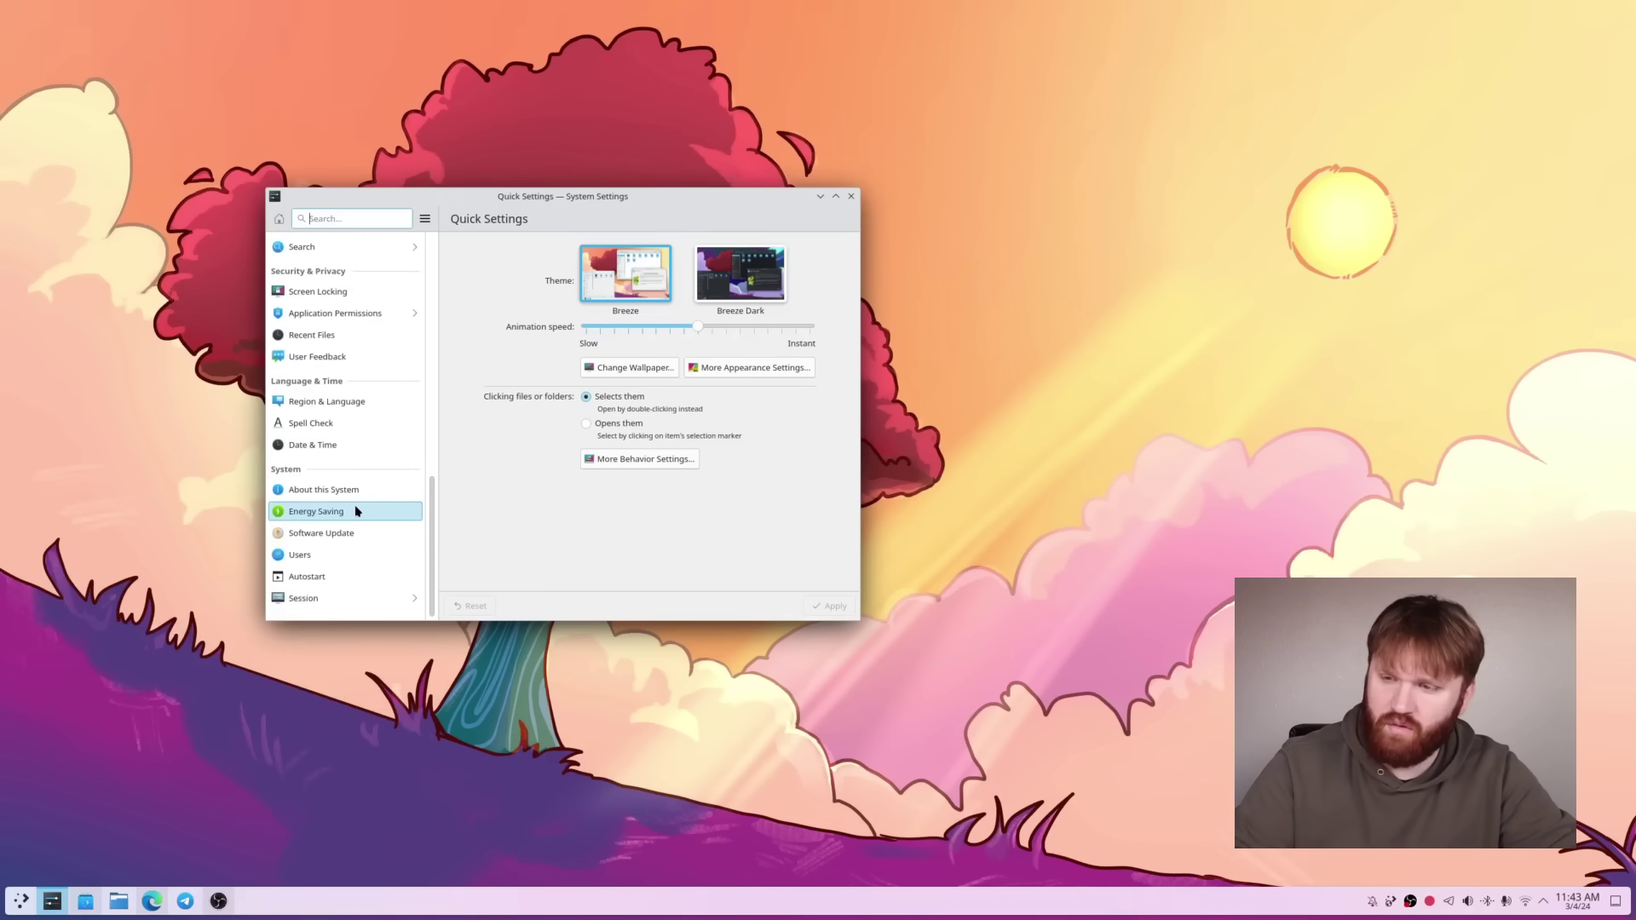
{"action": "scroll", "coordinate": [354, 511], "scroll_direction": "up", "scroll_amount": 10}
{"action": "scroll", "coordinate": [358, 505], "scroll_direction": "up", "scroll_amount": 7}
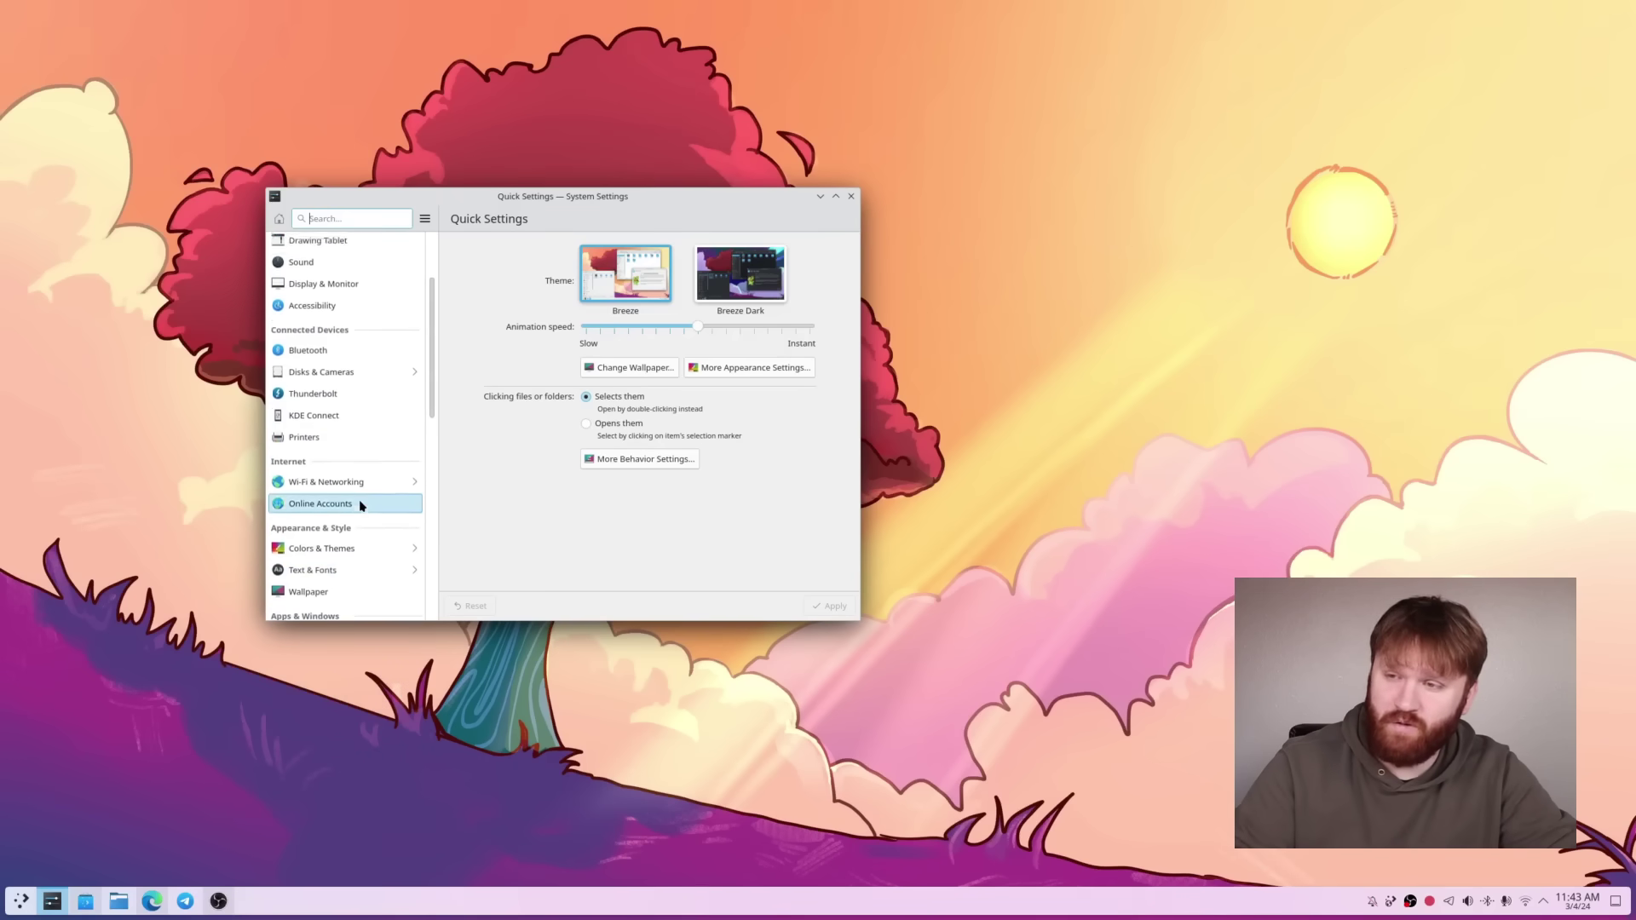
{"action": "left_click", "coordinate": [345, 377]}
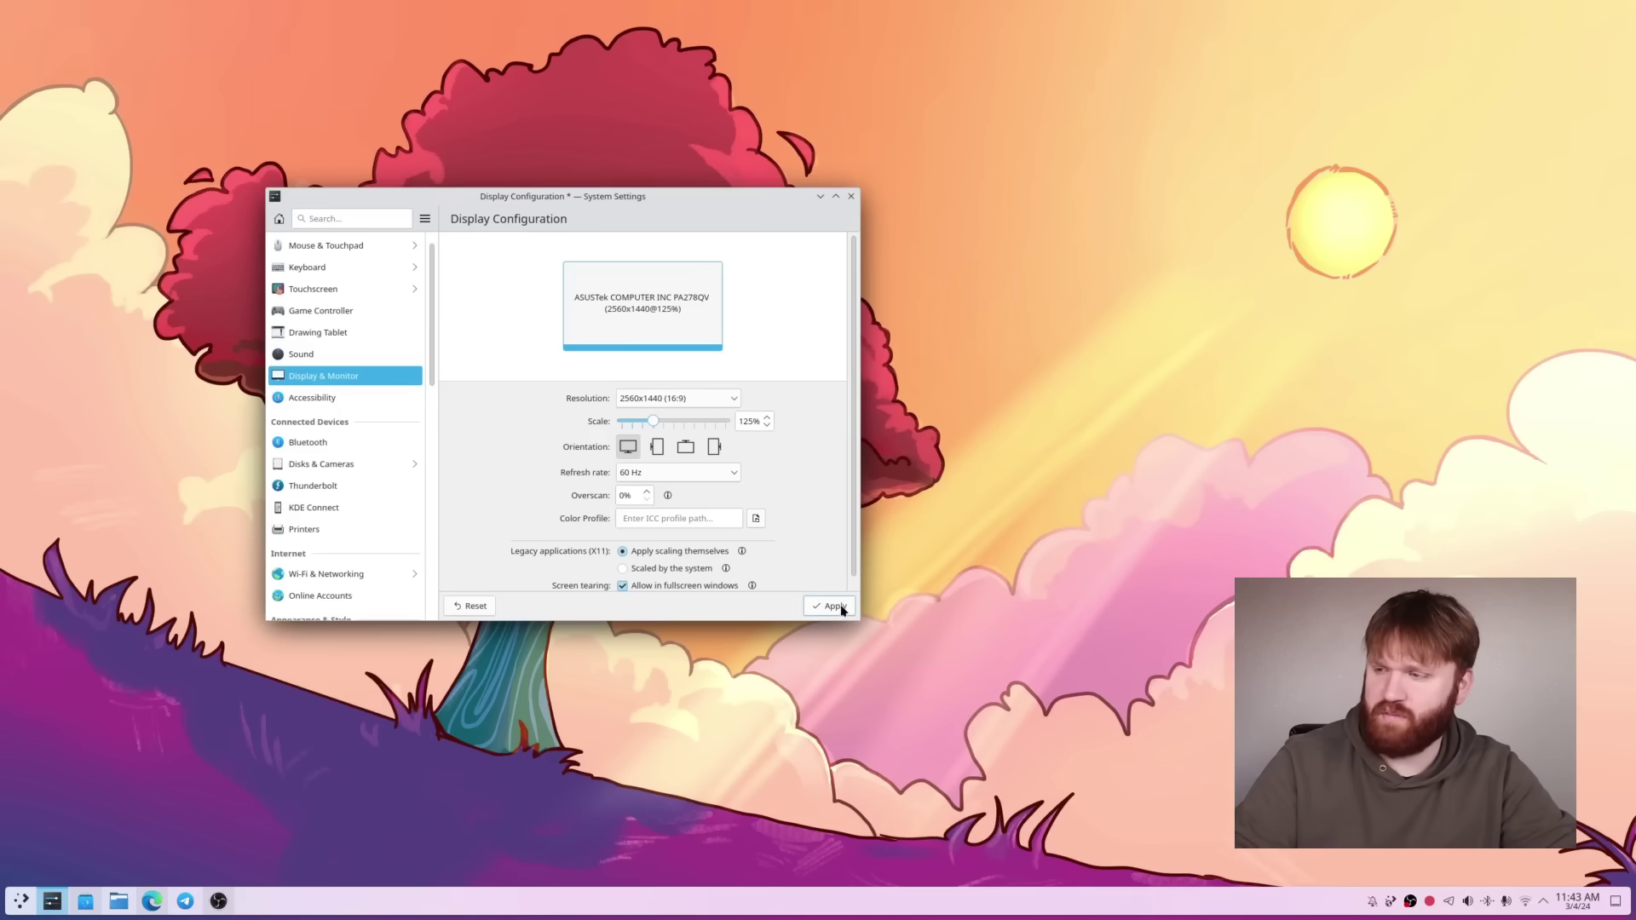
{"action": "left_click", "coordinate": [834, 606]}
{"action": "key", "text": "Return"}
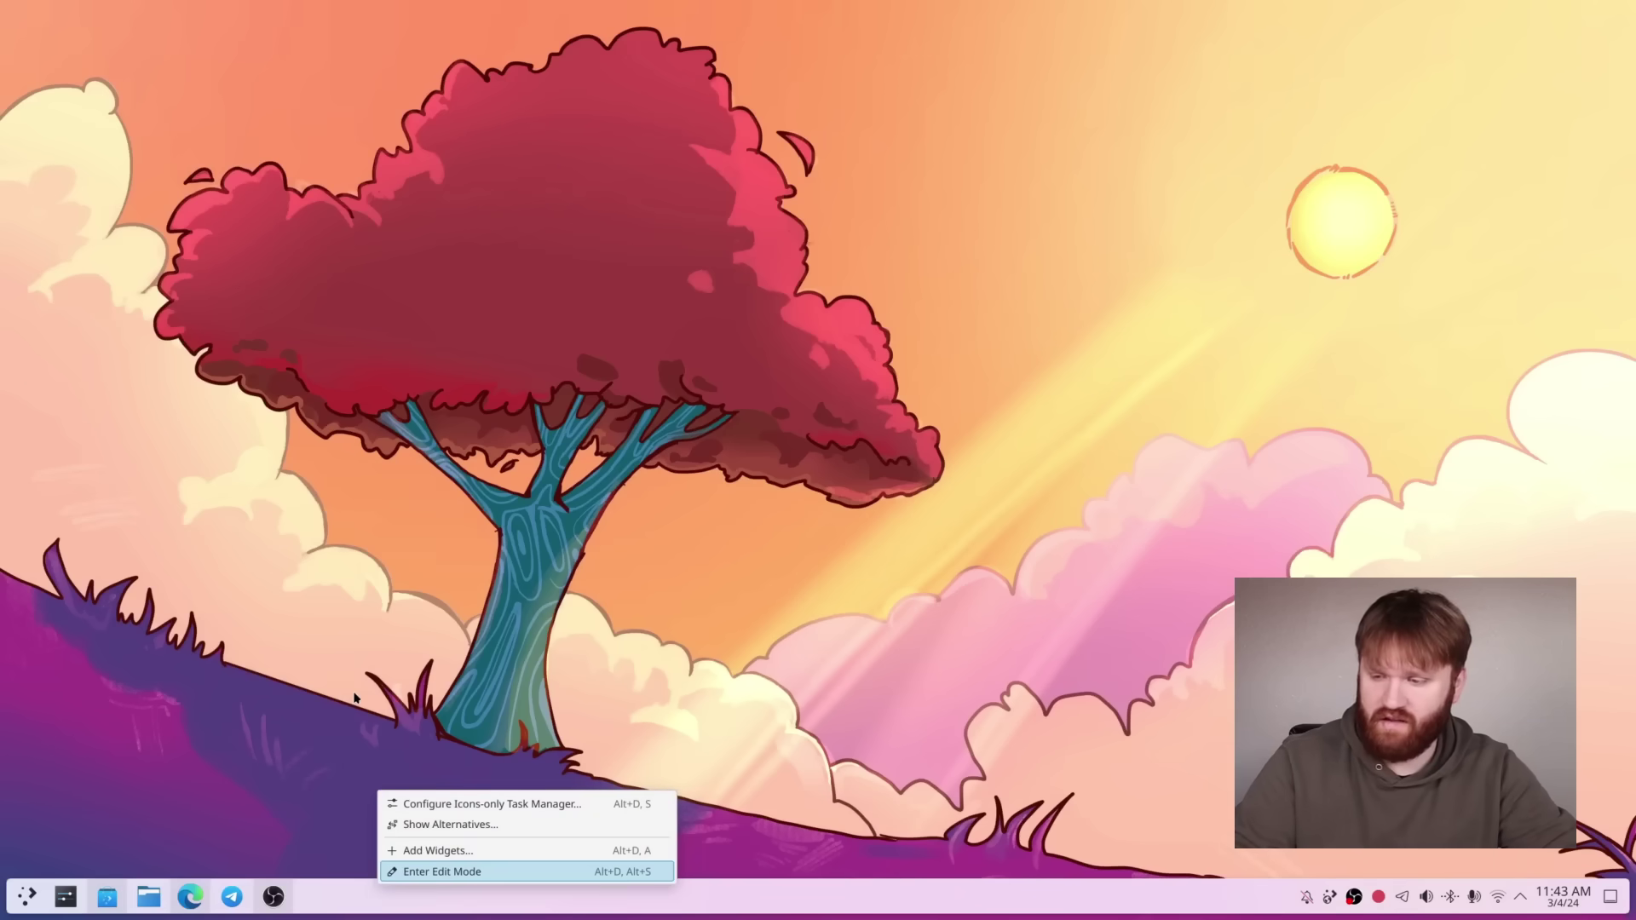
Step: Enter panel edit mode and set the panel visibility to Dodge Windows
{"action": "key", "text": "Return"}
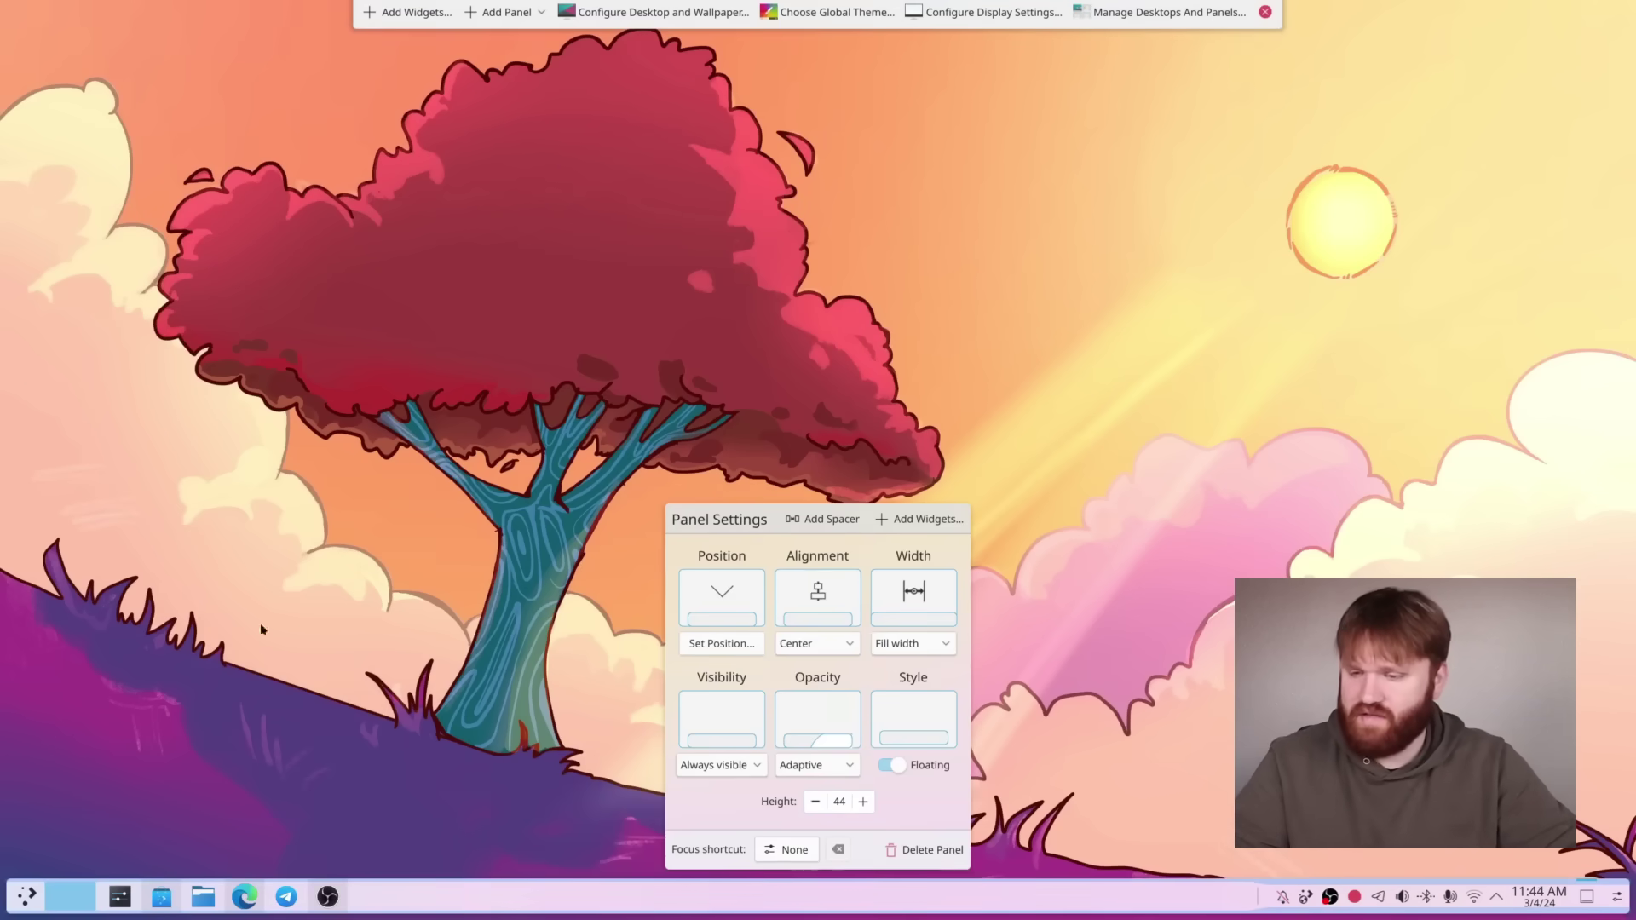
{"action": "key", "text": "Menu"}
{"action": "key", "text": "Escape"}
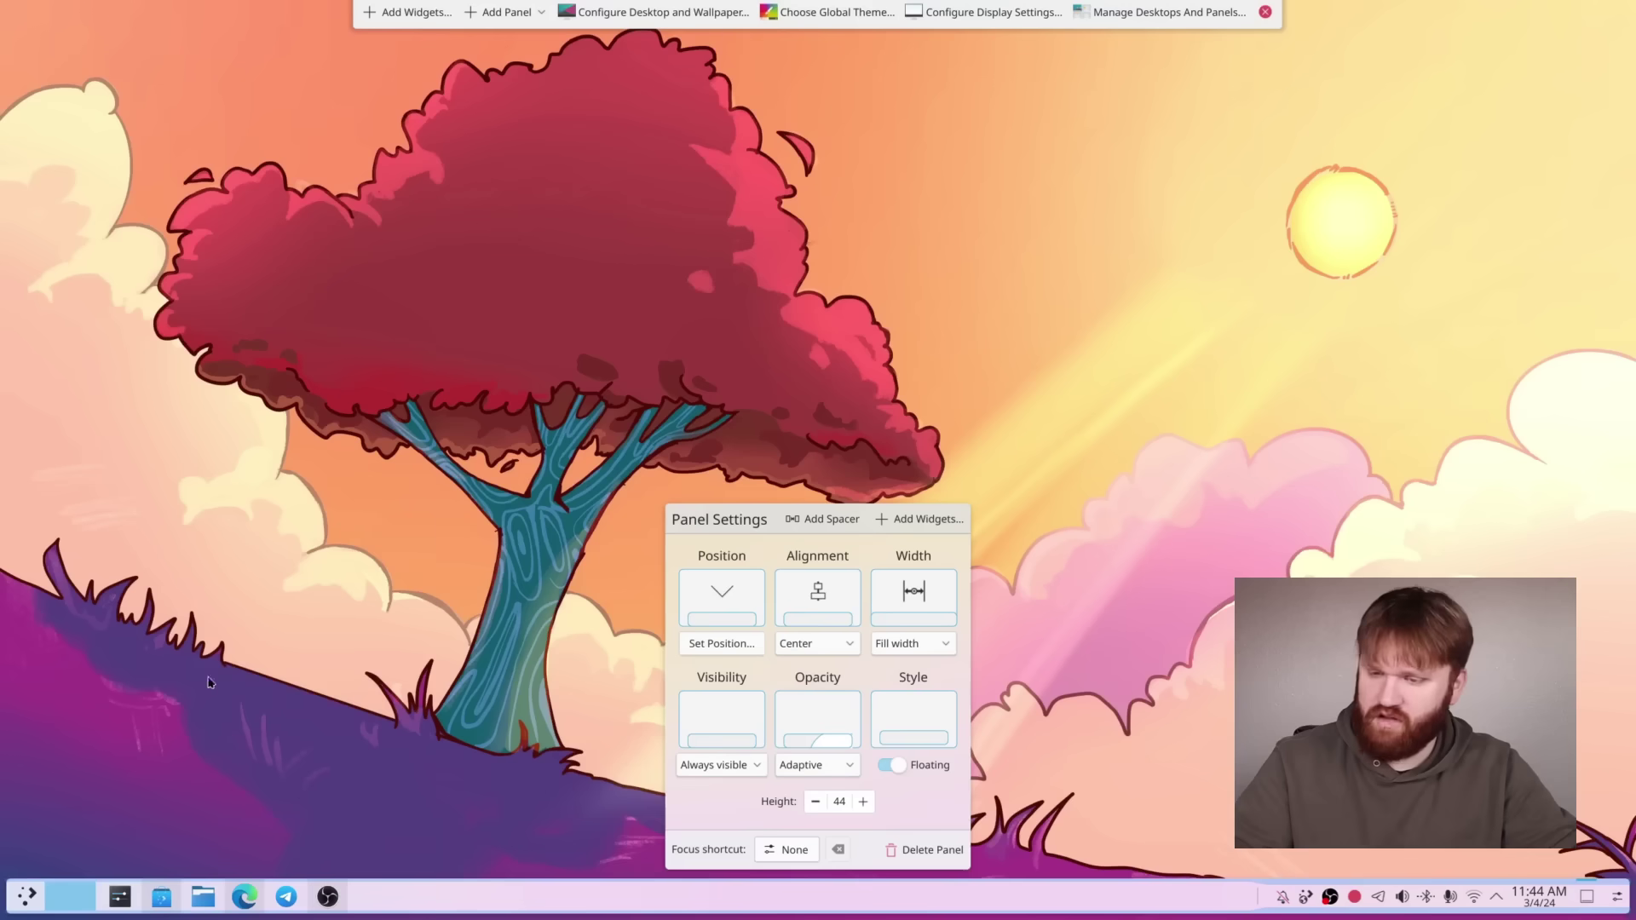
{"action": "mouse_move", "coordinate": [221, 697]}
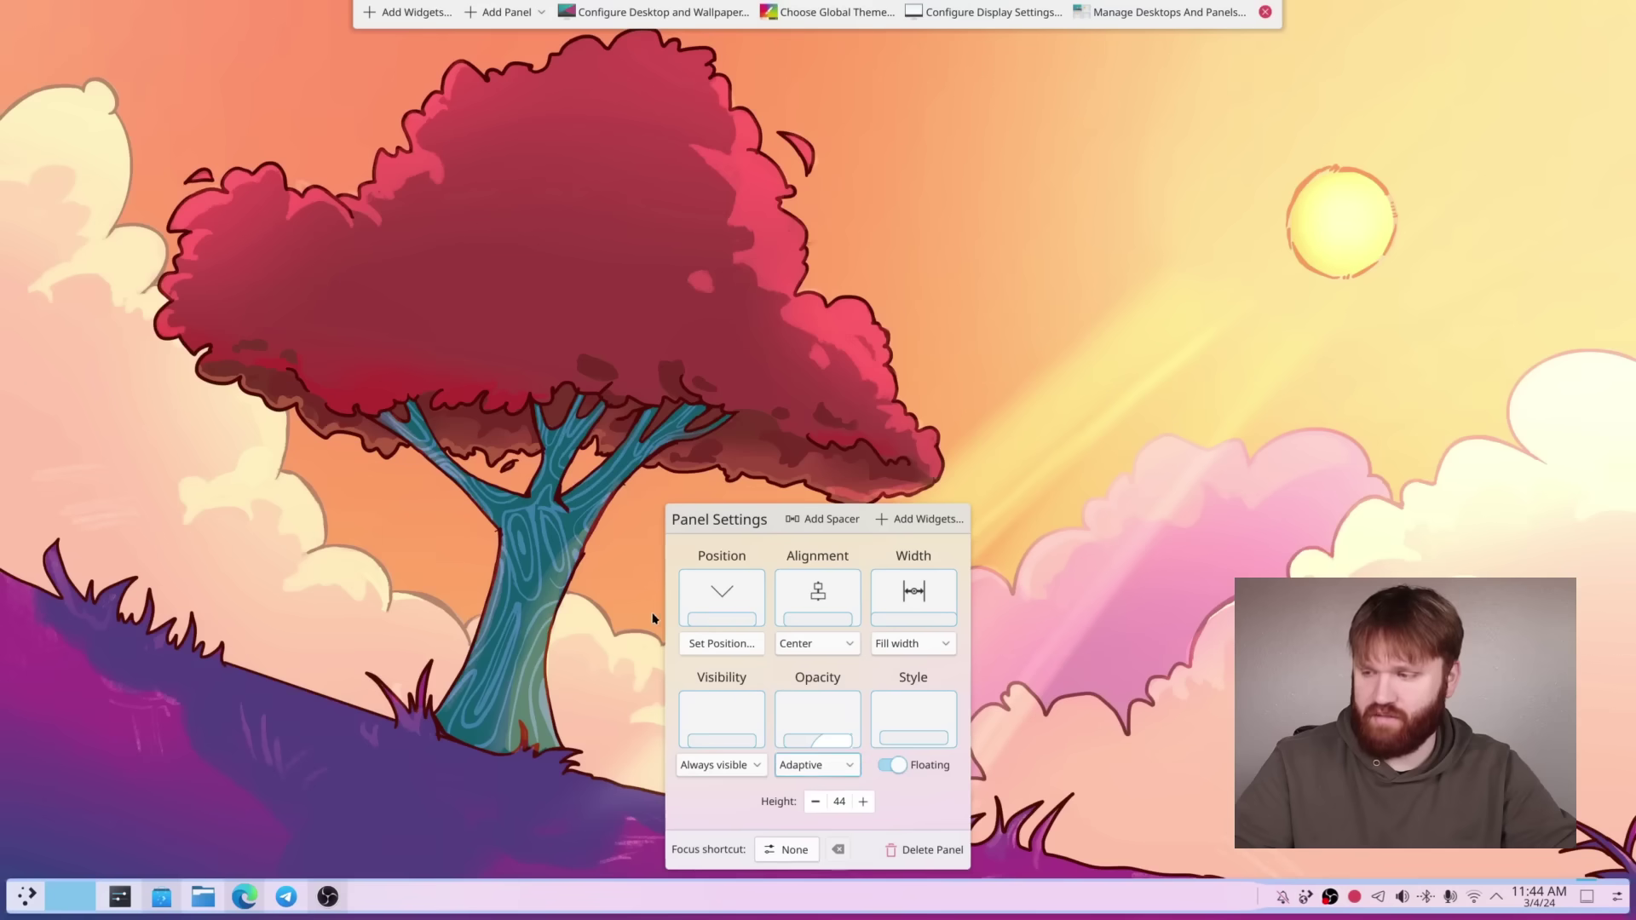
{"action": "key", "text": "space"}
{"action": "key", "text": "Escape"}
{"action": "key", "text": "shift+Tab"}
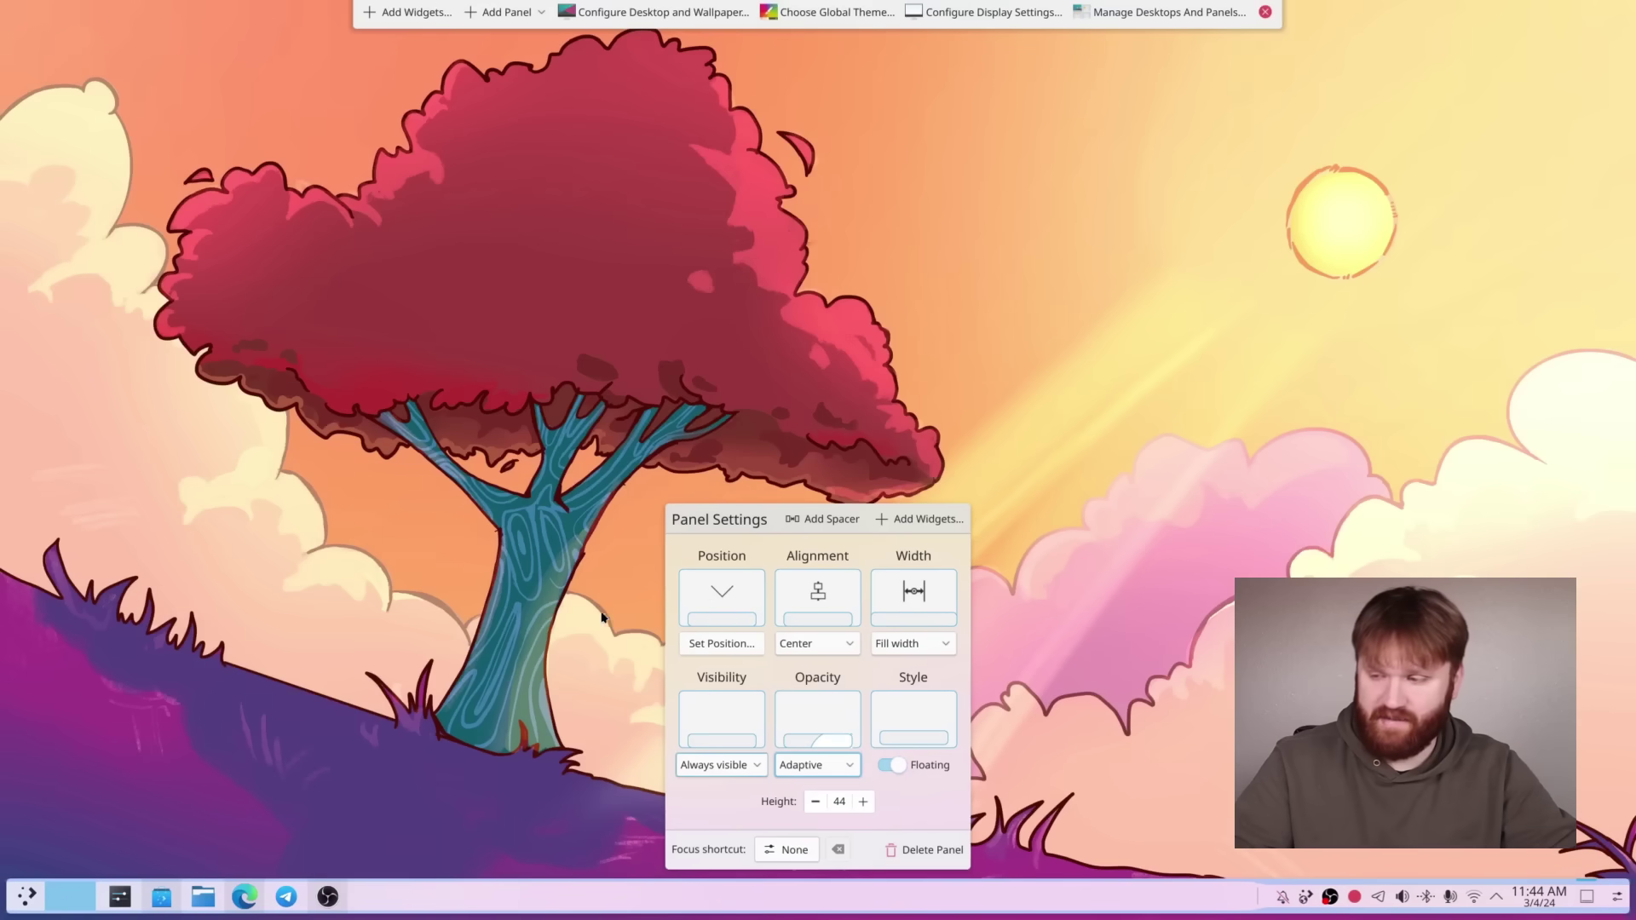
{"action": "key", "text": "space"}
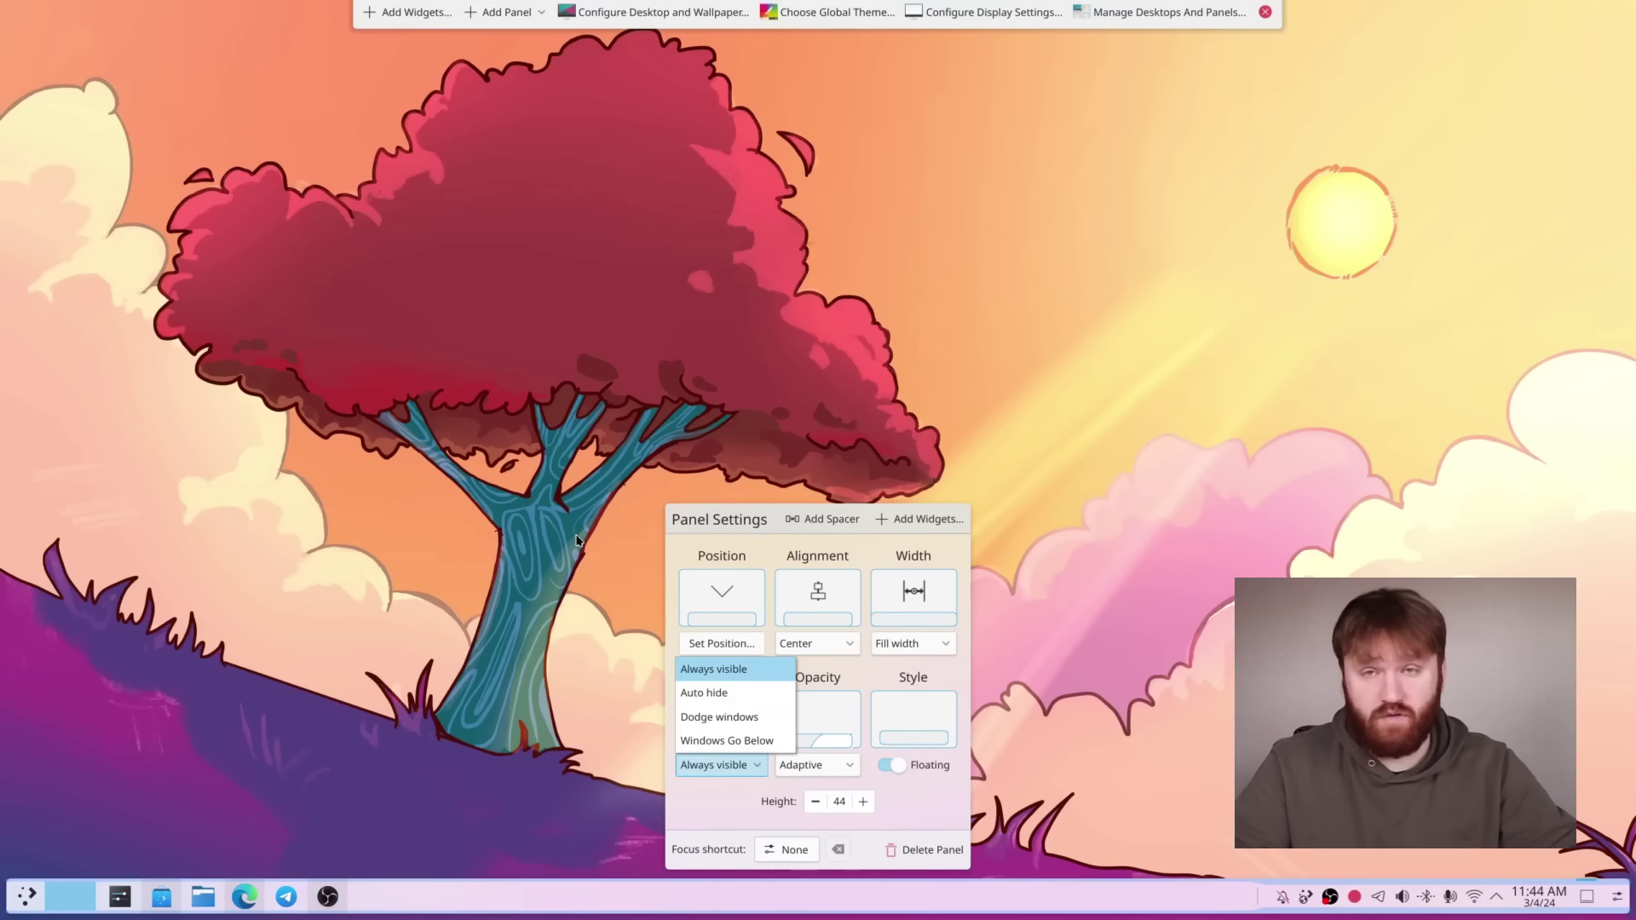
{"action": "key", "text": "Down"}
{"action": "key", "text": "Down"}
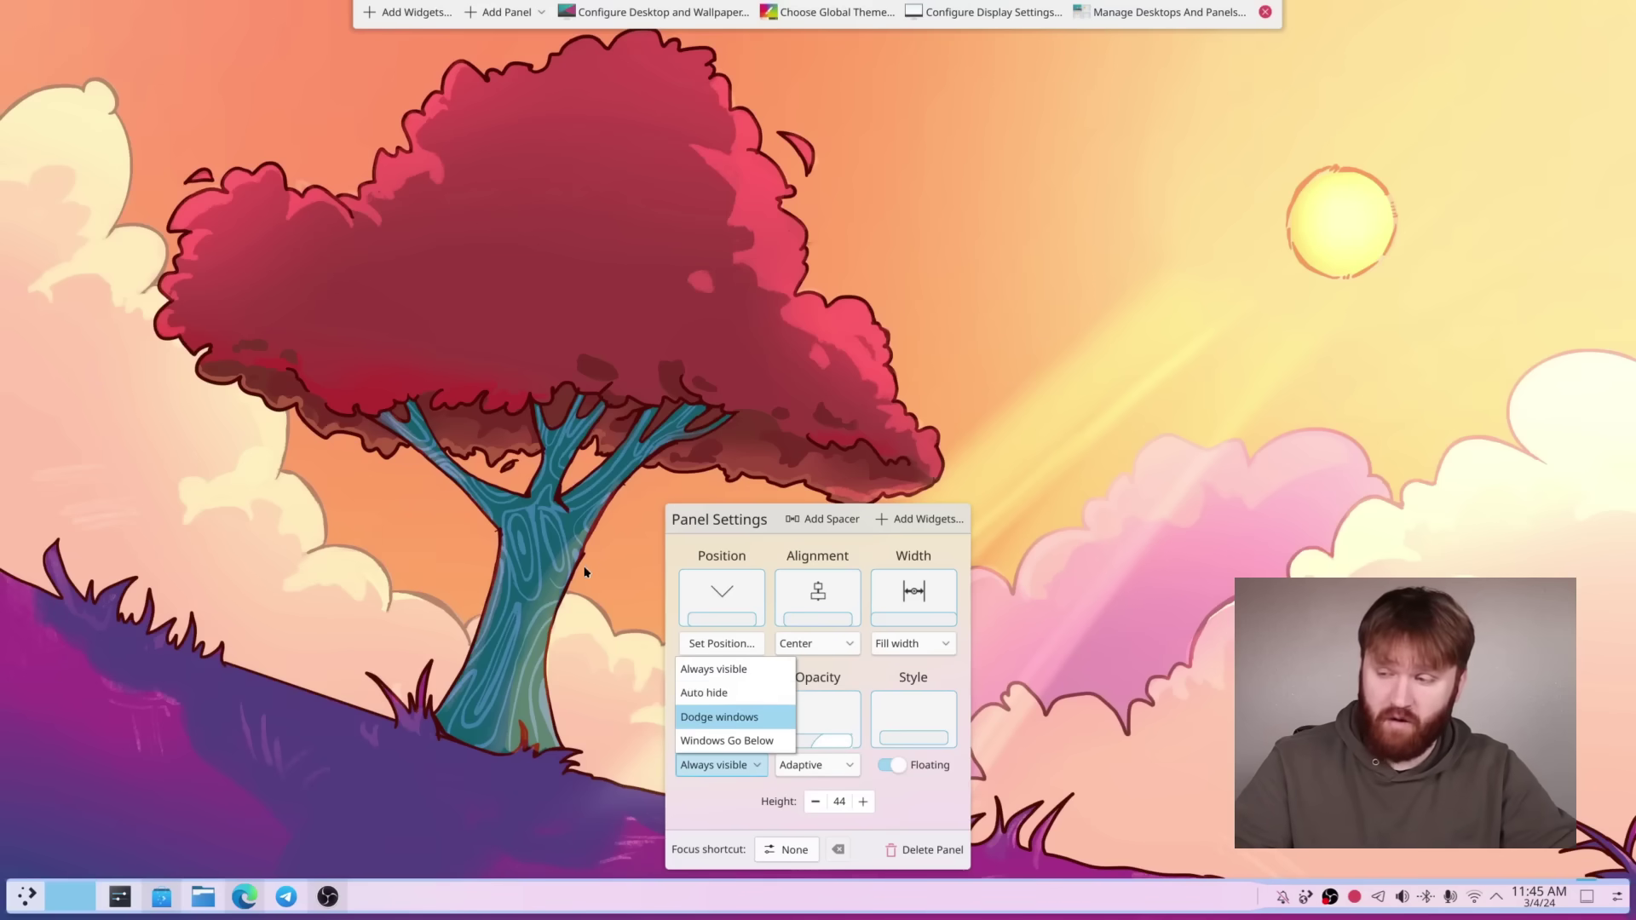
{"action": "key", "text": "Return"}
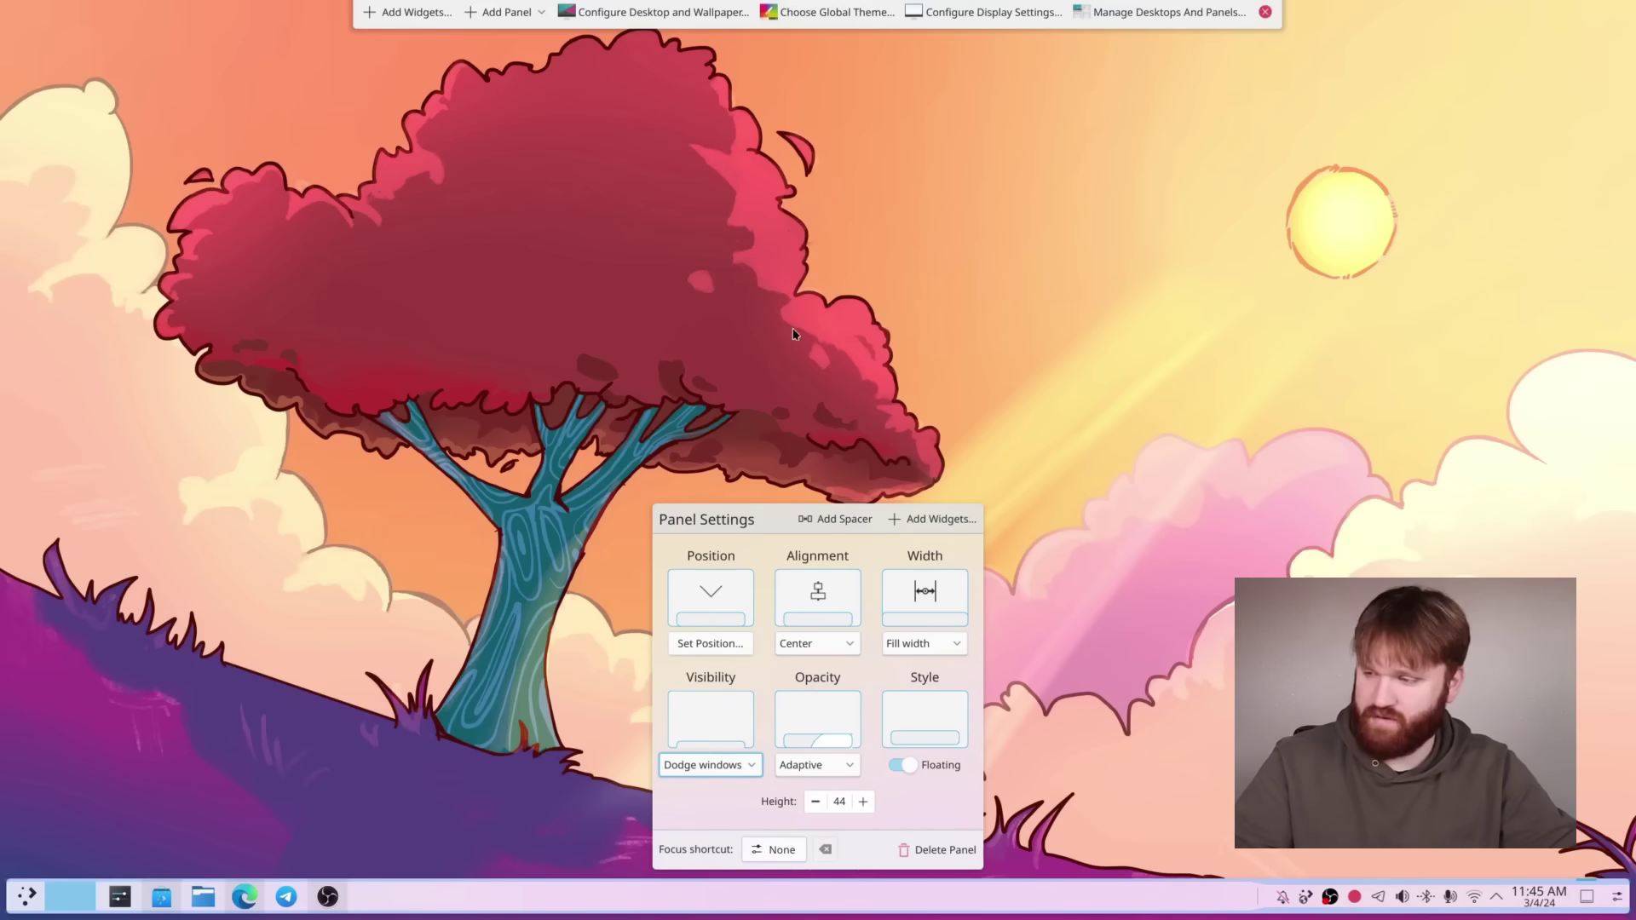
Step: Set the panel width to Custom and drag the ruler handles to narrow it evenly
{"action": "key", "text": "shift+Tab"}
{"action": "key", "text": "space"}
{"action": "key", "text": "Down"}
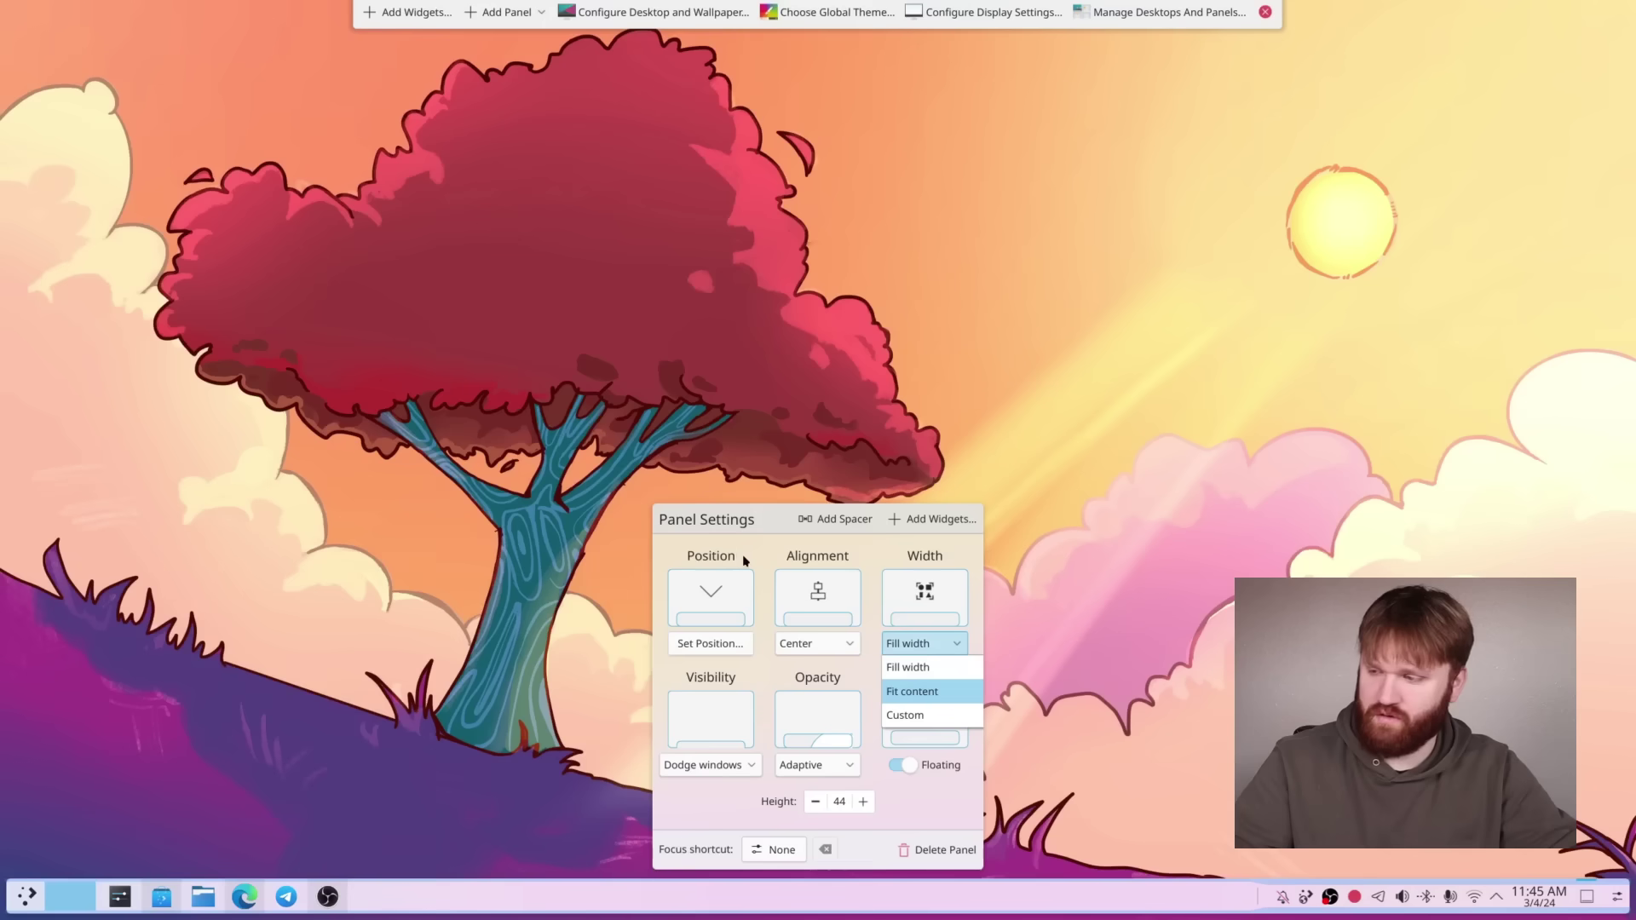
{"action": "key", "text": "Return"}
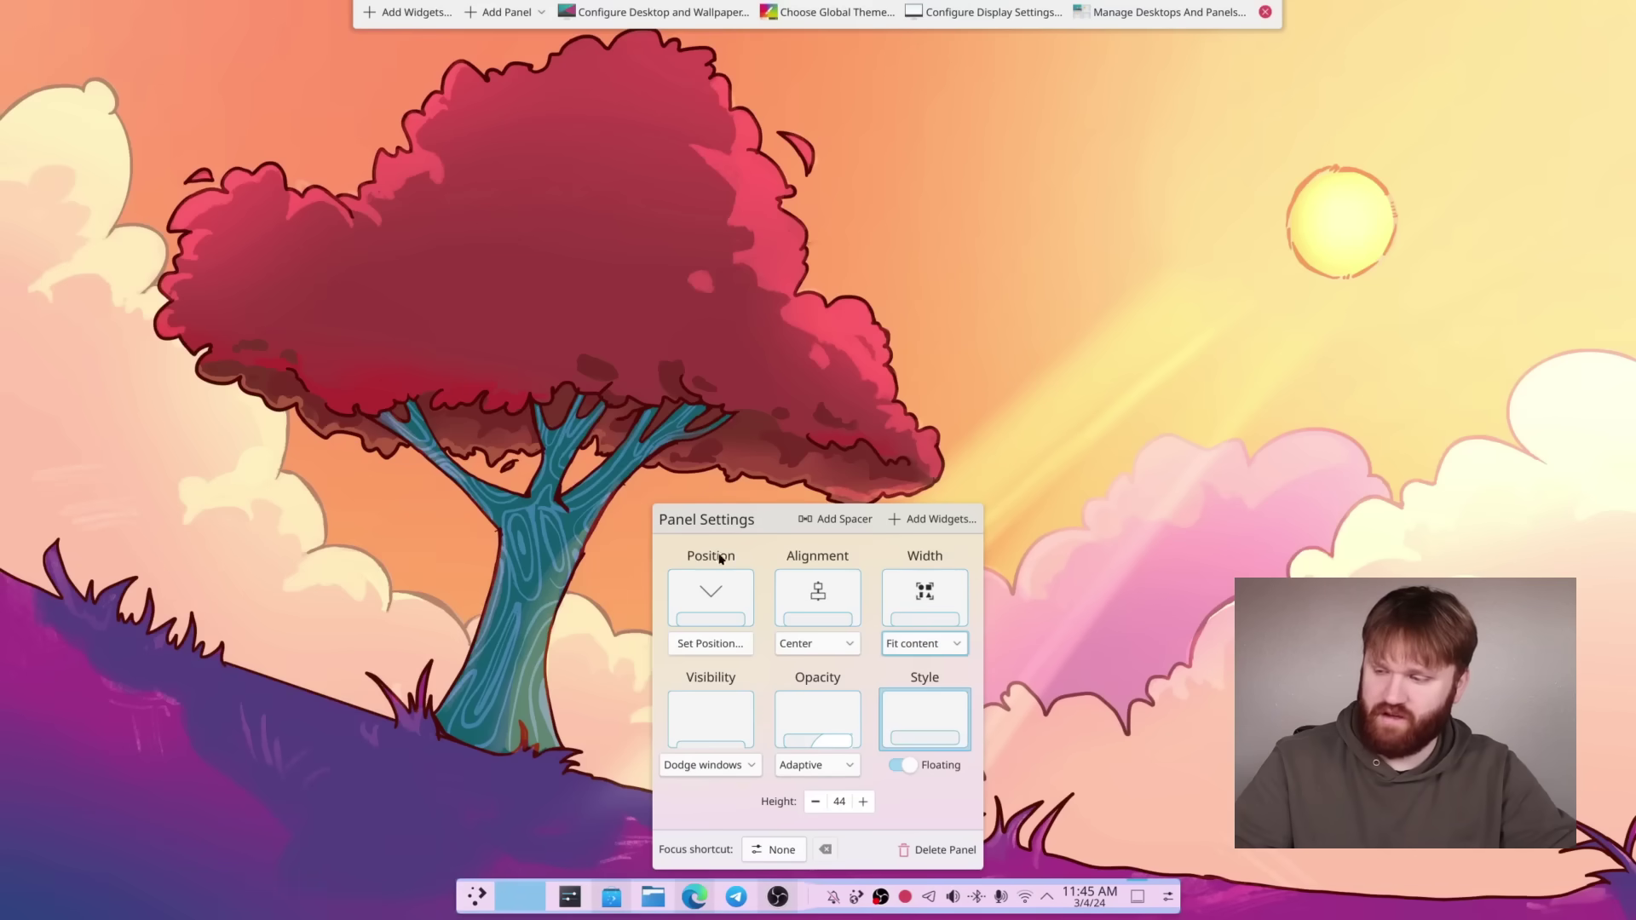
{"action": "key", "text": "Tab"}
{"action": "key", "text": "Tab"}
{"action": "key", "text": "shift+Tab"}
{"action": "key", "text": "shift+Tab"}
{"action": "key", "text": "space"}
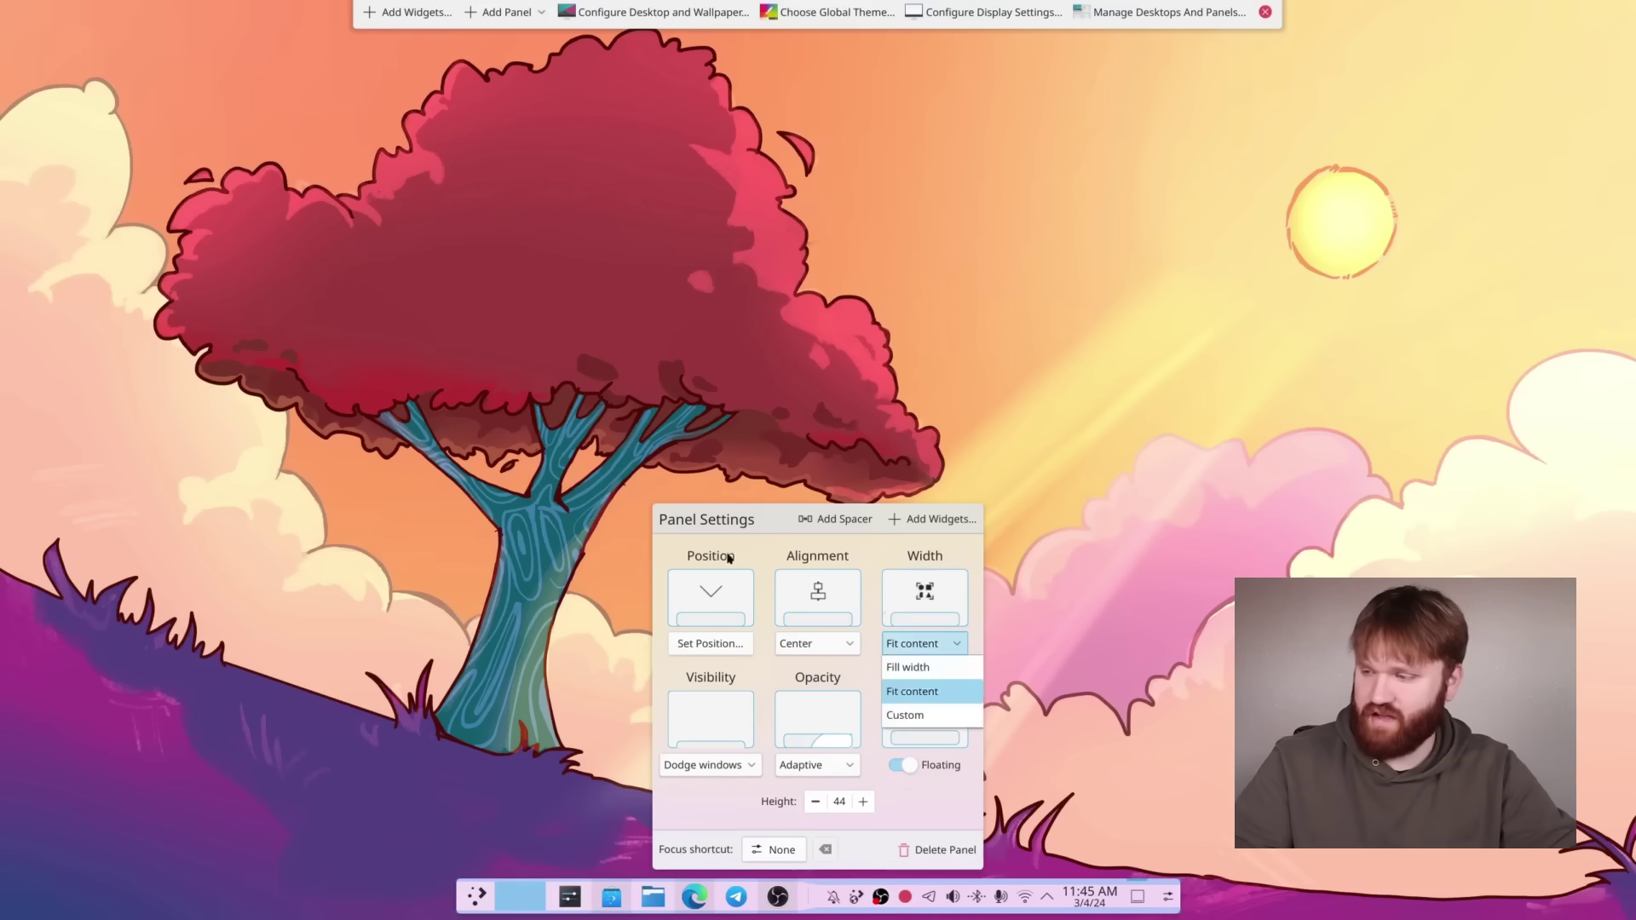
{"action": "key", "text": "Down"}
{"action": "key", "text": "Return"}
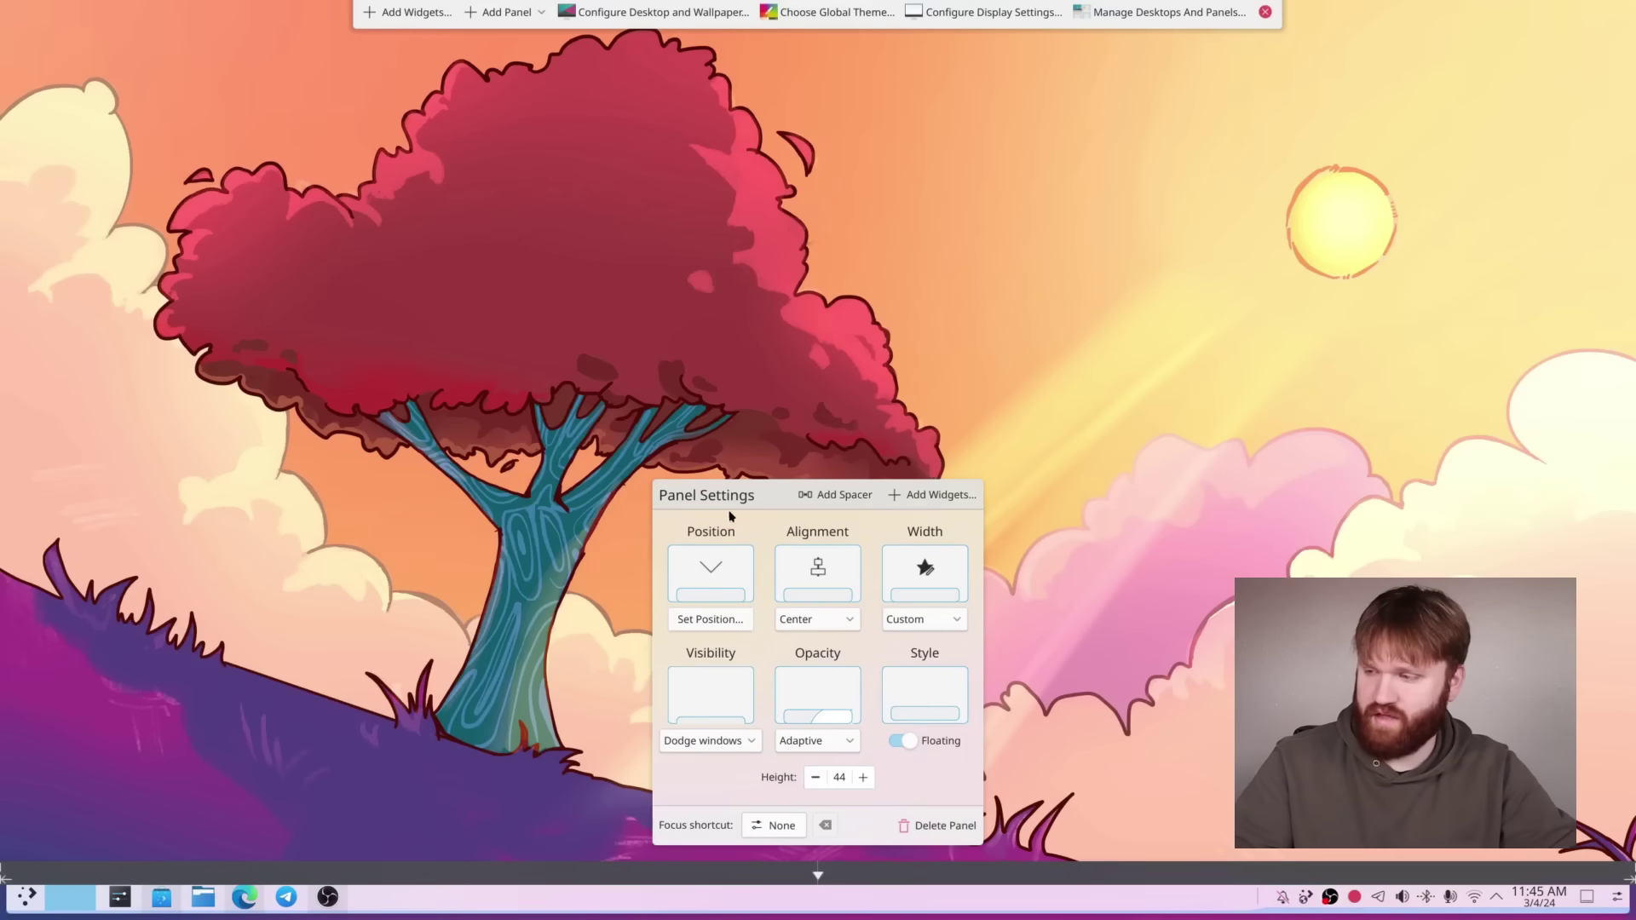
{"action": "left_click_drag", "start_coordinate": [5, 701], "coordinate": [137, 700]}
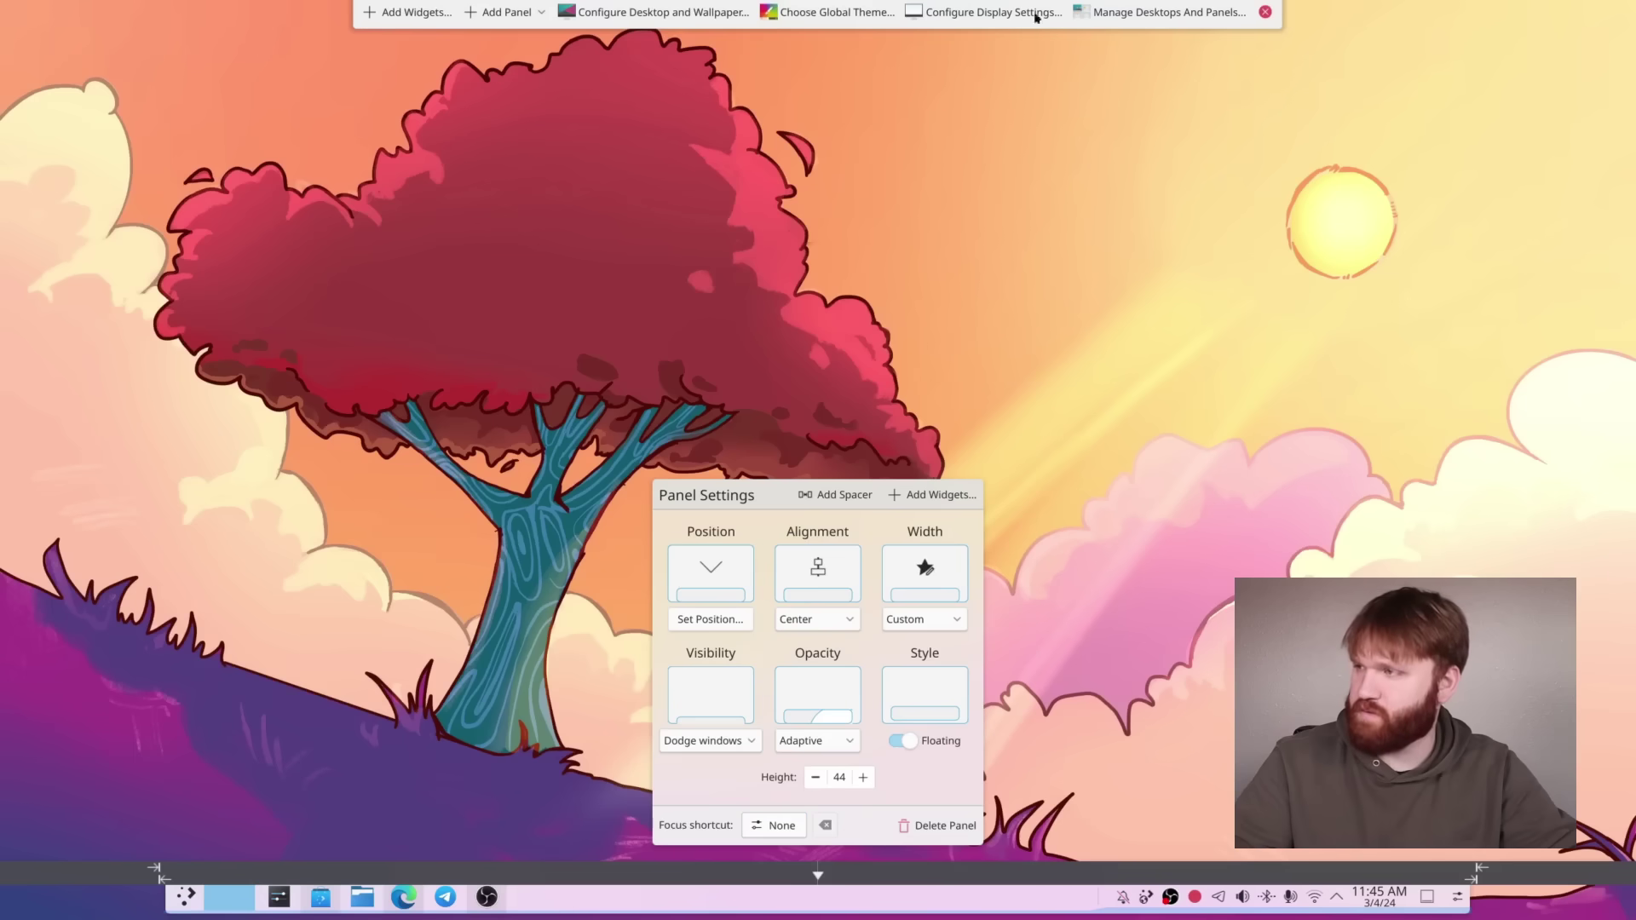
Step: Exit panel edit mode, open Dolphin on Screenshots, and move its window toward the upper left
{"action": "left_click", "coordinate": [718, 341]}
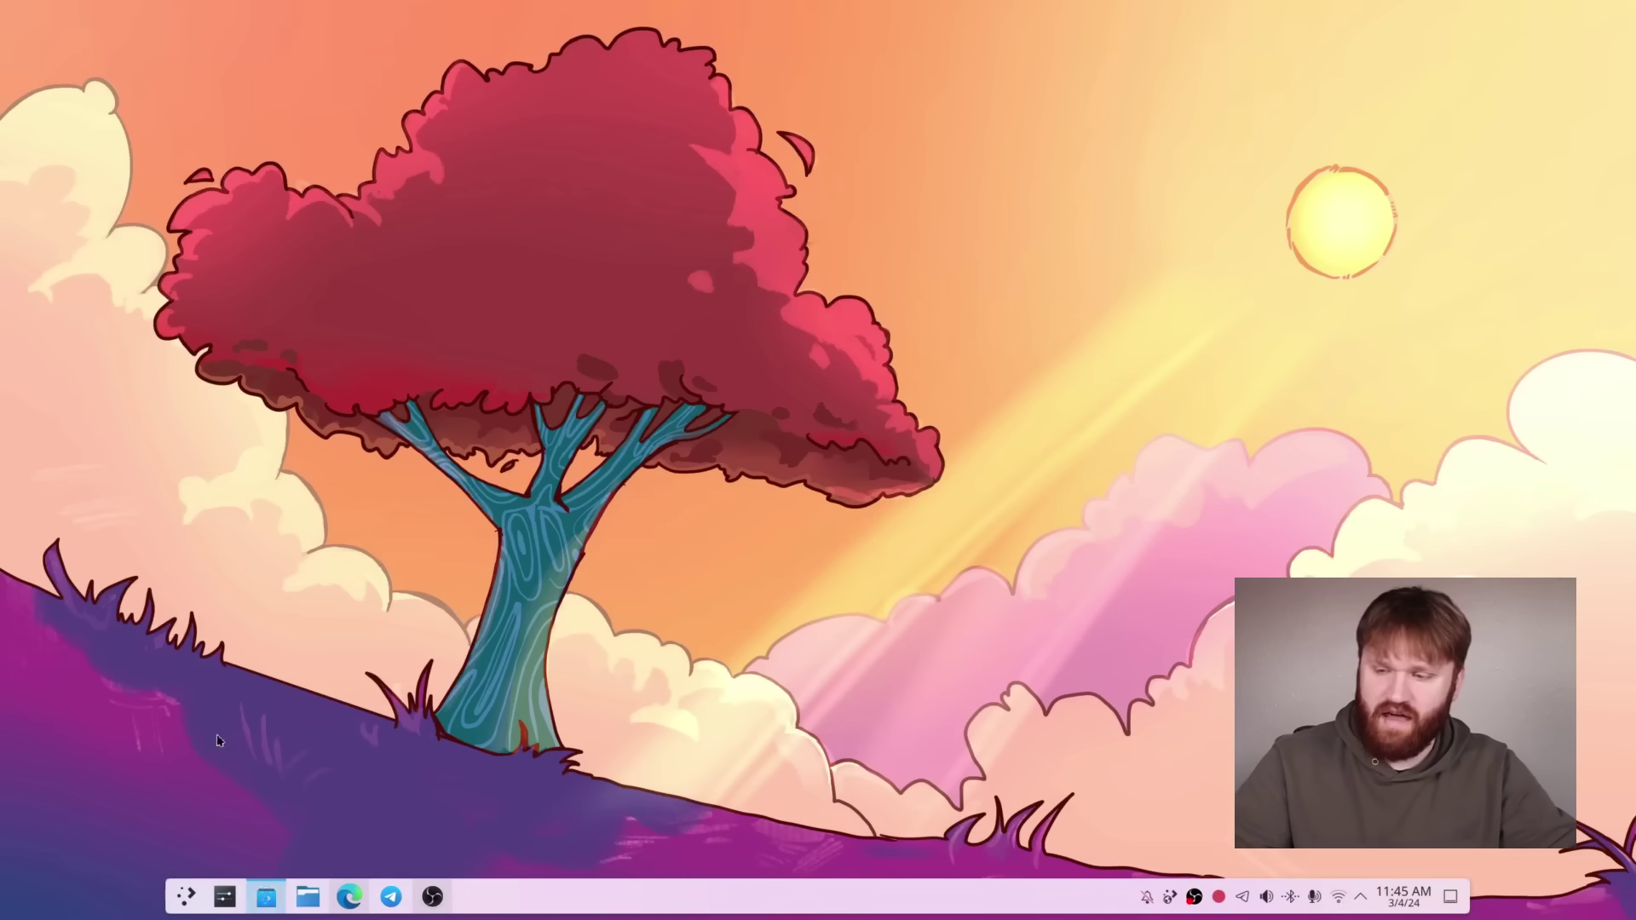
{"action": "key", "text": "super+e"}
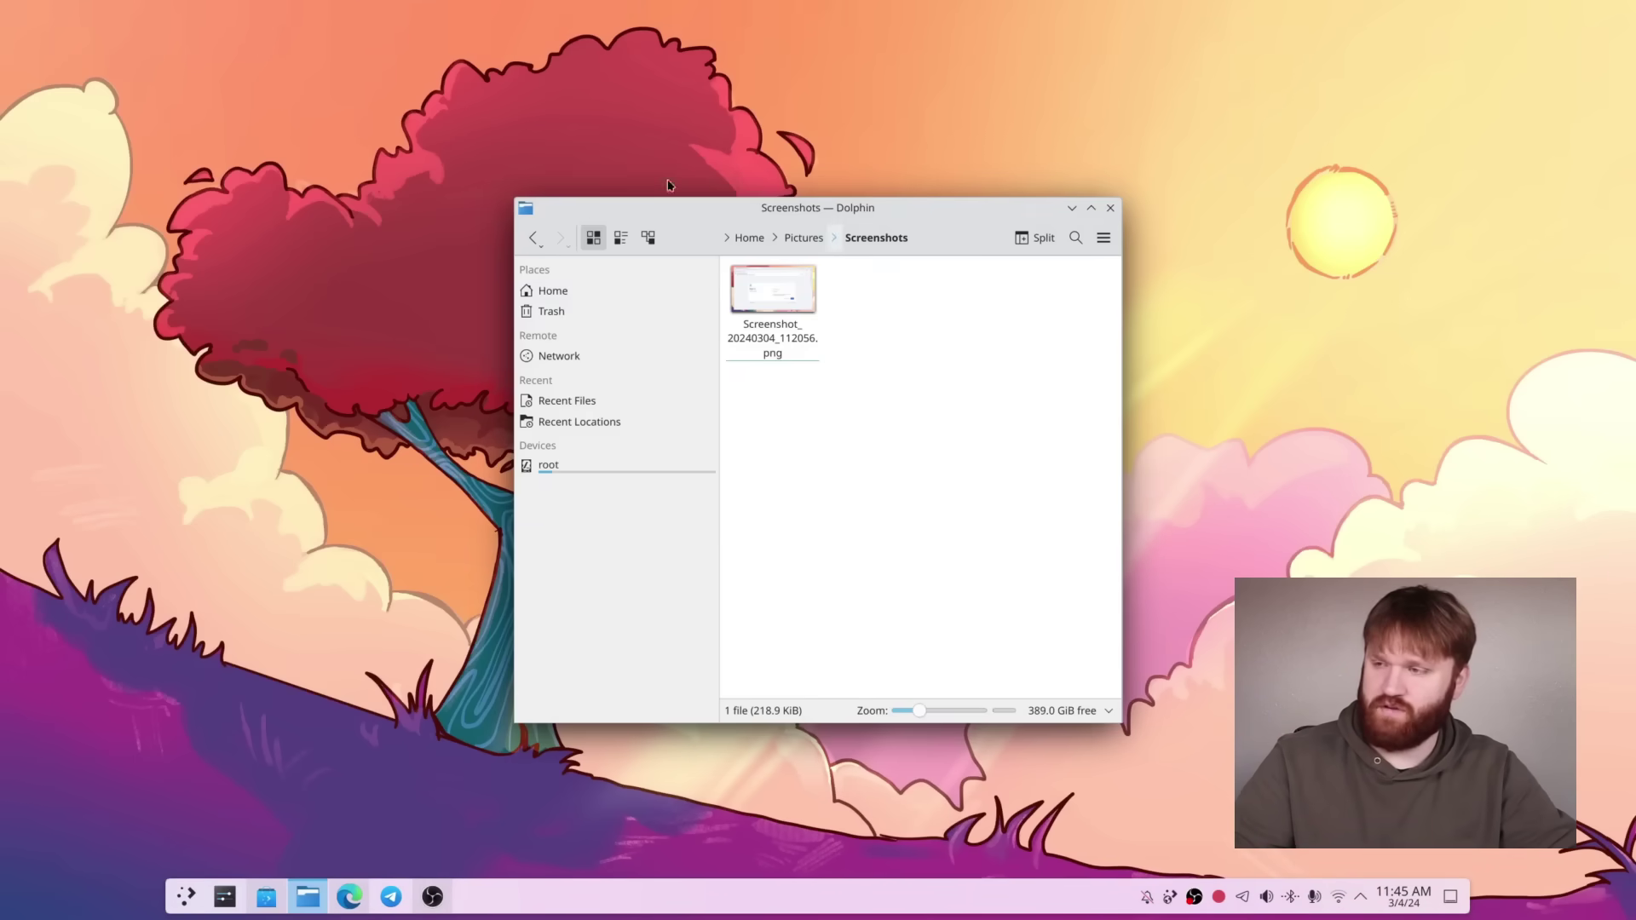
{"action": "key", "text": "alt+F7"}
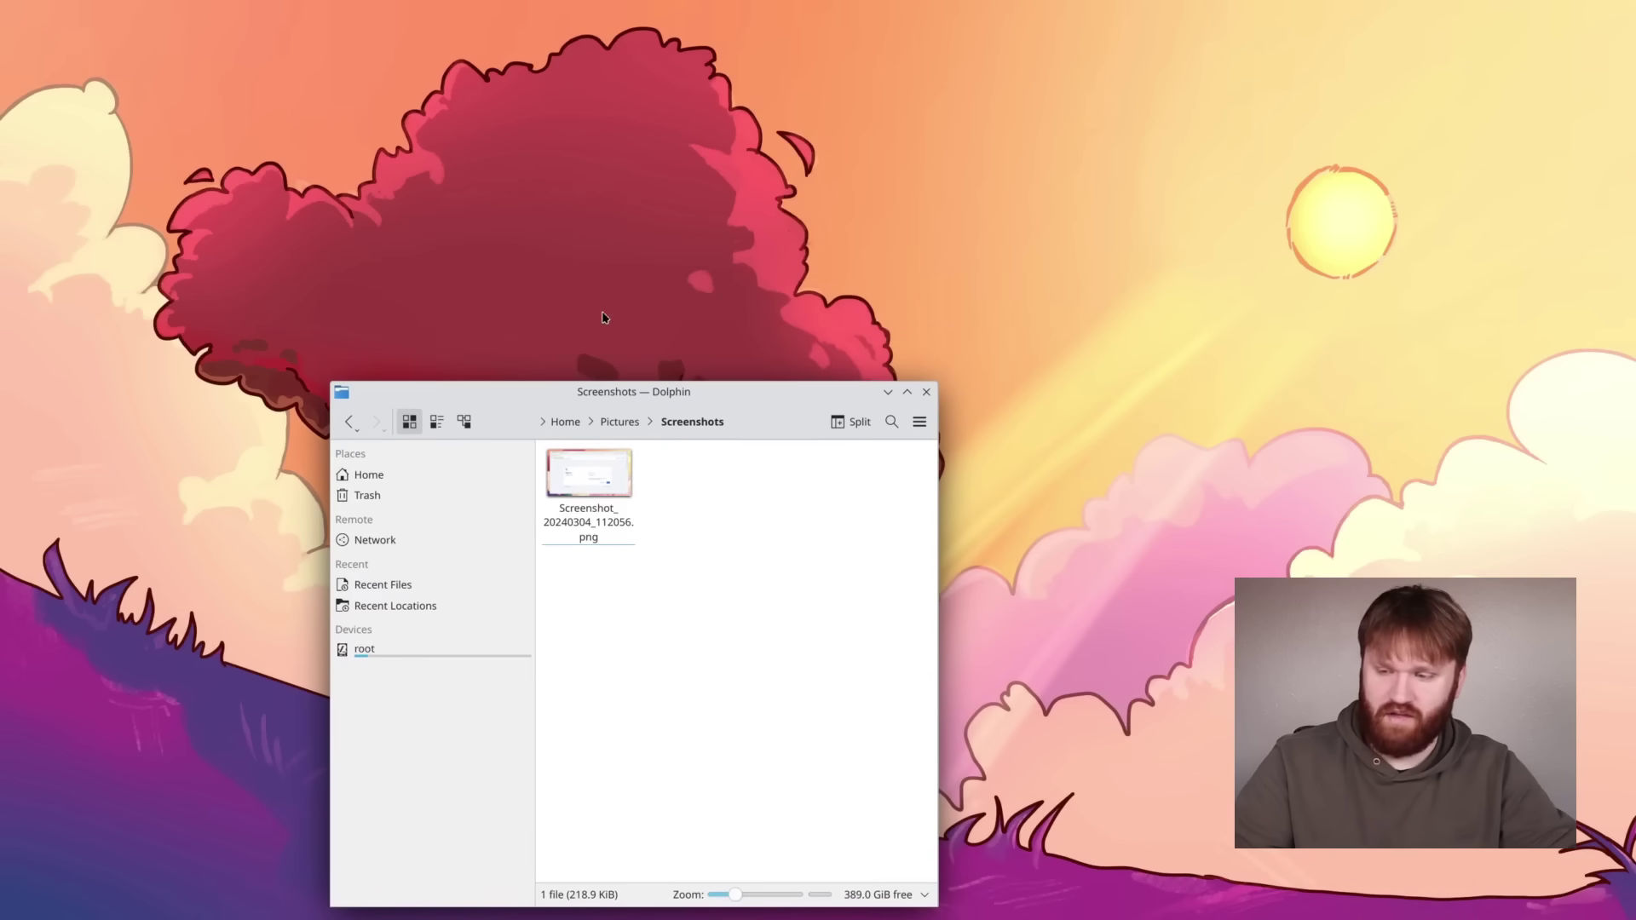
{"action": "left_click_drag", "start_coordinate": [604, 303], "coordinate": [503, 222]}
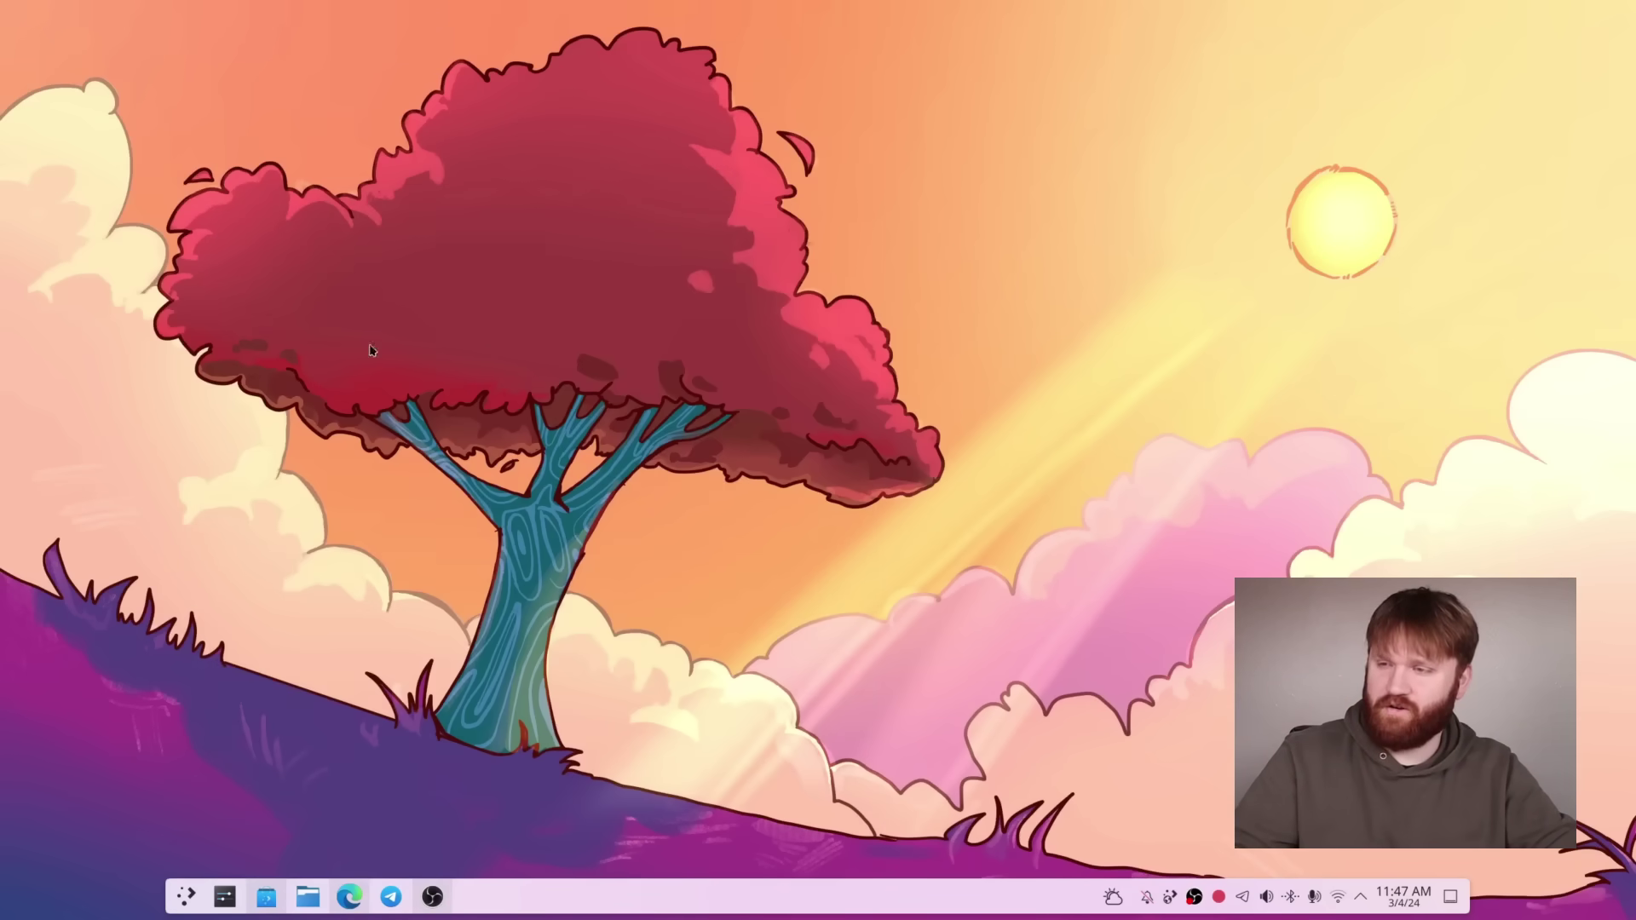
{"action": "mouse_move", "coordinate": [2, 3]}
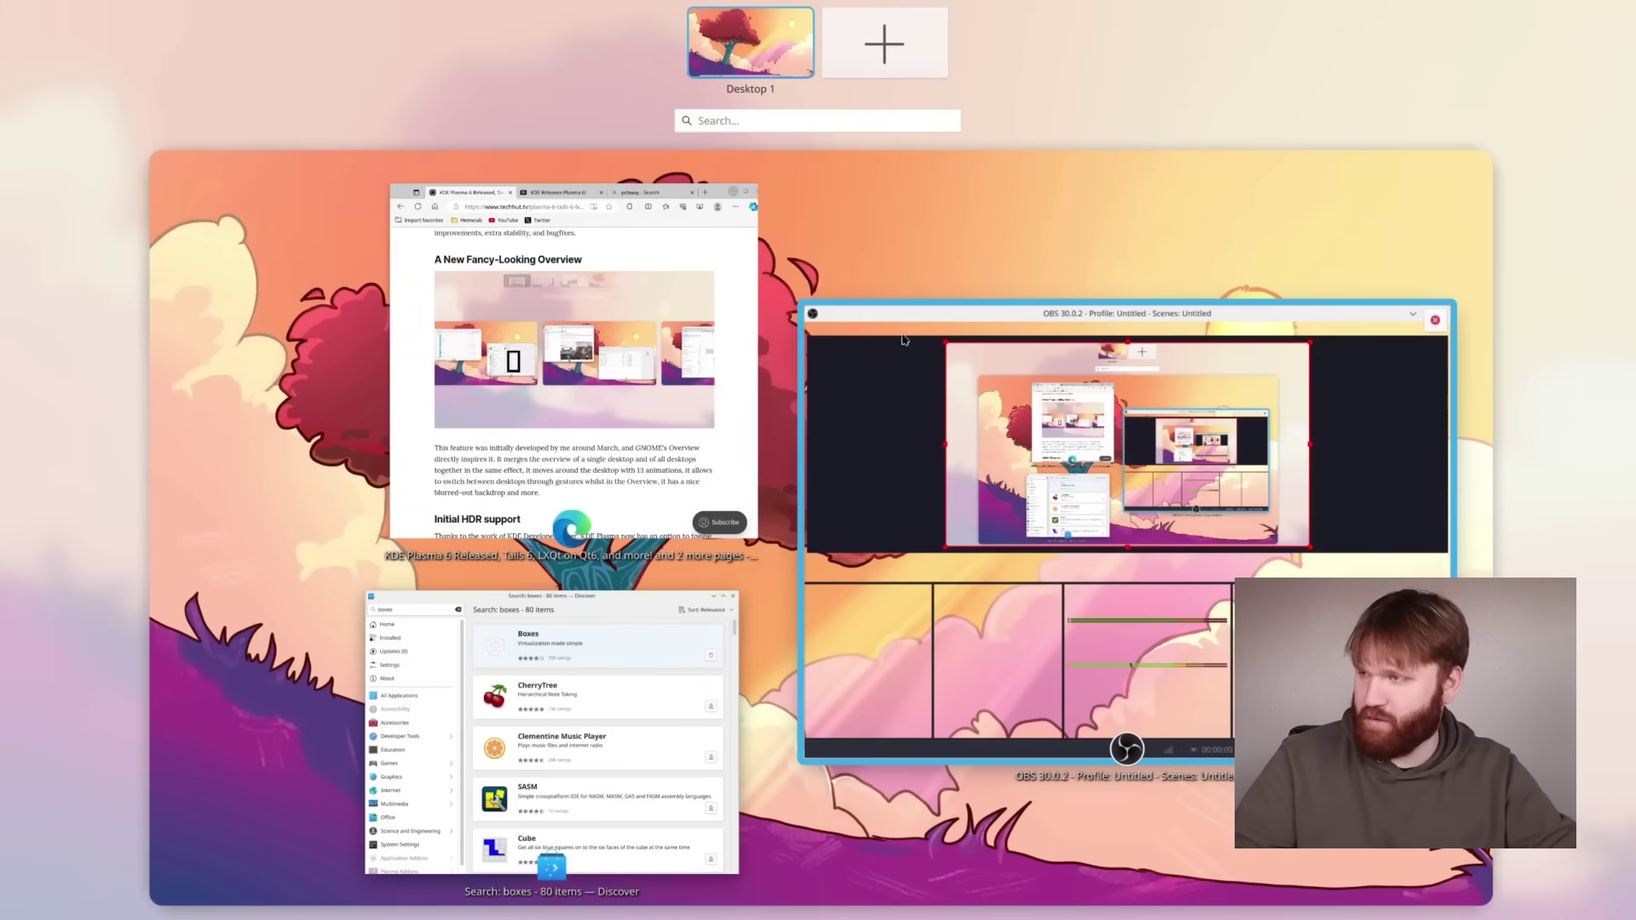
Step: Drag the OBS window onto a new Desktop 2 and switch to that desktop
{"action": "left_click_drag", "start_coordinate": [904, 340], "coordinate": [890, 47]}
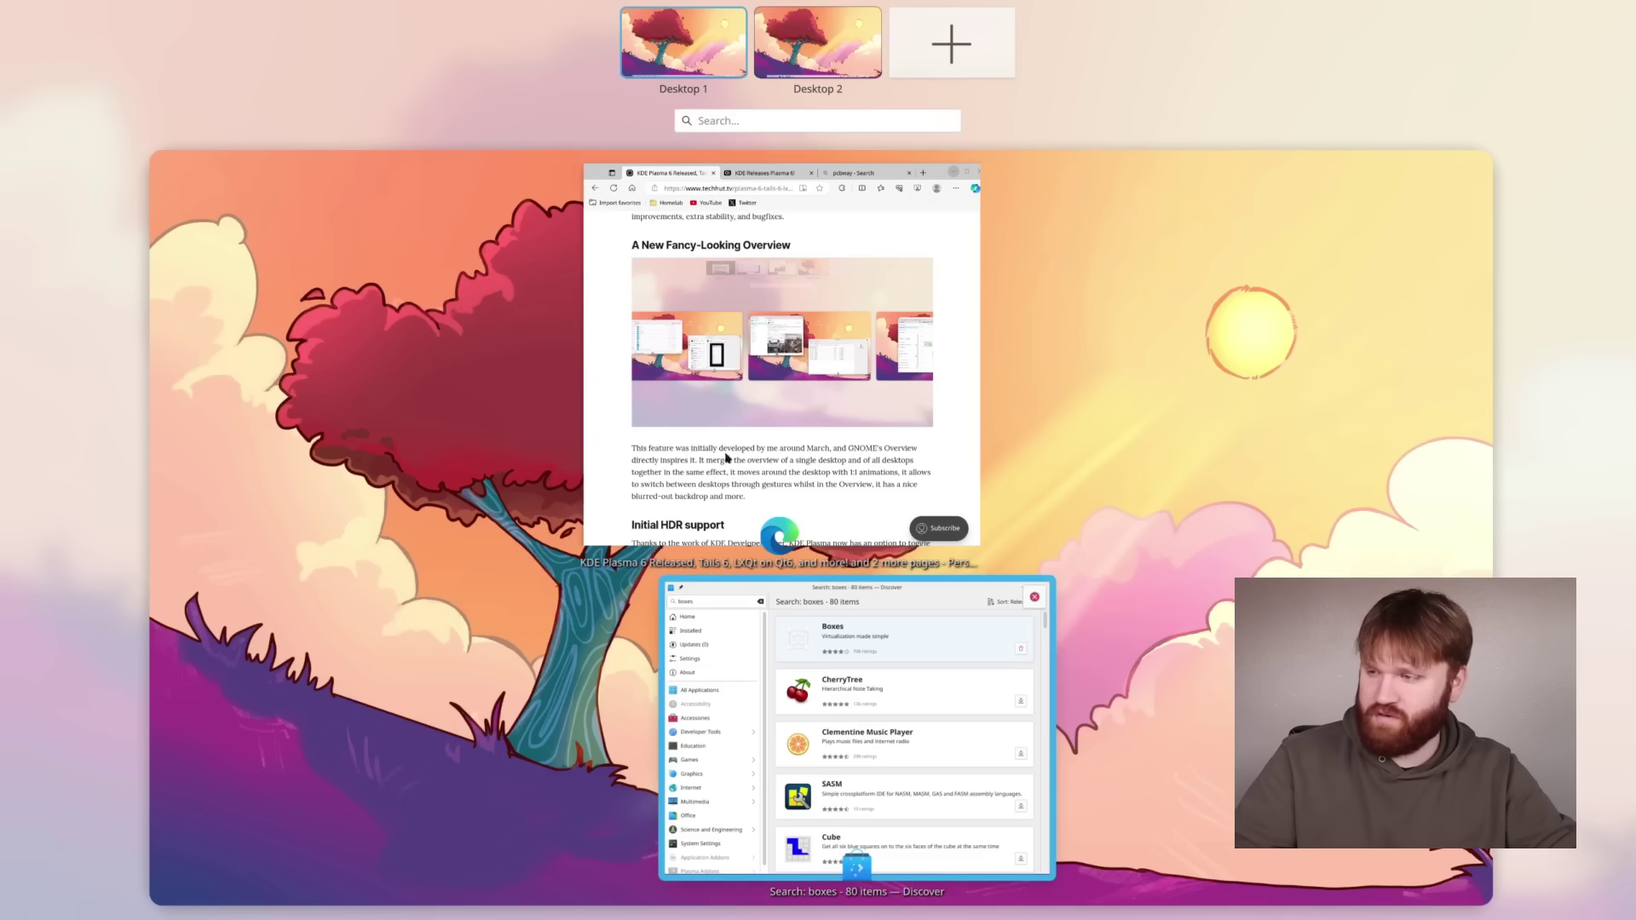
{"action": "key", "text": "ctrl+super+Right"}
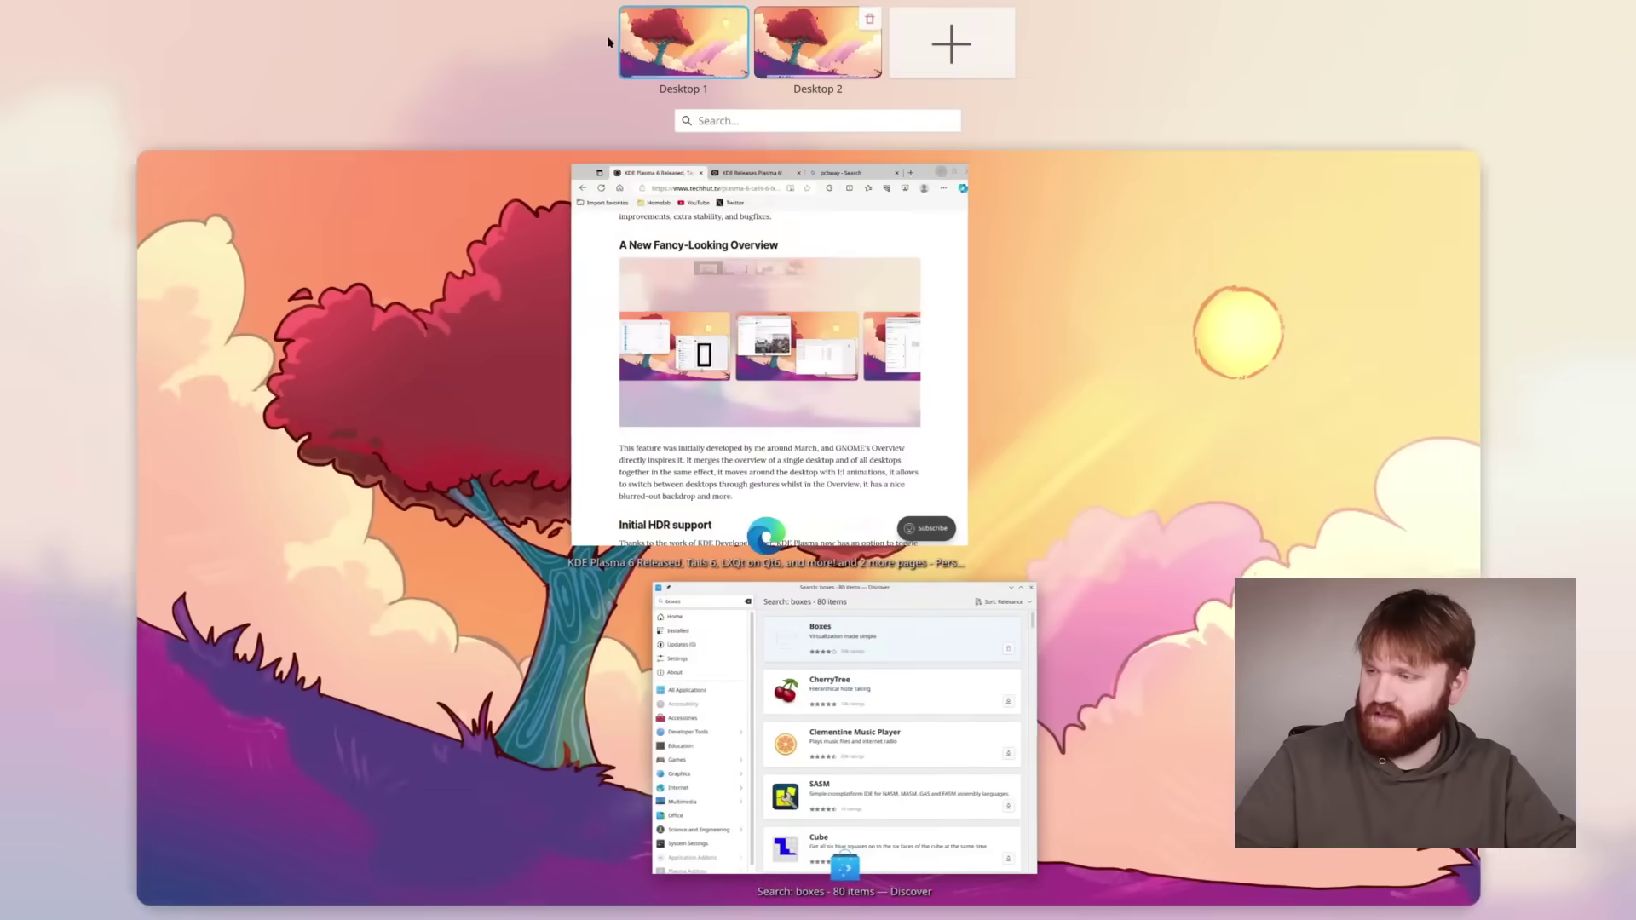
{"action": "key", "text": "ctrl+super+Right"}
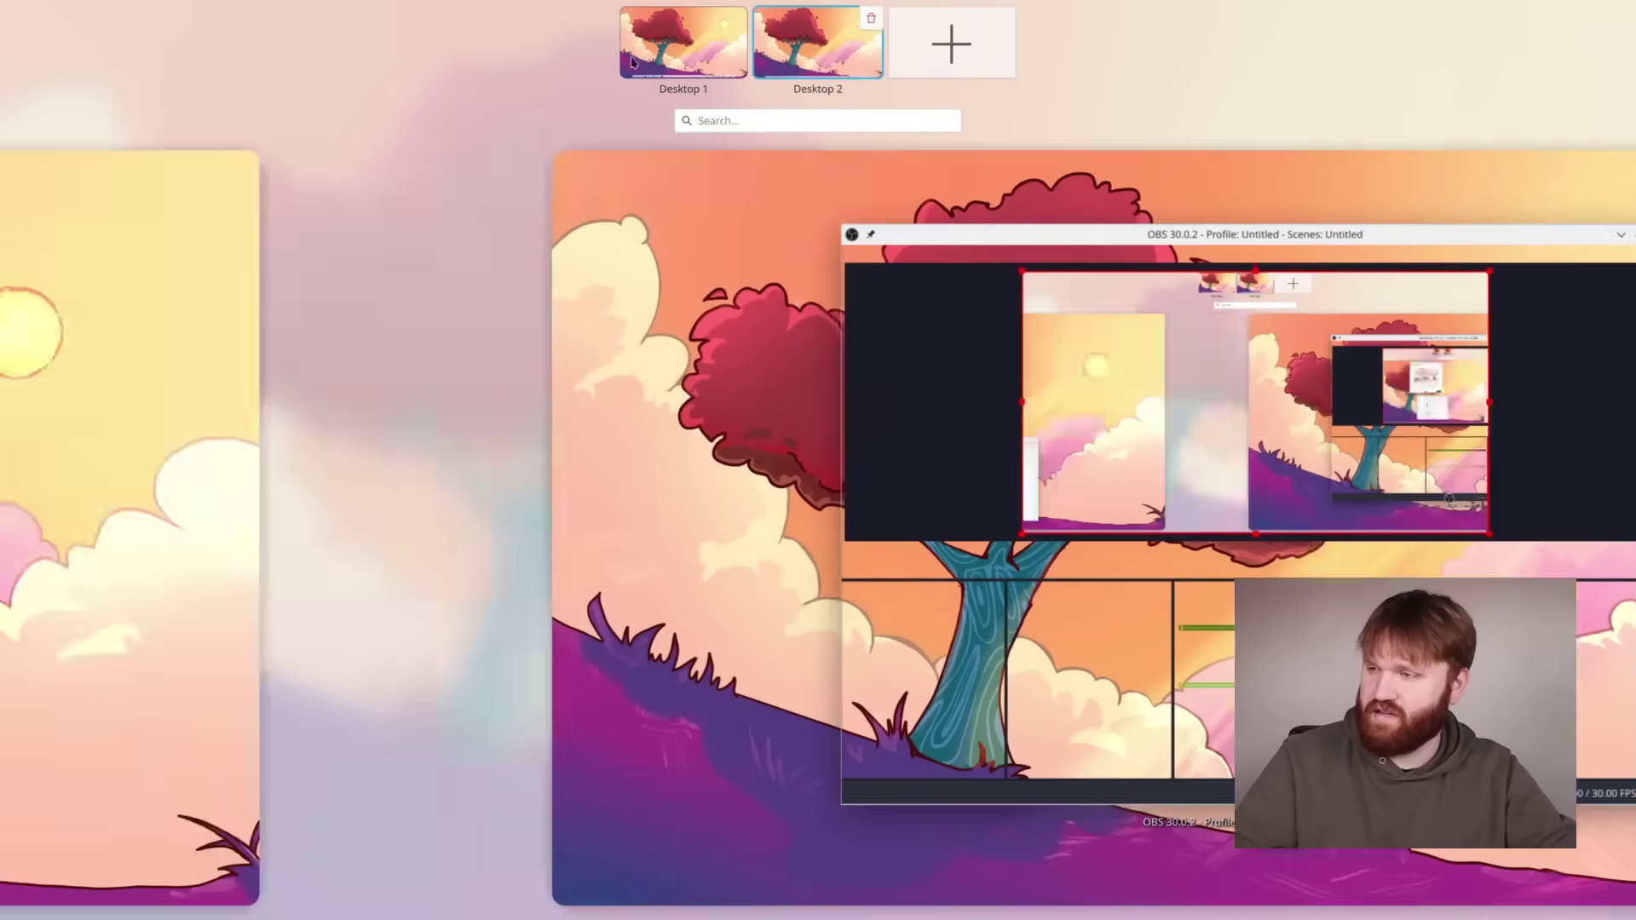
Step: Move the OBS window up on Desktop 2, minimize and restore it, then show Overview
{"action": "key", "text": "Escape"}
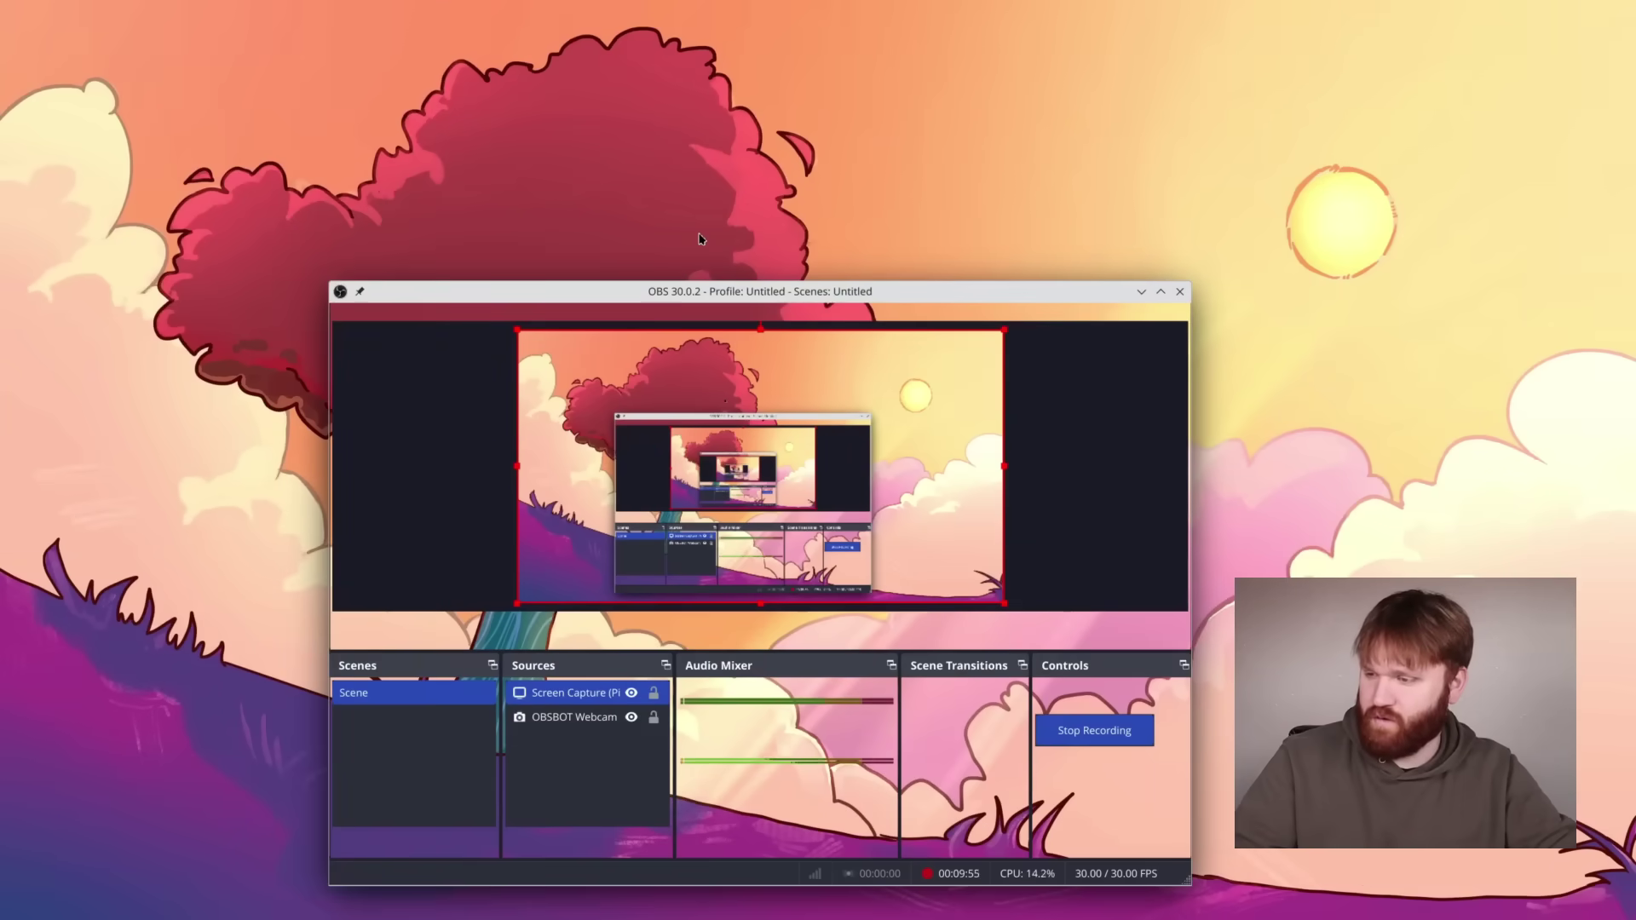
{"action": "left_click_drag", "start_coordinate": [686, 263], "coordinate": [592, 114]}
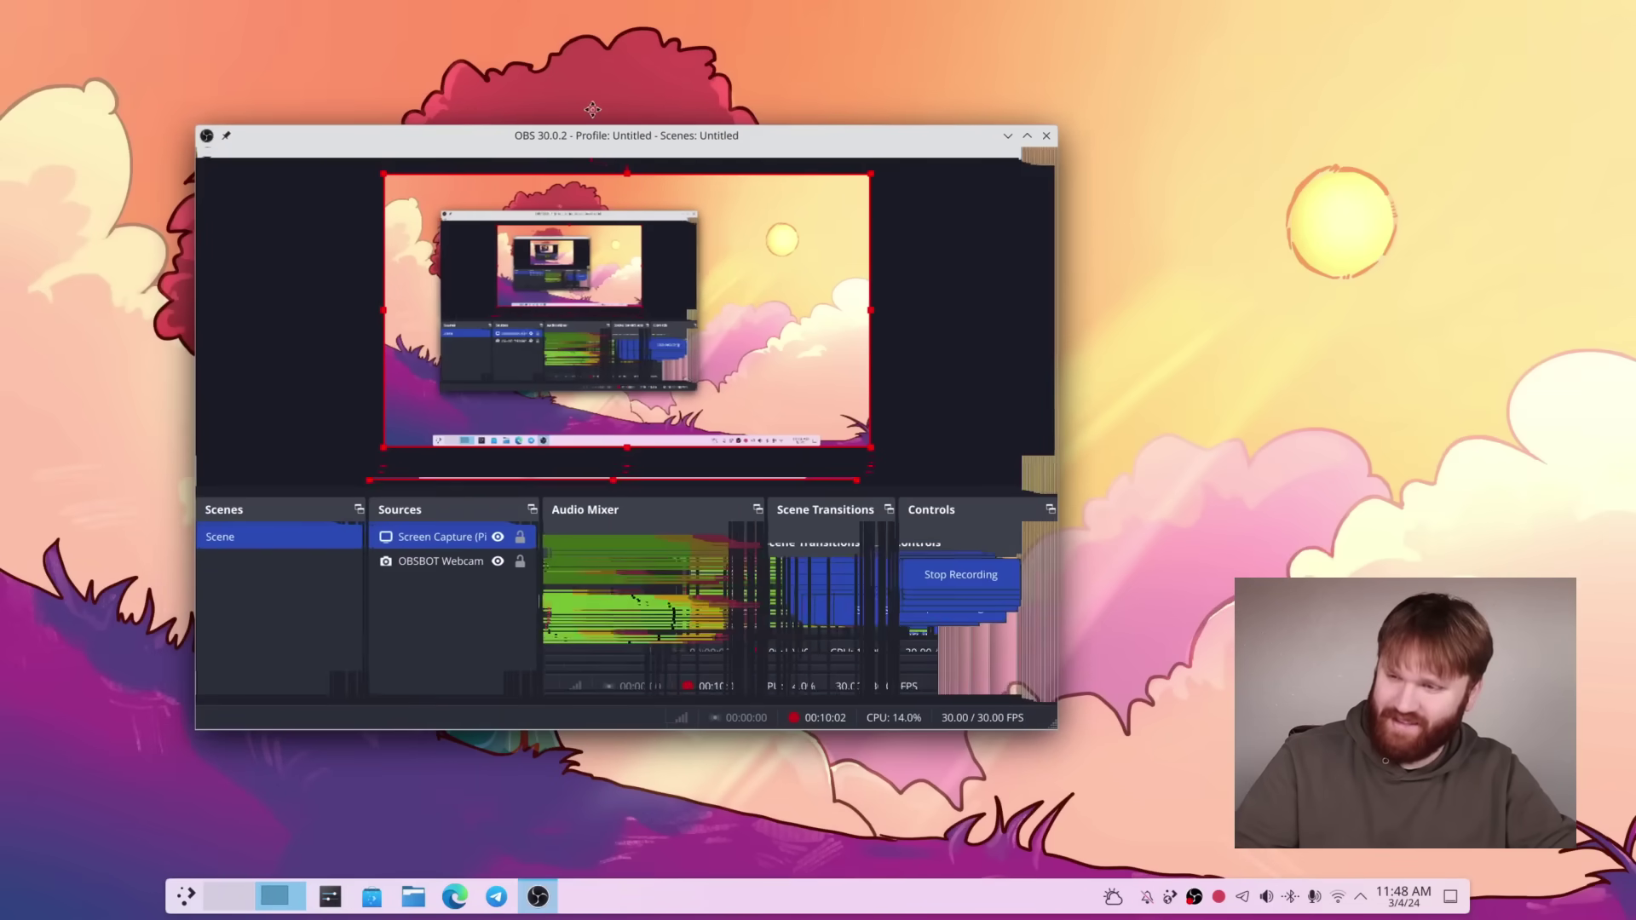
{"action": "key", "text": "super+d"}
{"action": "key", "text": "super+d"}
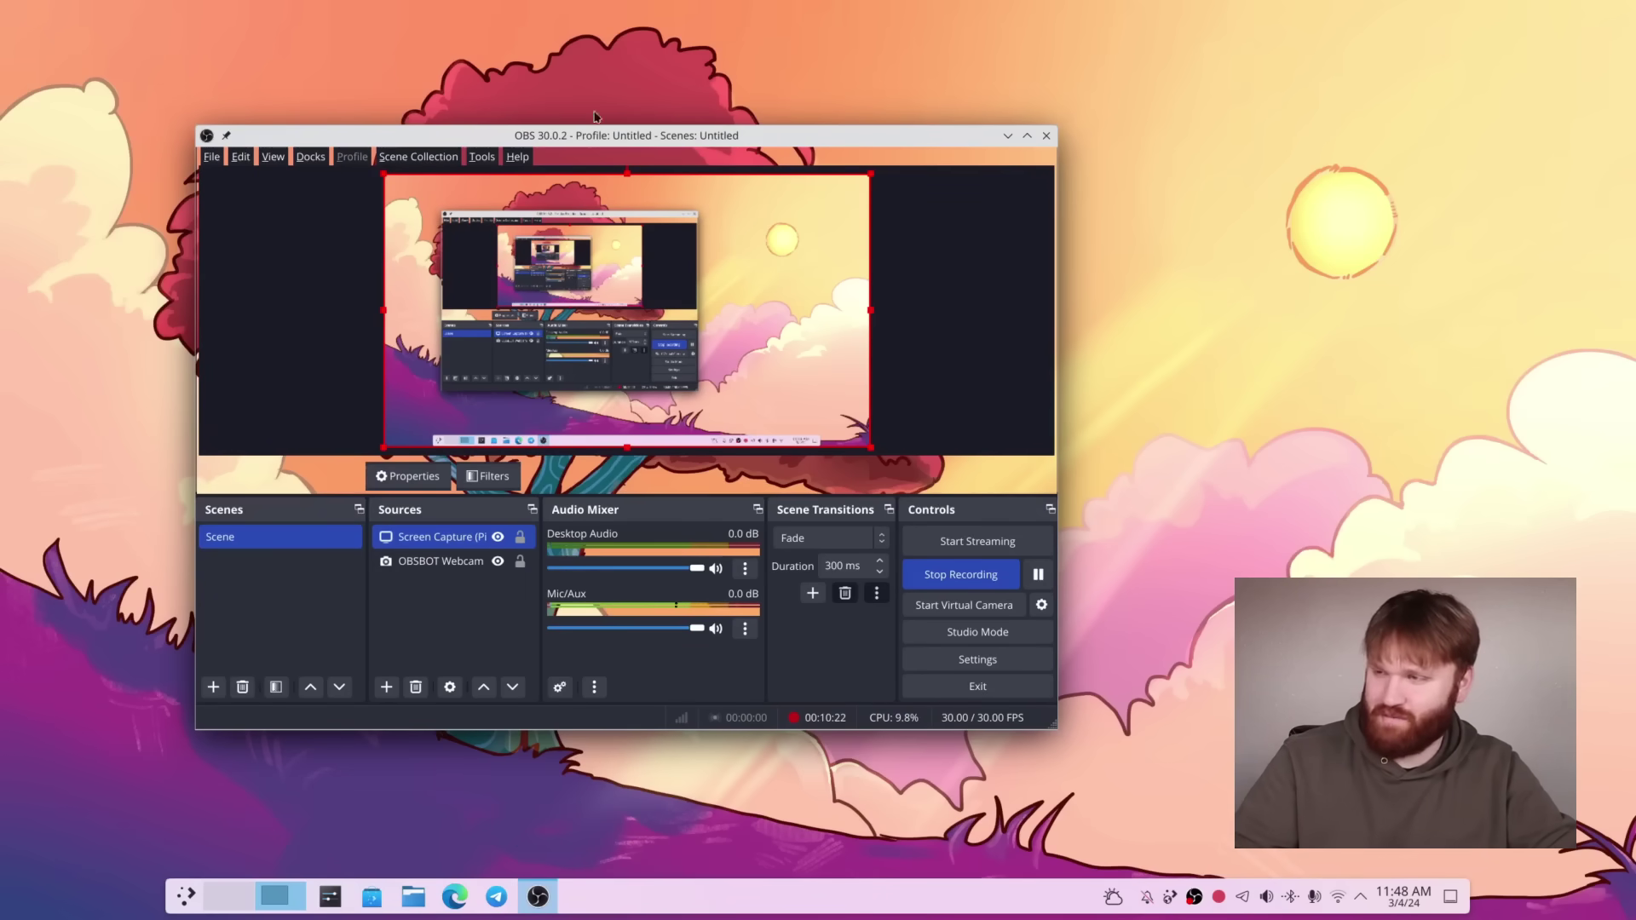
{"action": "mouse_move", "coordinate": [617, 128]}
{"action": "left_mouse_down"}
{"action": "mouse_move", "coordinate": [736, 103]}
{"action": "mouse_move", "coordinate": [620, 106]}
{"action": "mouse_move", "coordinate": [616, 124]}
{"action": "left_mouse_up"}
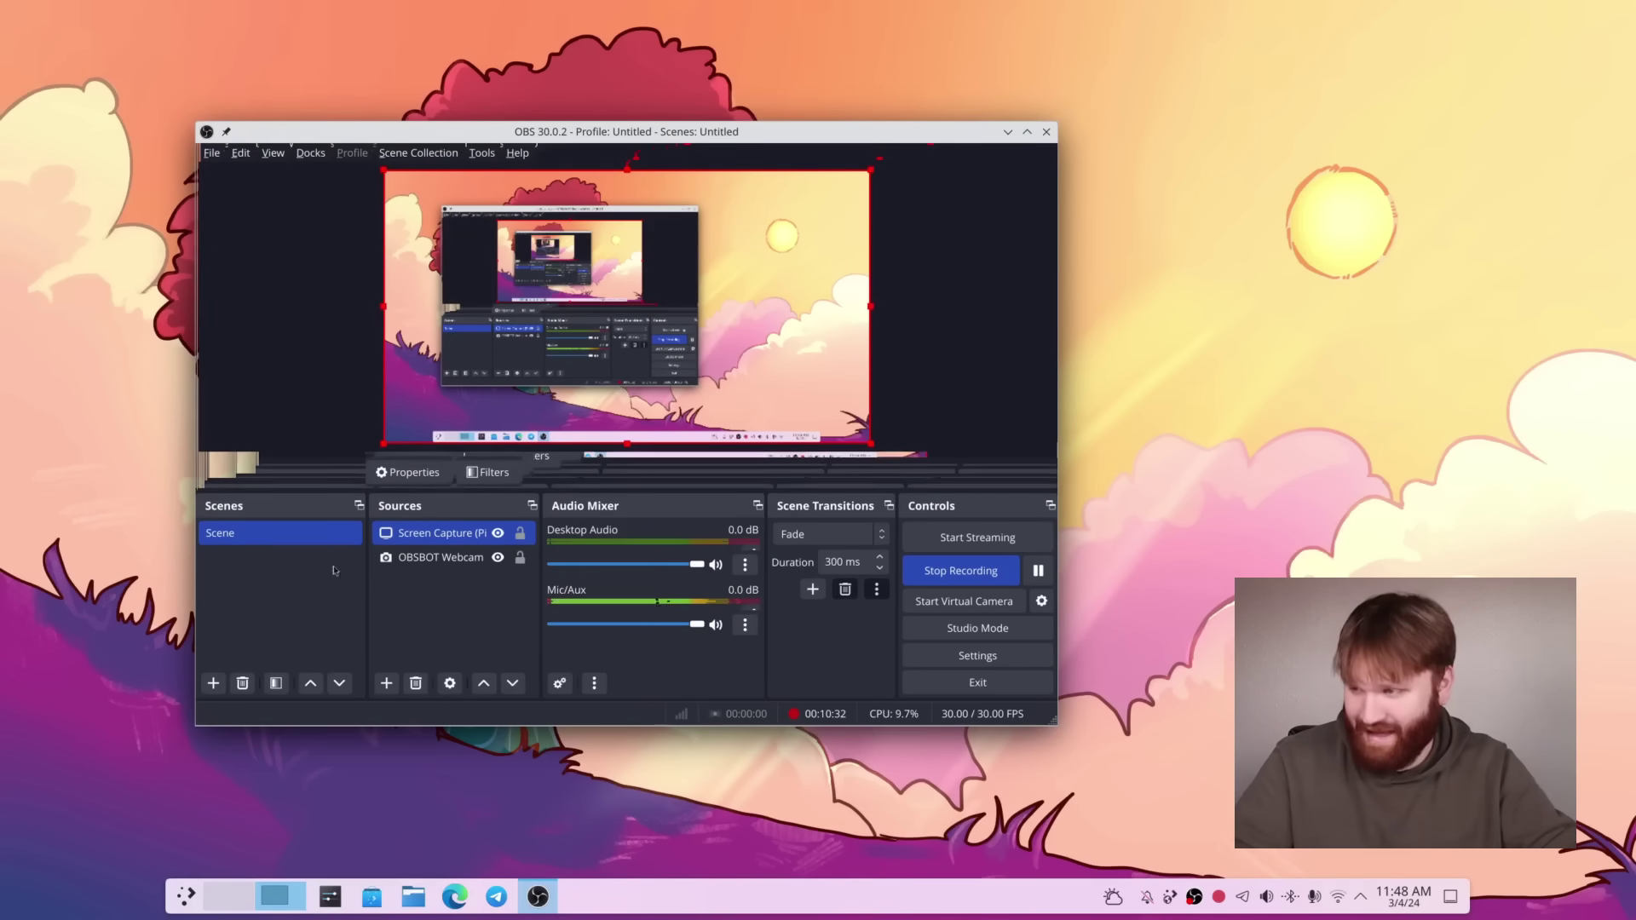
{"action": "key", "text": "super+w"}
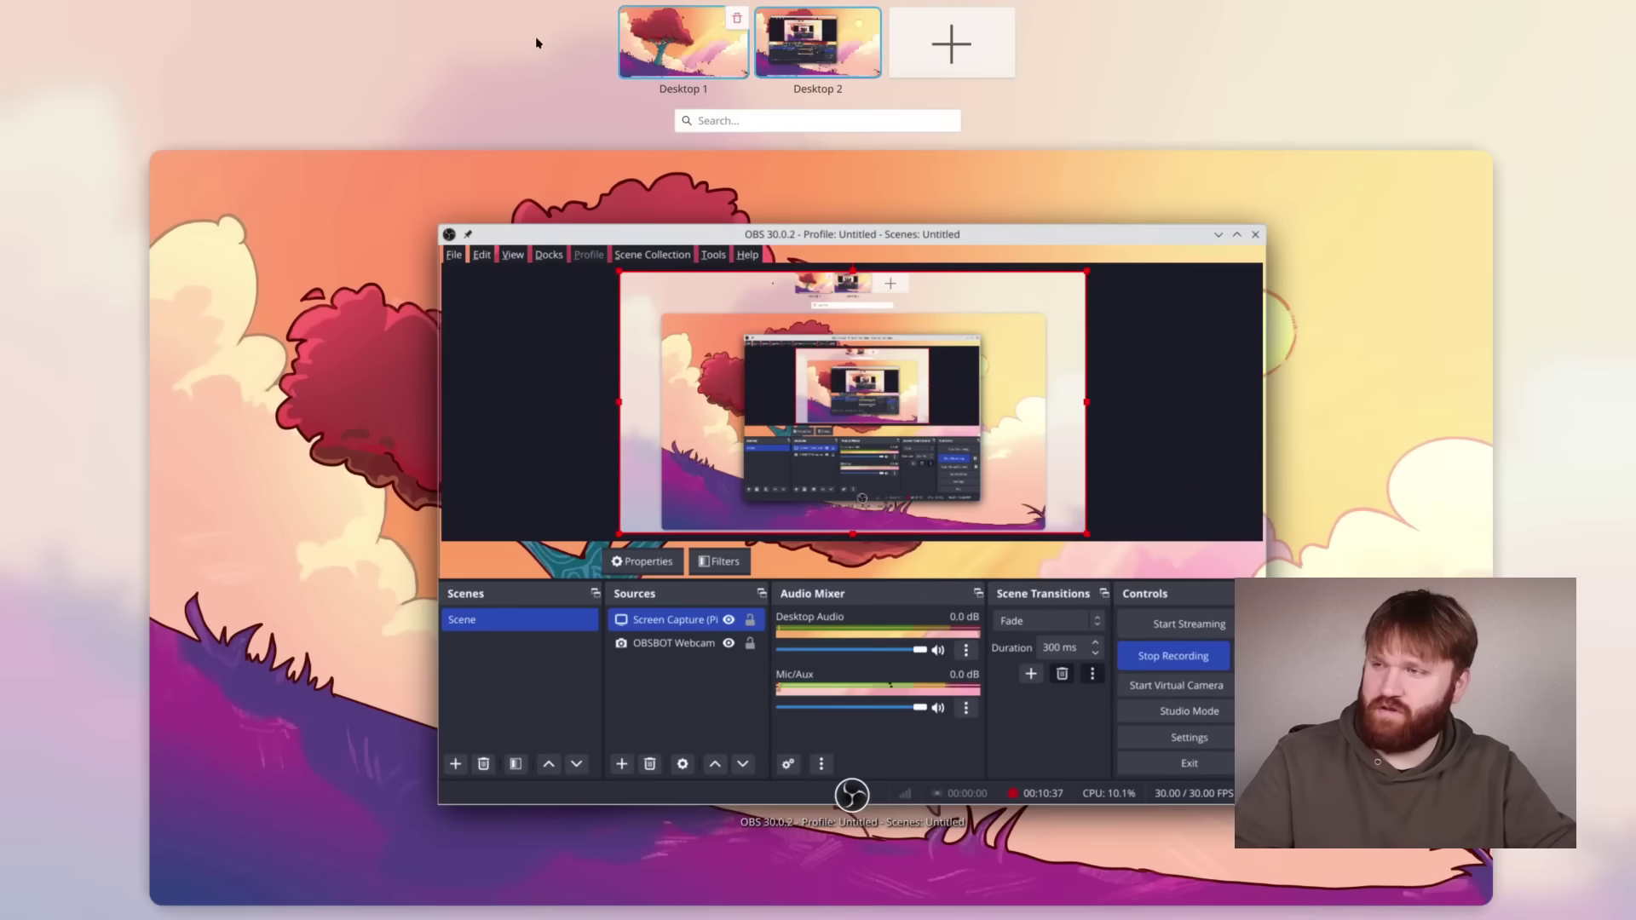
Step: Return to Edge on Desktop 1 and highlight two lines of the article's Overview paragraph
{"action": "left_click", "coordinate": [681, 42]}
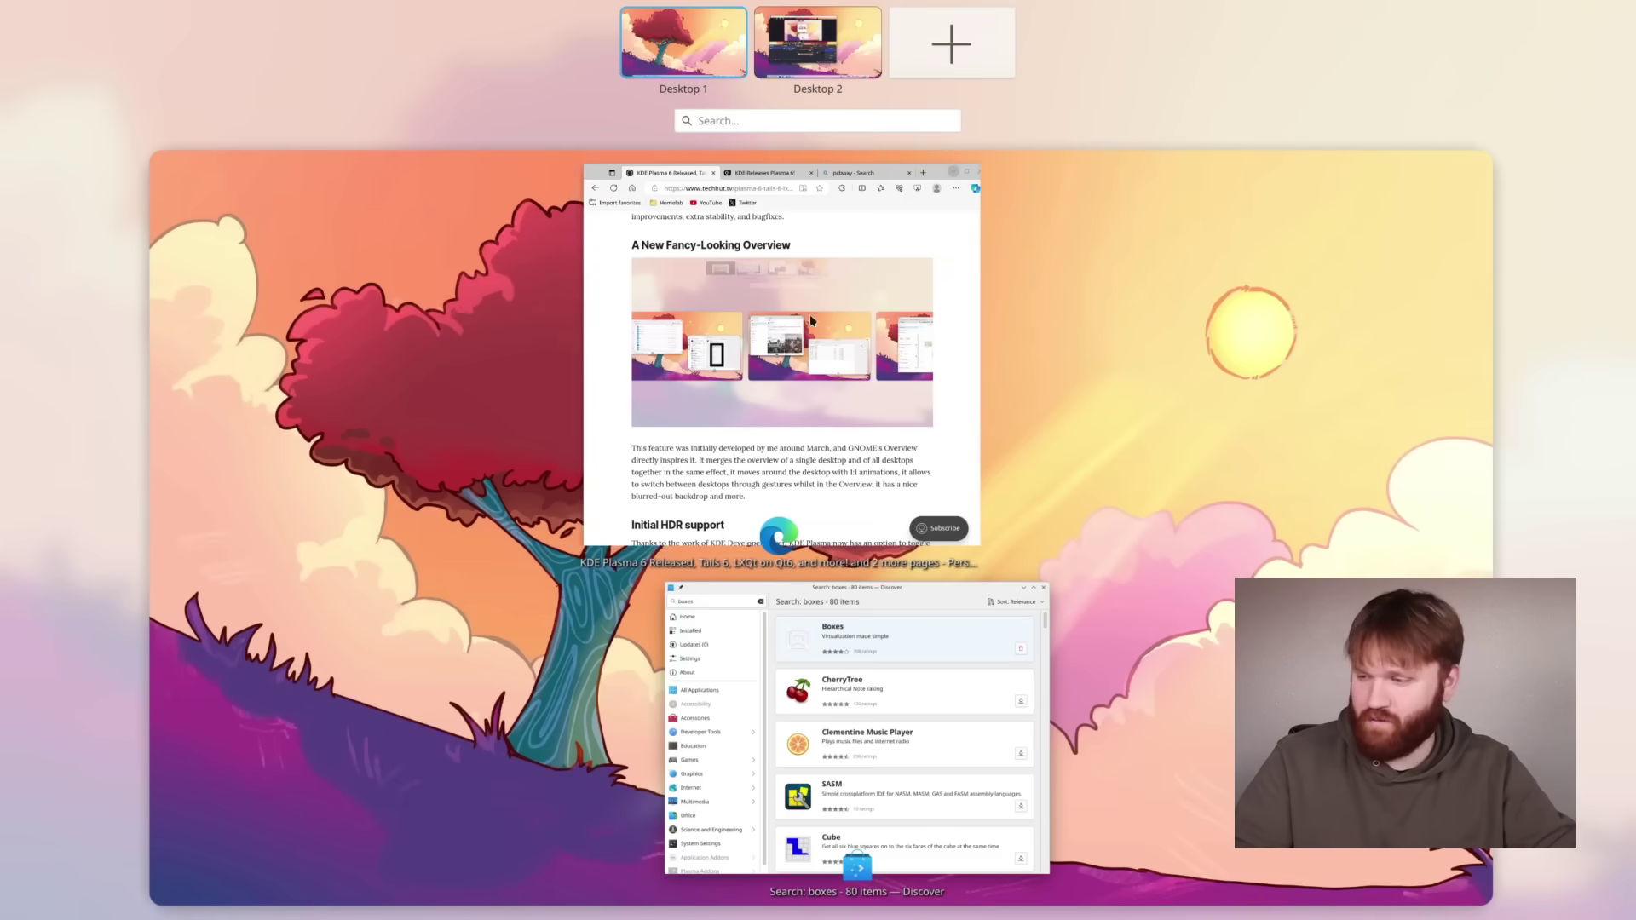
{"action": "left_click", "coordinate": [618, 261]}
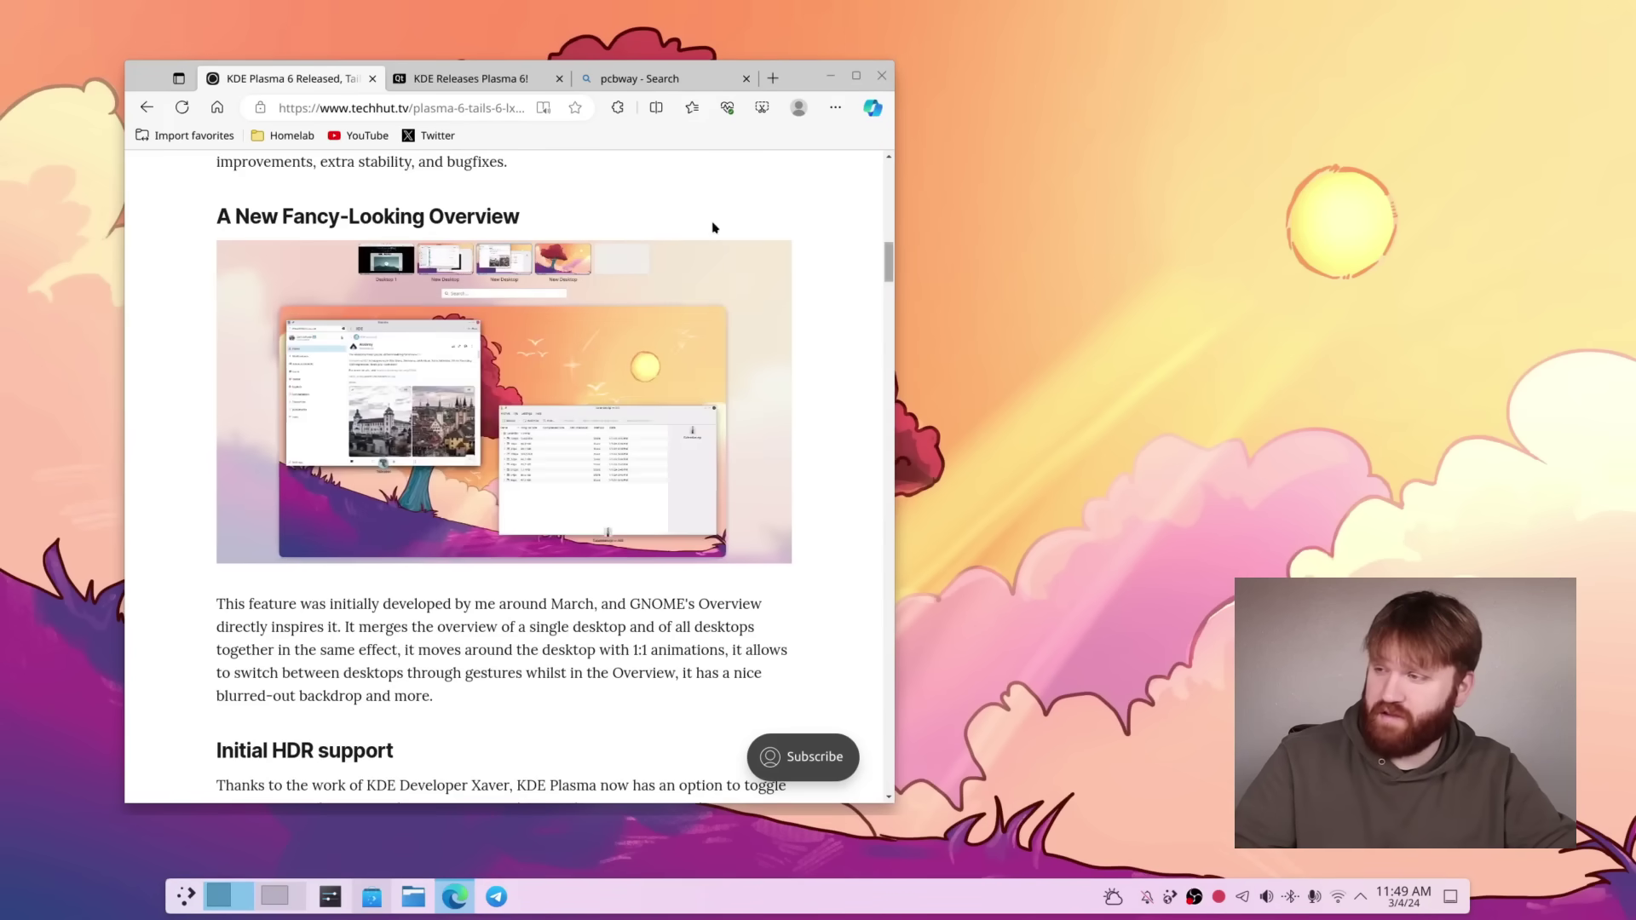
{"action": "left_click_drag", "start_coordinate": [349, 626], "coordinate": [515, 626]}
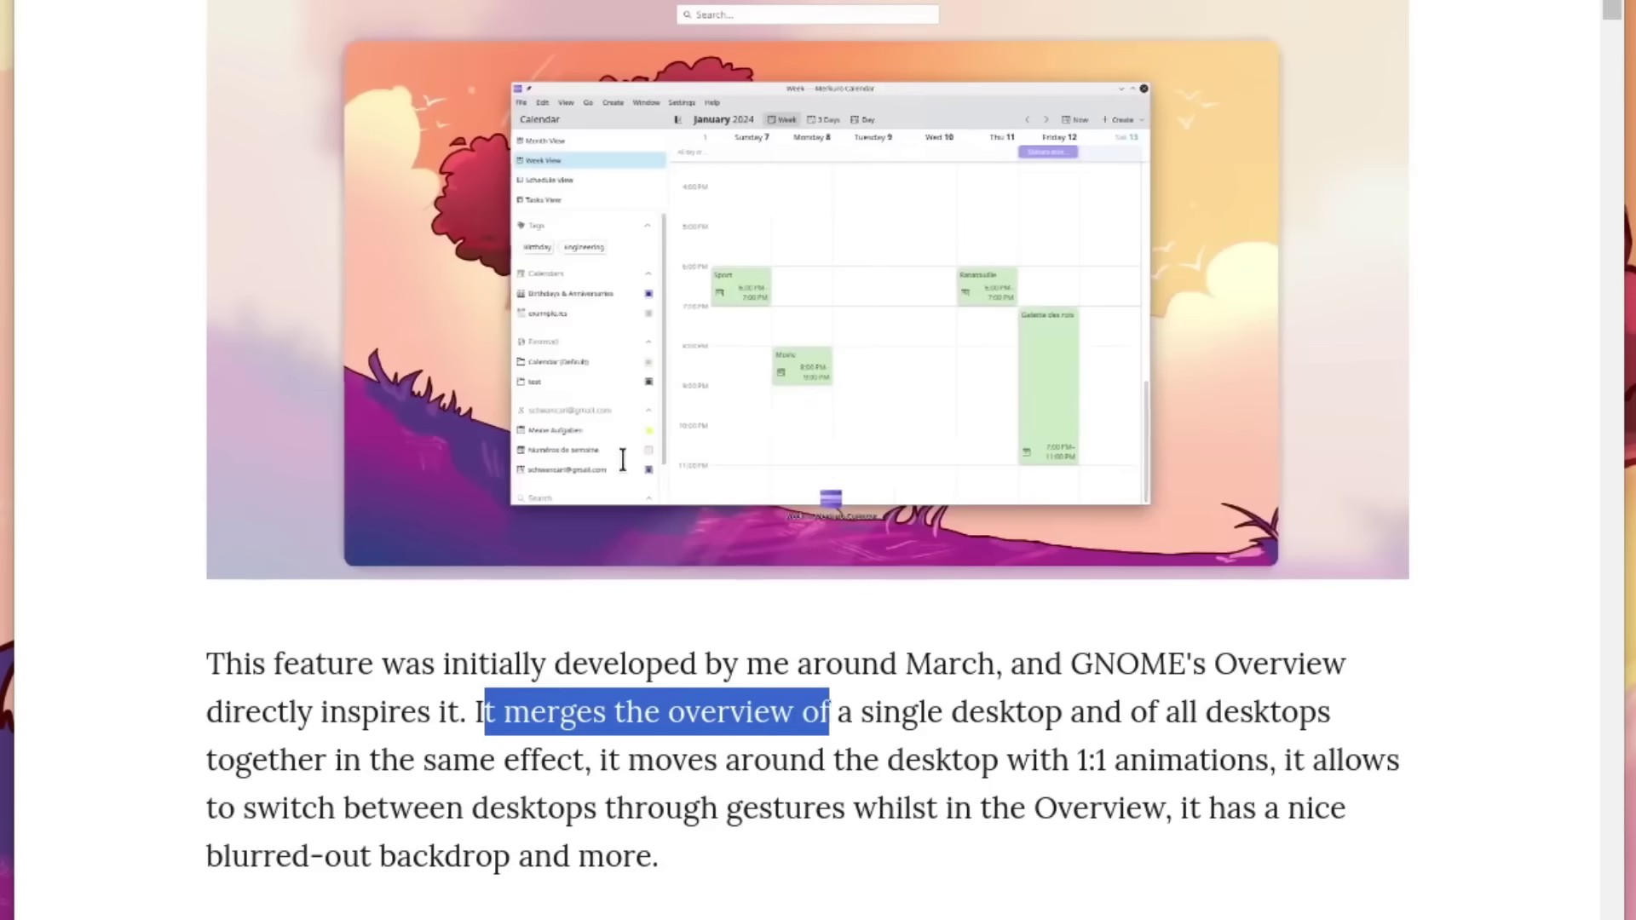
{"action": "left_click_drag", "start_coordinate": [828, 711], "coordinate": [1277, 759]}
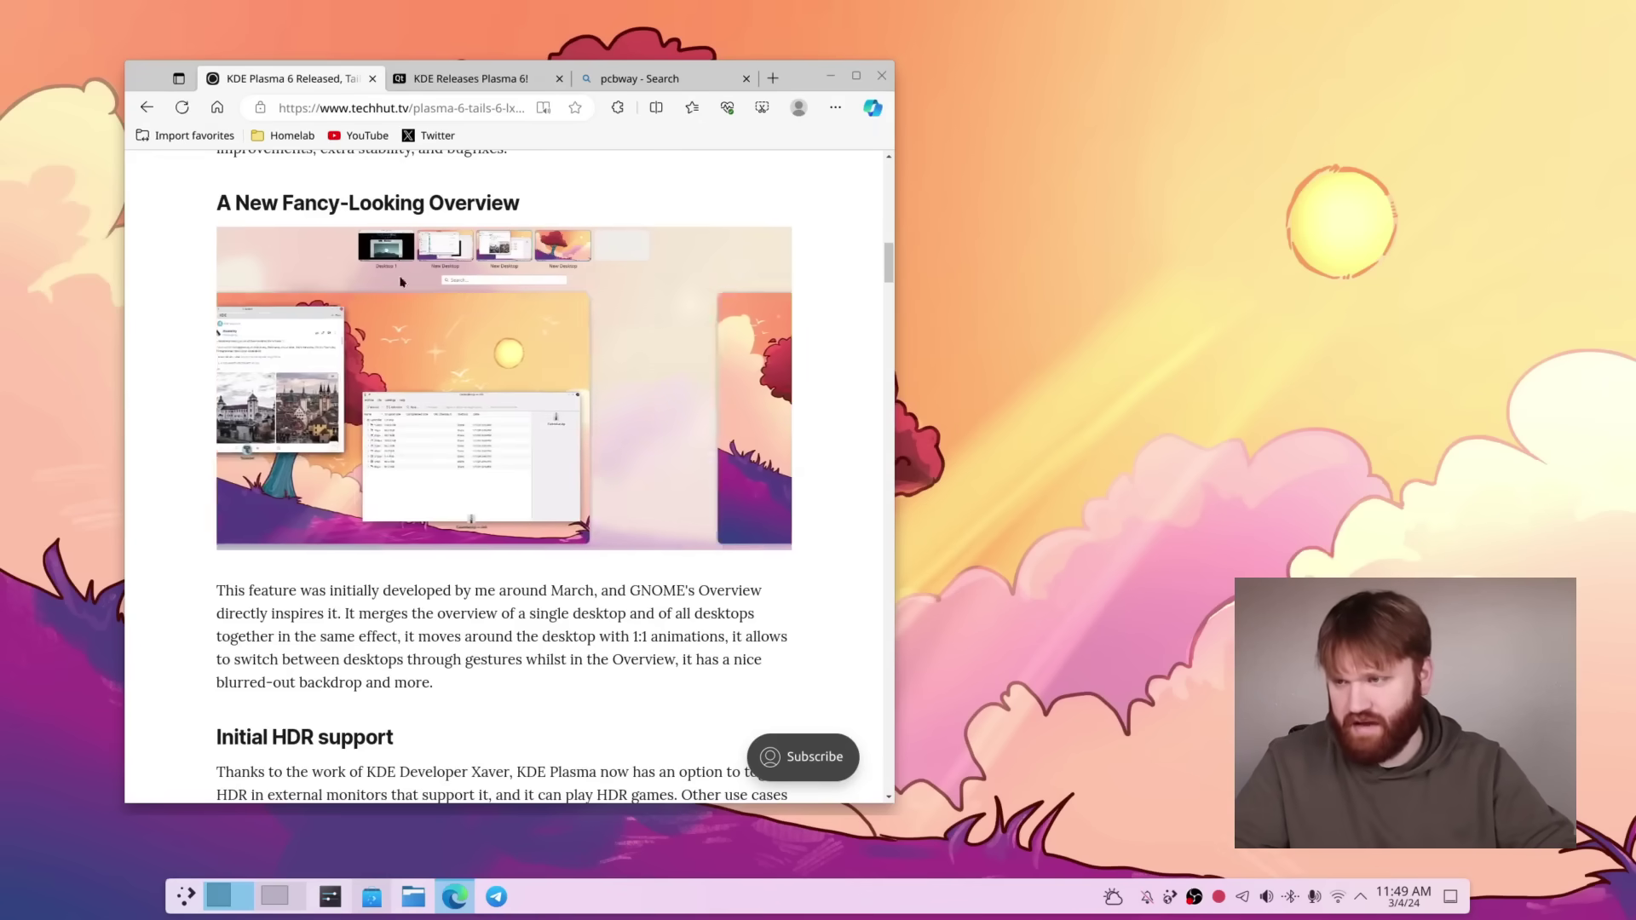
{"action": "mouse_move", "coordinate": [2, 4]}
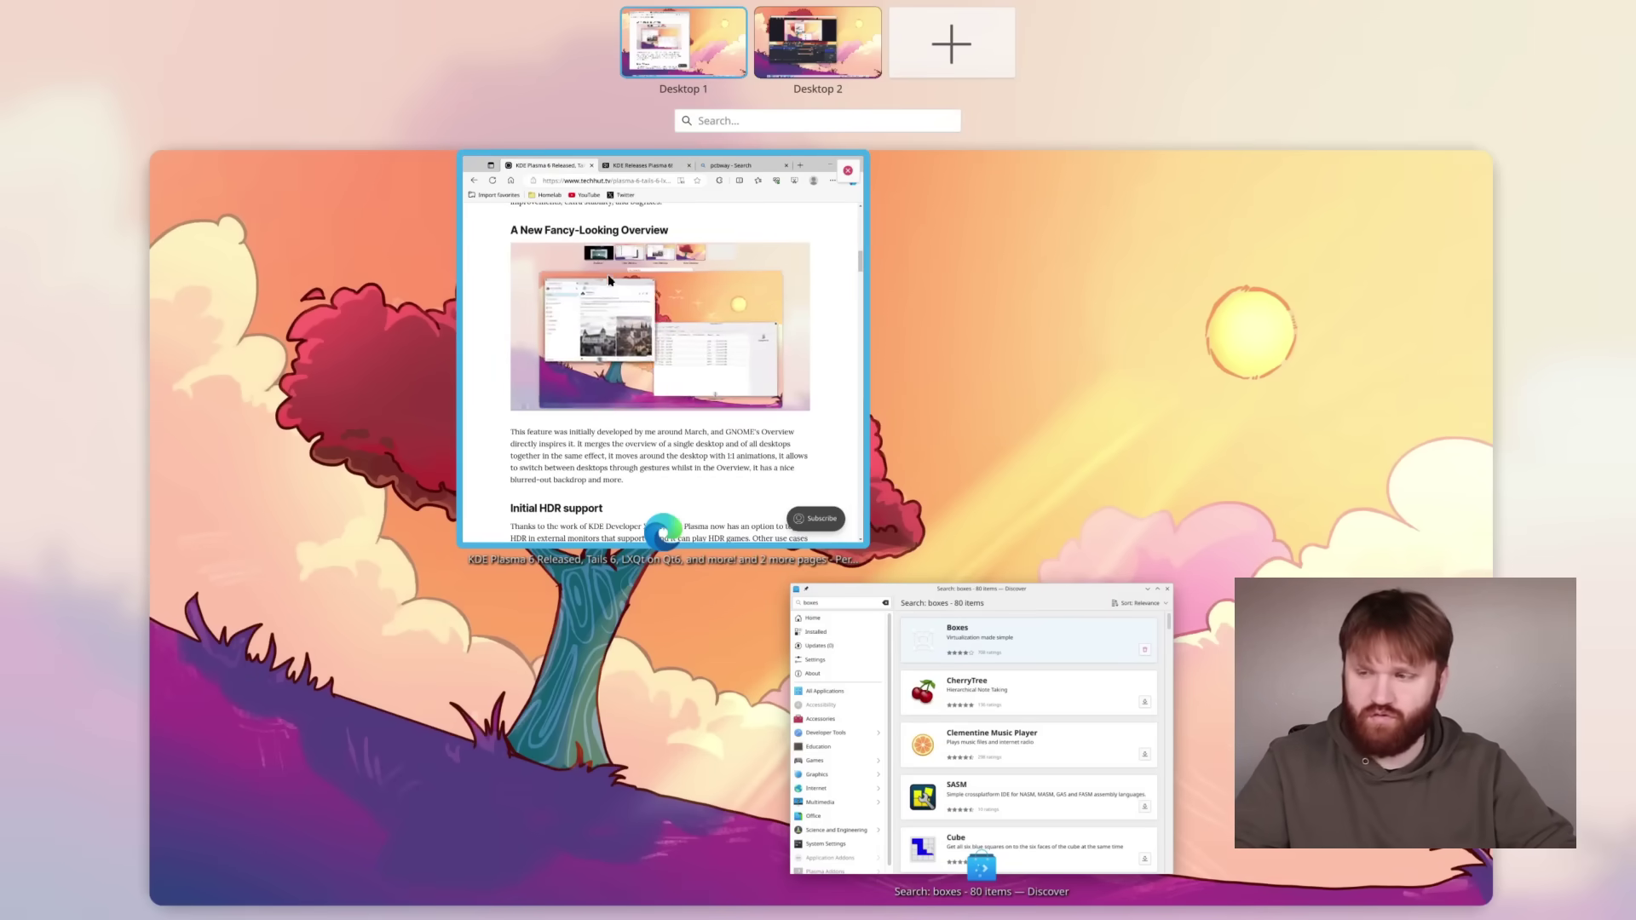
Step: Search 'overvi', filter Desktop Effects for 'over', and open the Overview effect's configuration
{"action": "left_click", "coordinate": [609, 281]}
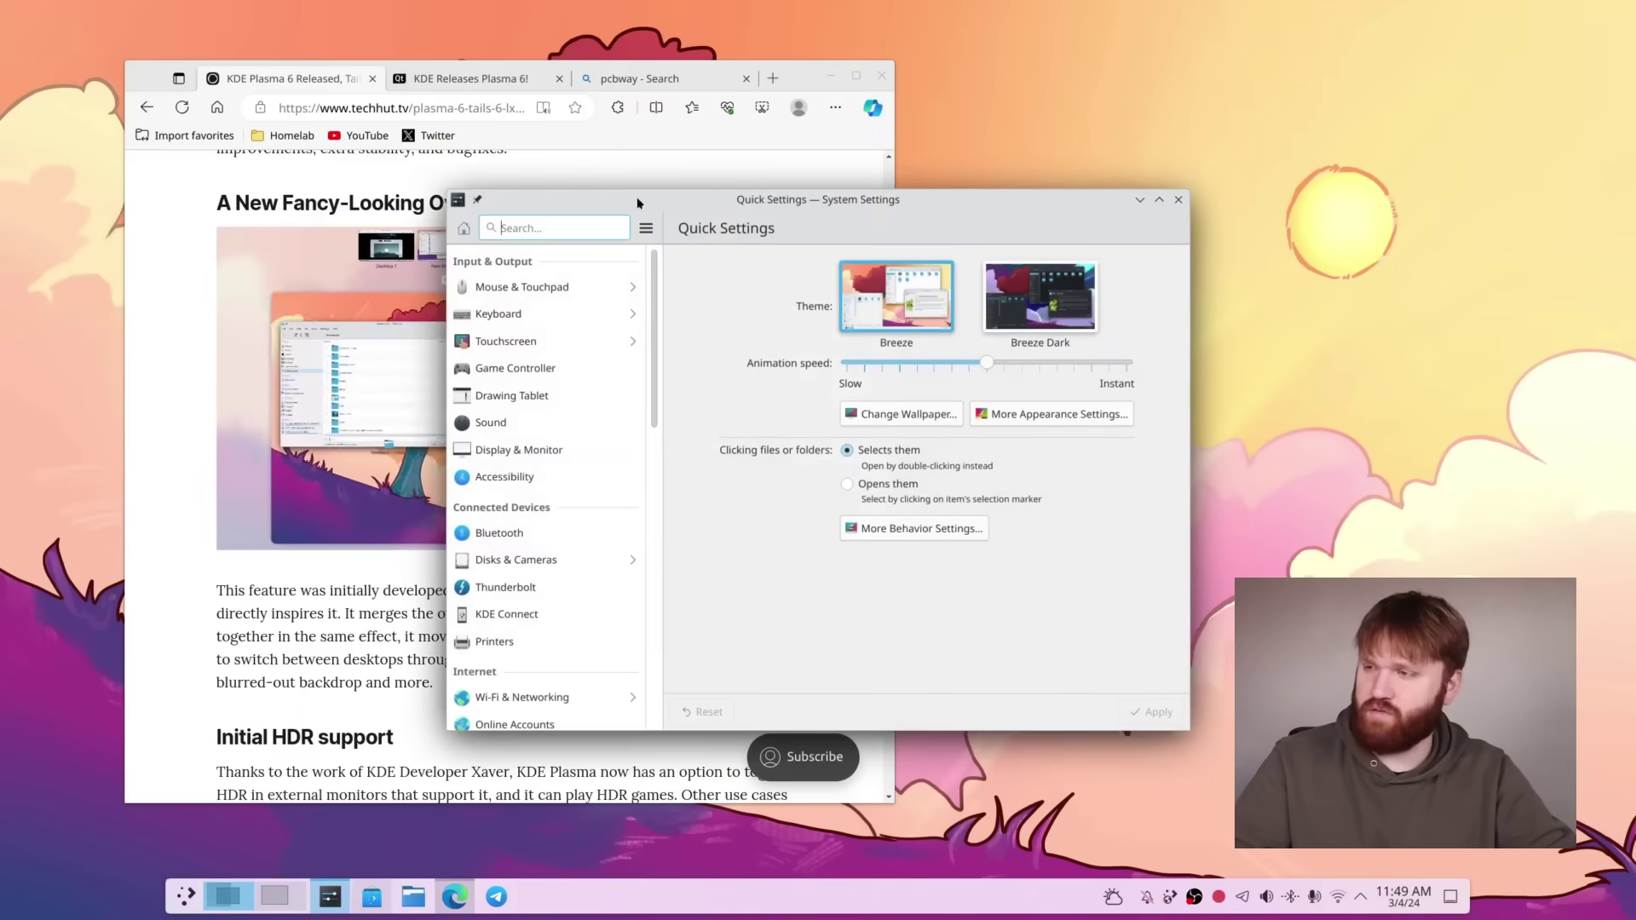
{"action": "type", "text": "over"}
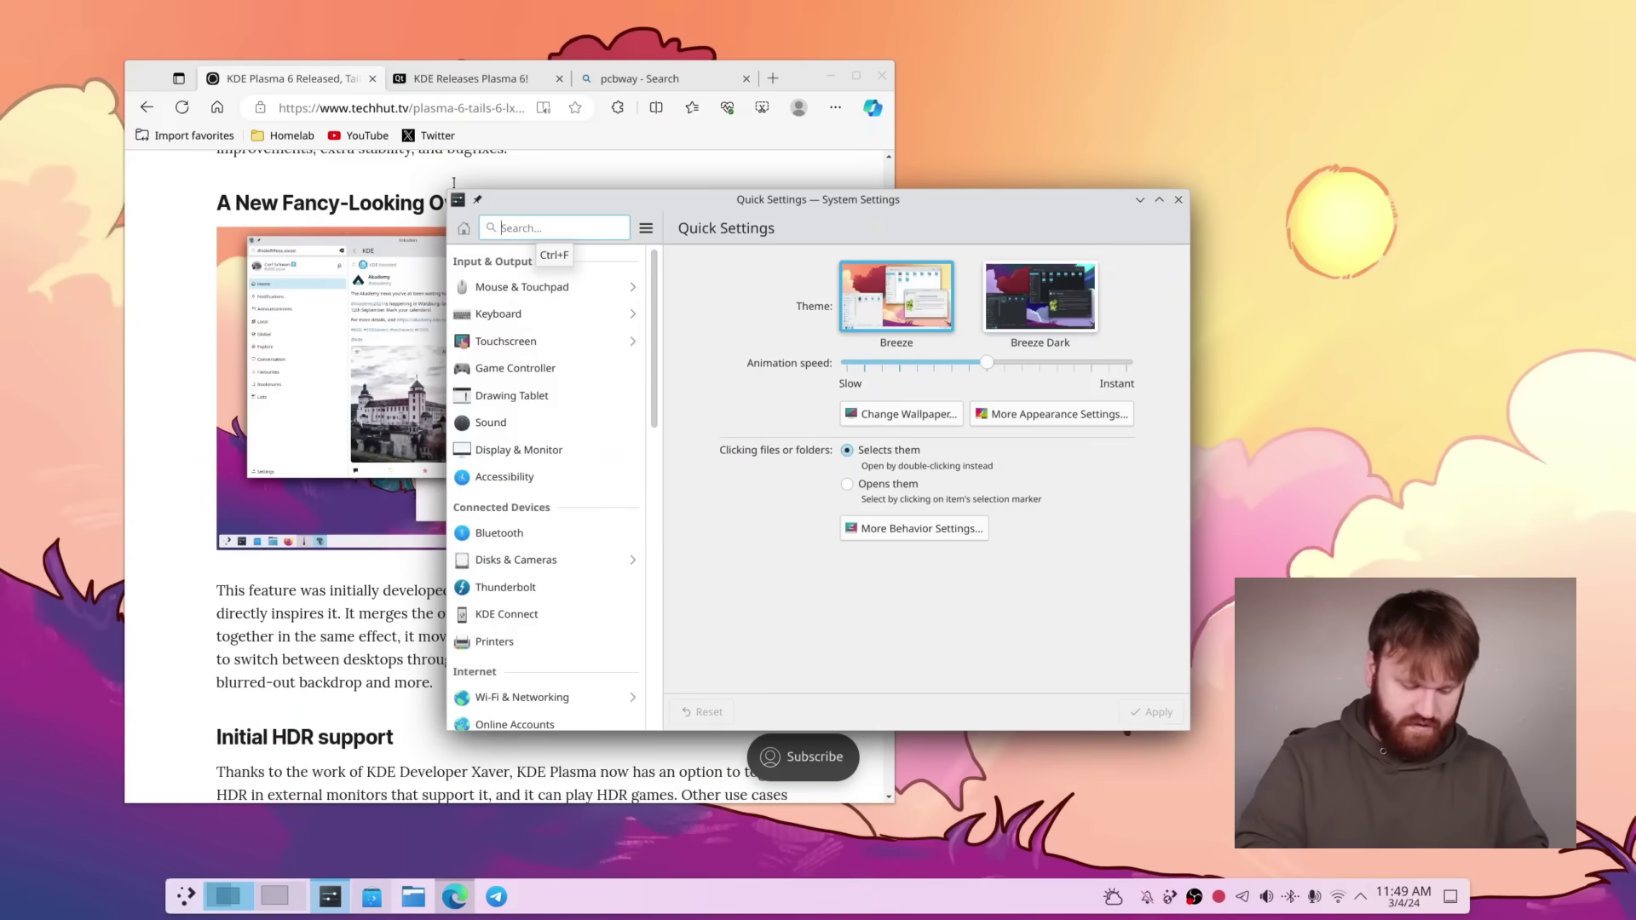
{"action": "type", "text": "vi"}
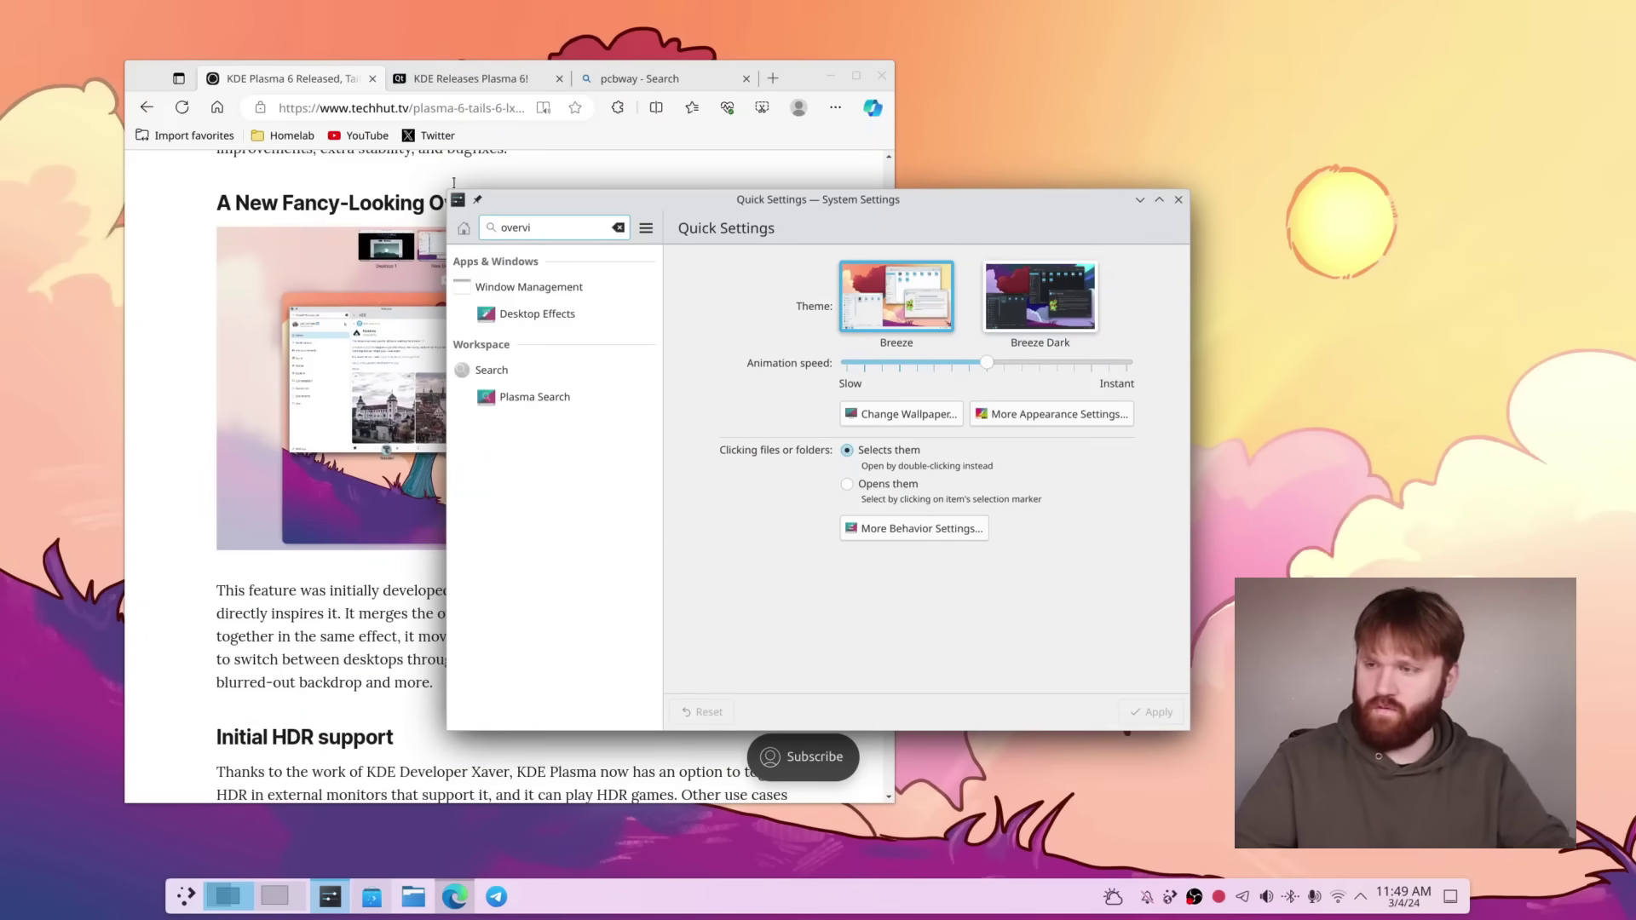
{"action": "left_click", "coordinate": [535, 313]}
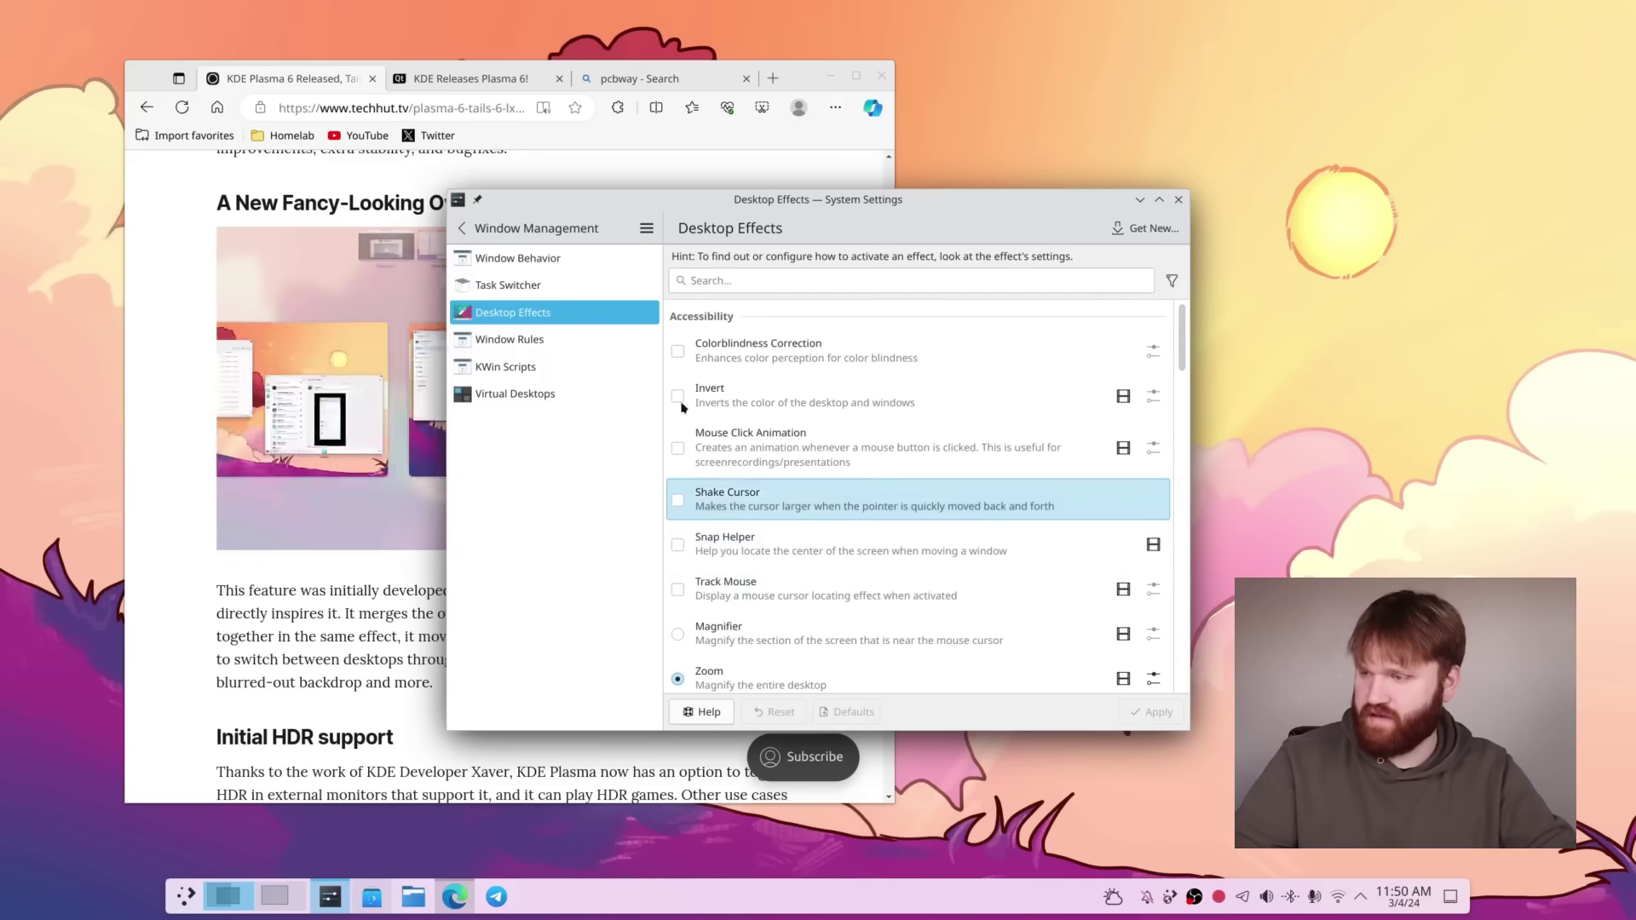
{"action": "left_click", "coordinate": [937, 282]}
{"action": "type", "text": "over"}
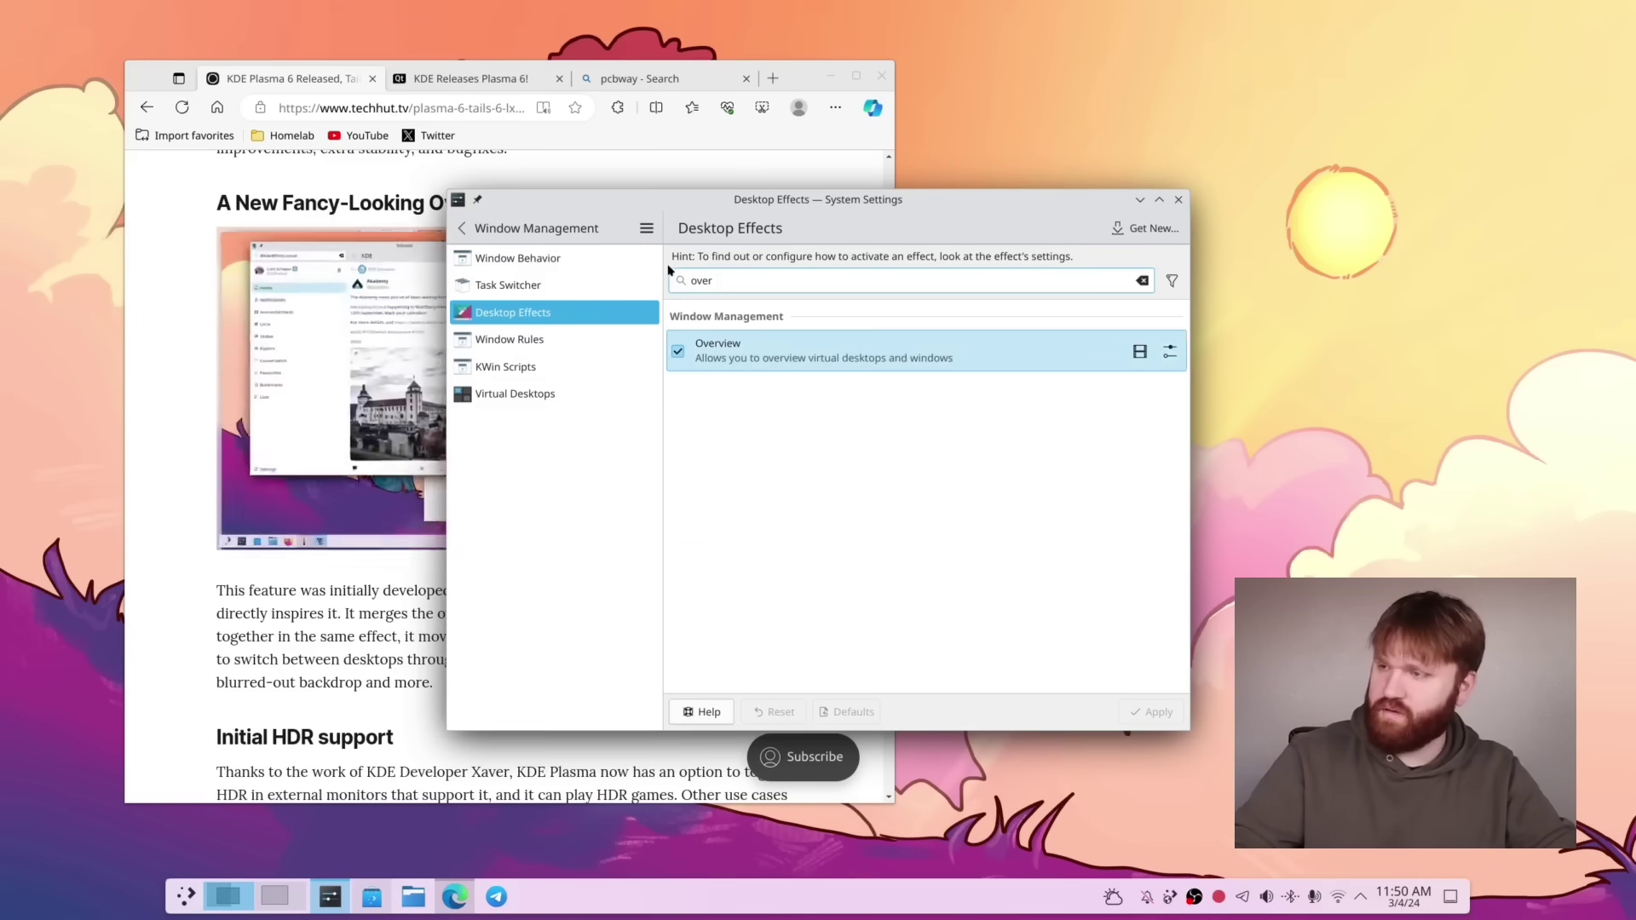
{"action": "left_click", "coordinate": [1169, 351]}
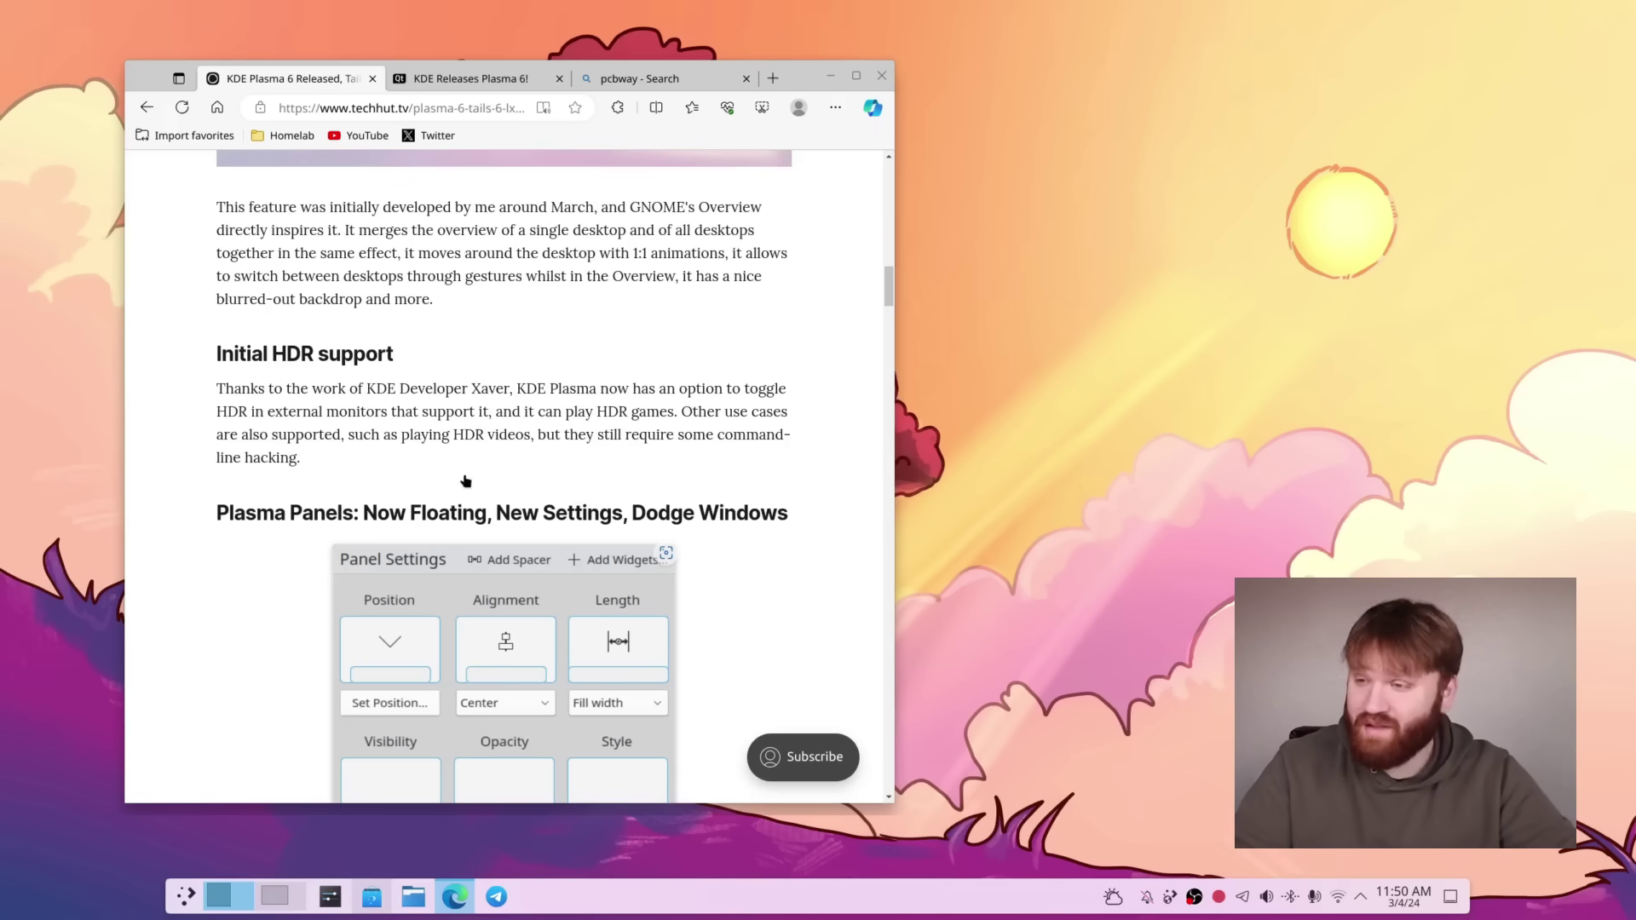
Step: Highlight and deselect part of the HDR paragraph, then scroll to the A Breeze Redesign section
{"action": "left_click_drag", "start_coordinate": [174, 328], "coordinate": [424, 350]}
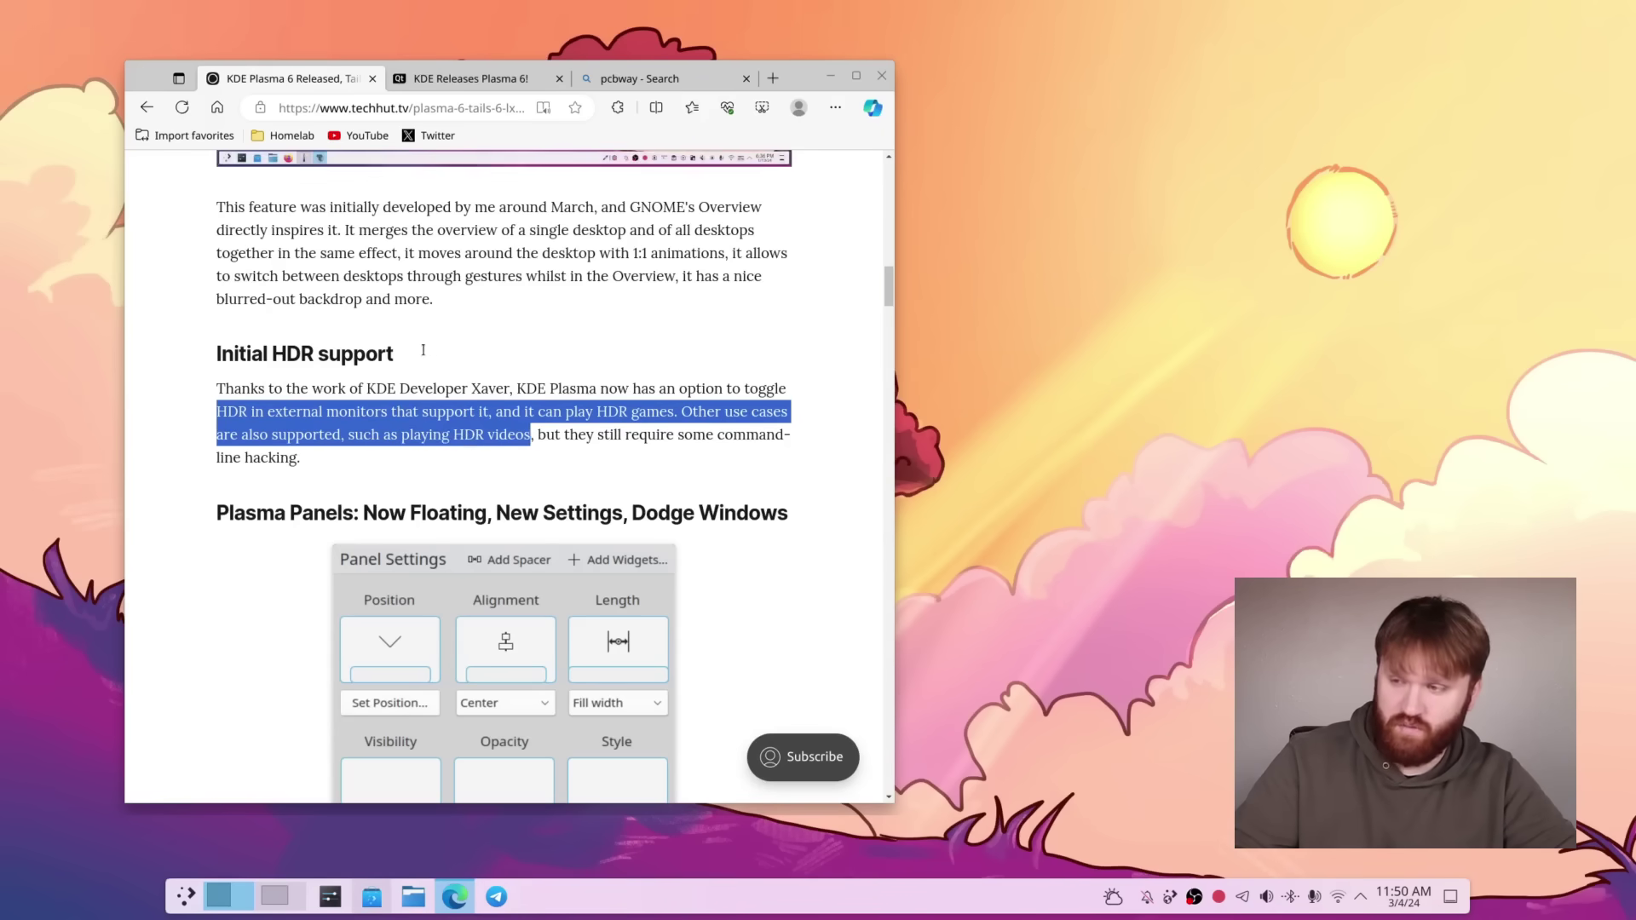
{"action": "left_click", "coordinate": [506, 345]}
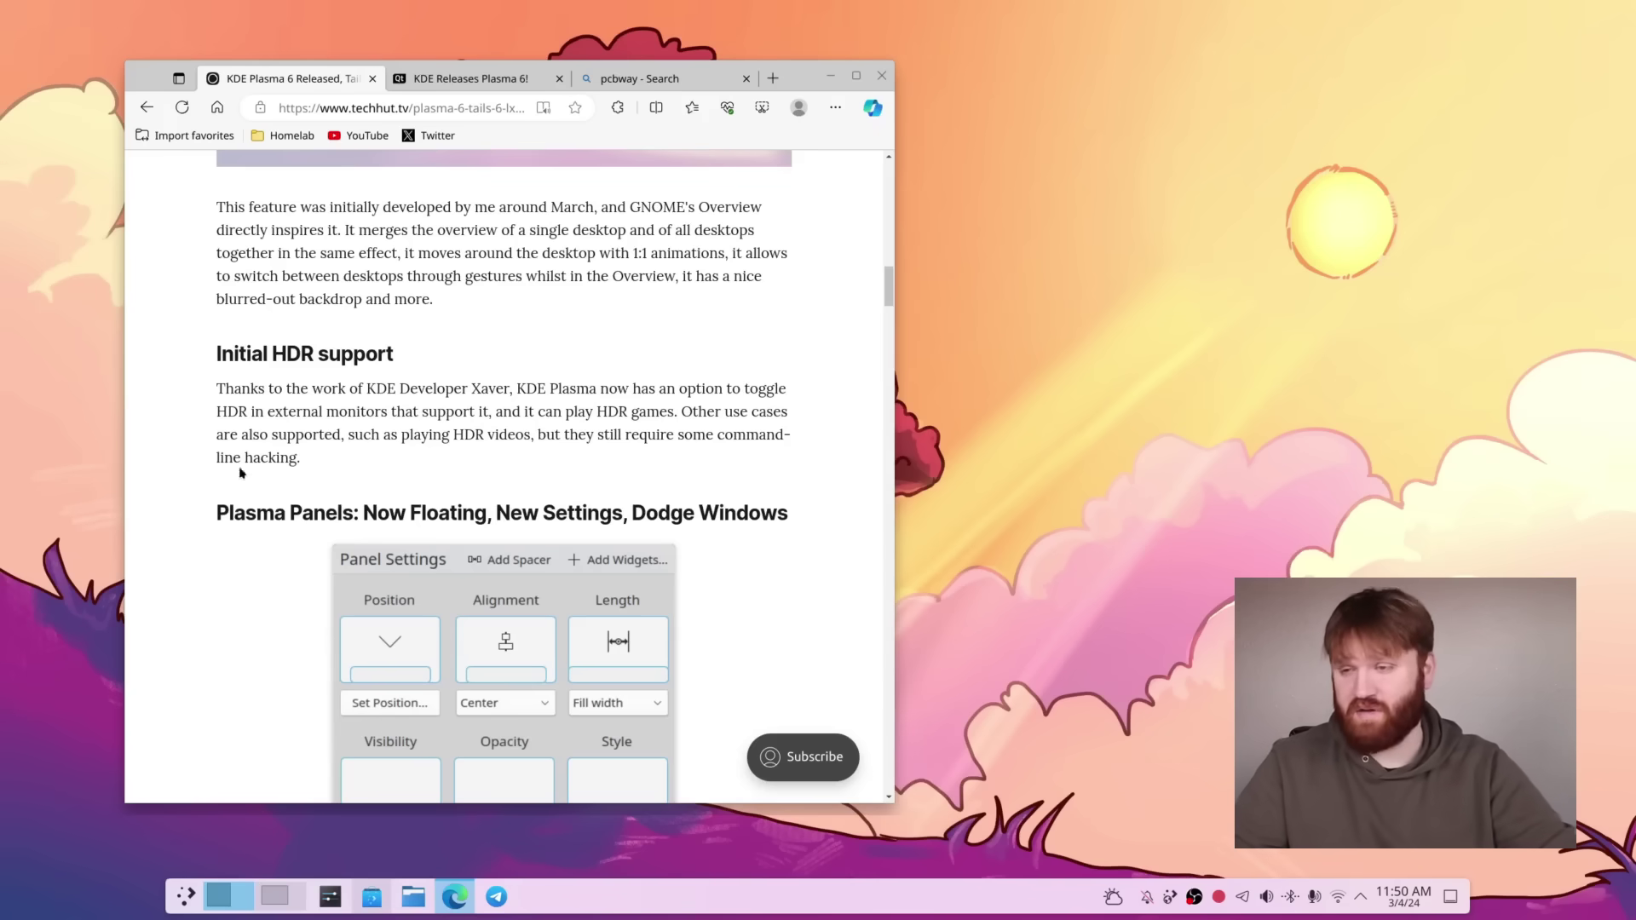
{"action": "scroll", "coordinate": [331, 304], "scroll_direction": "down", "scroll_amount": 5}
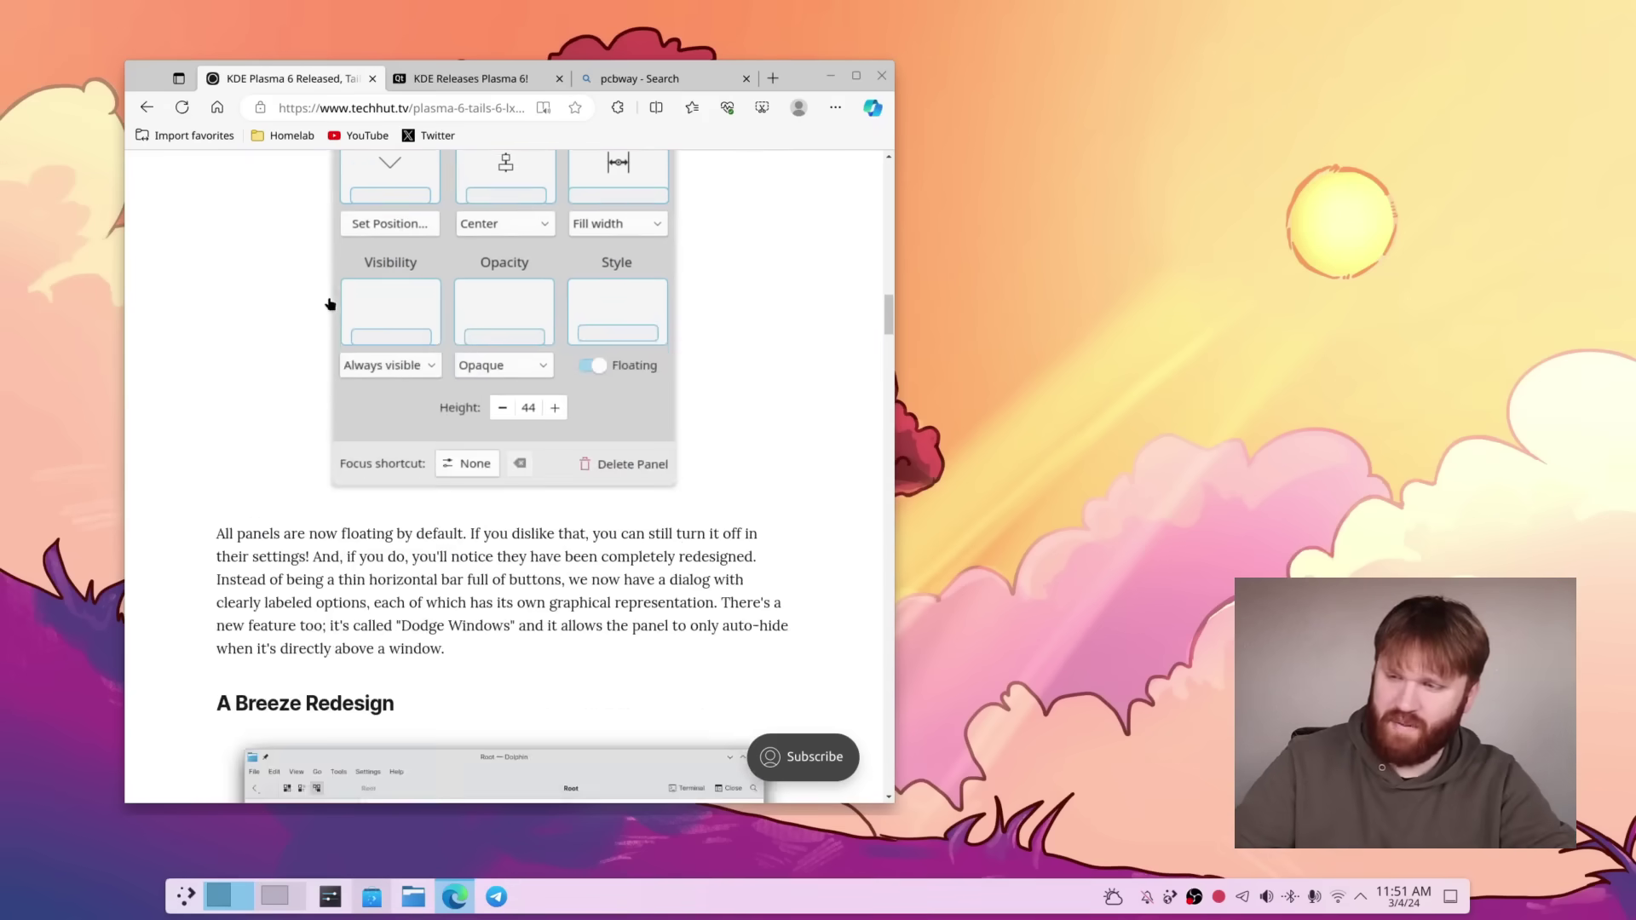
{"action": "scroll", "coordinate": [366, 296], "scroll_direction": "down", "scroll_amount": 2}
{"action": "scroll", "coordinate": [379, 292], "scroll_direction": "up", "scroll_amount": 3}
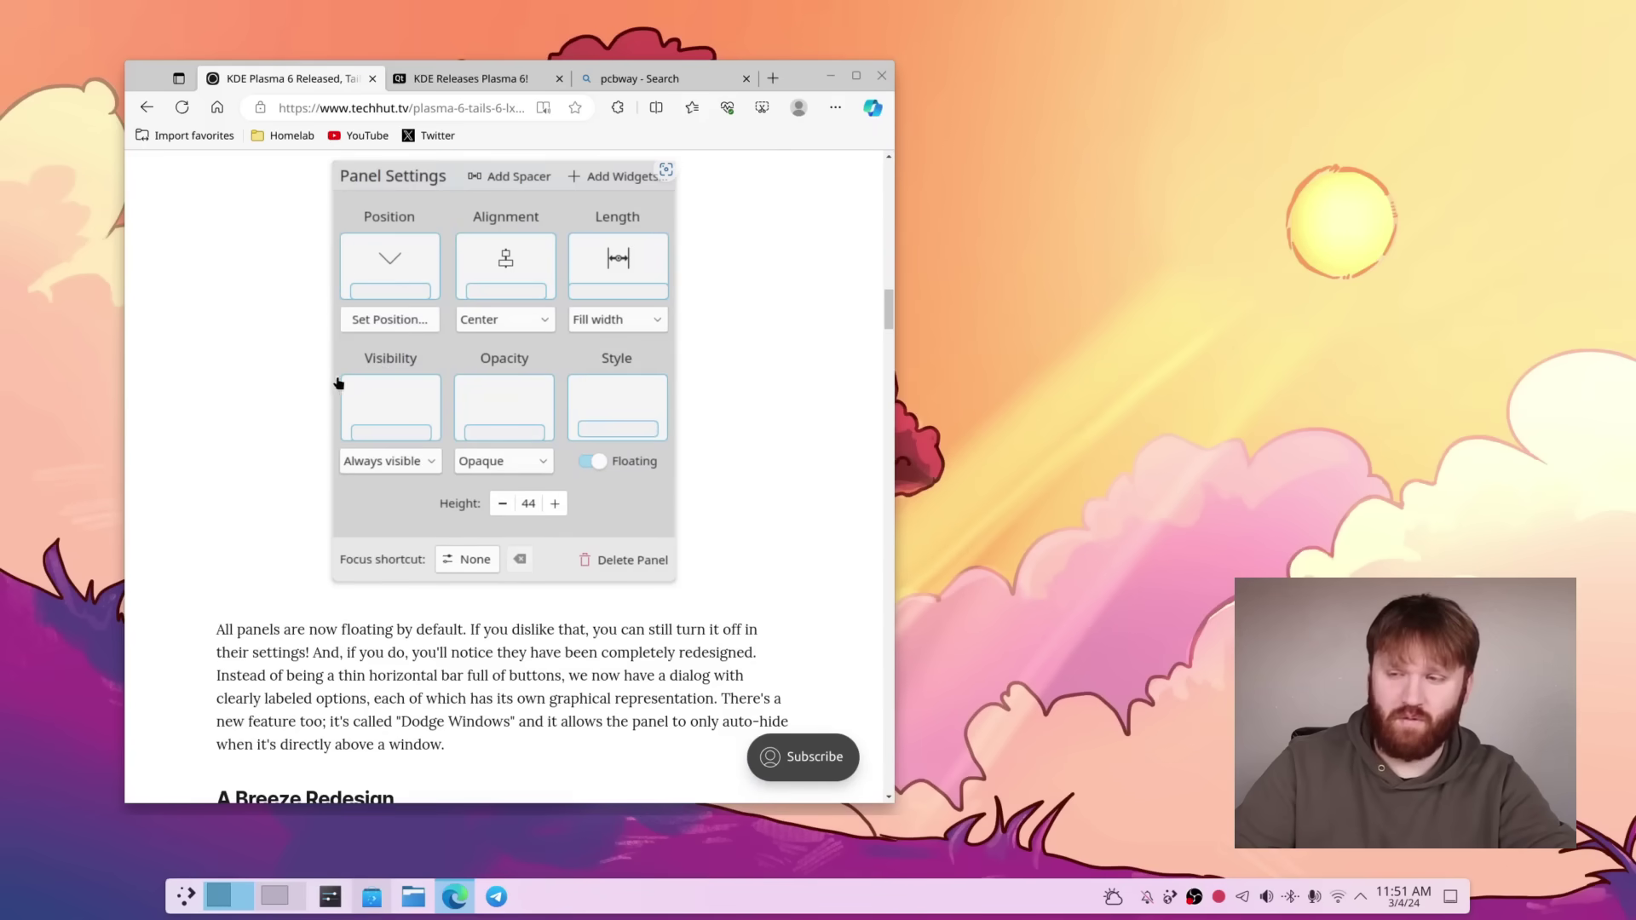
{"action": "scroll", "coordinate": [339, 384], "scroll_direction": "down", "scroll_amount": 5}
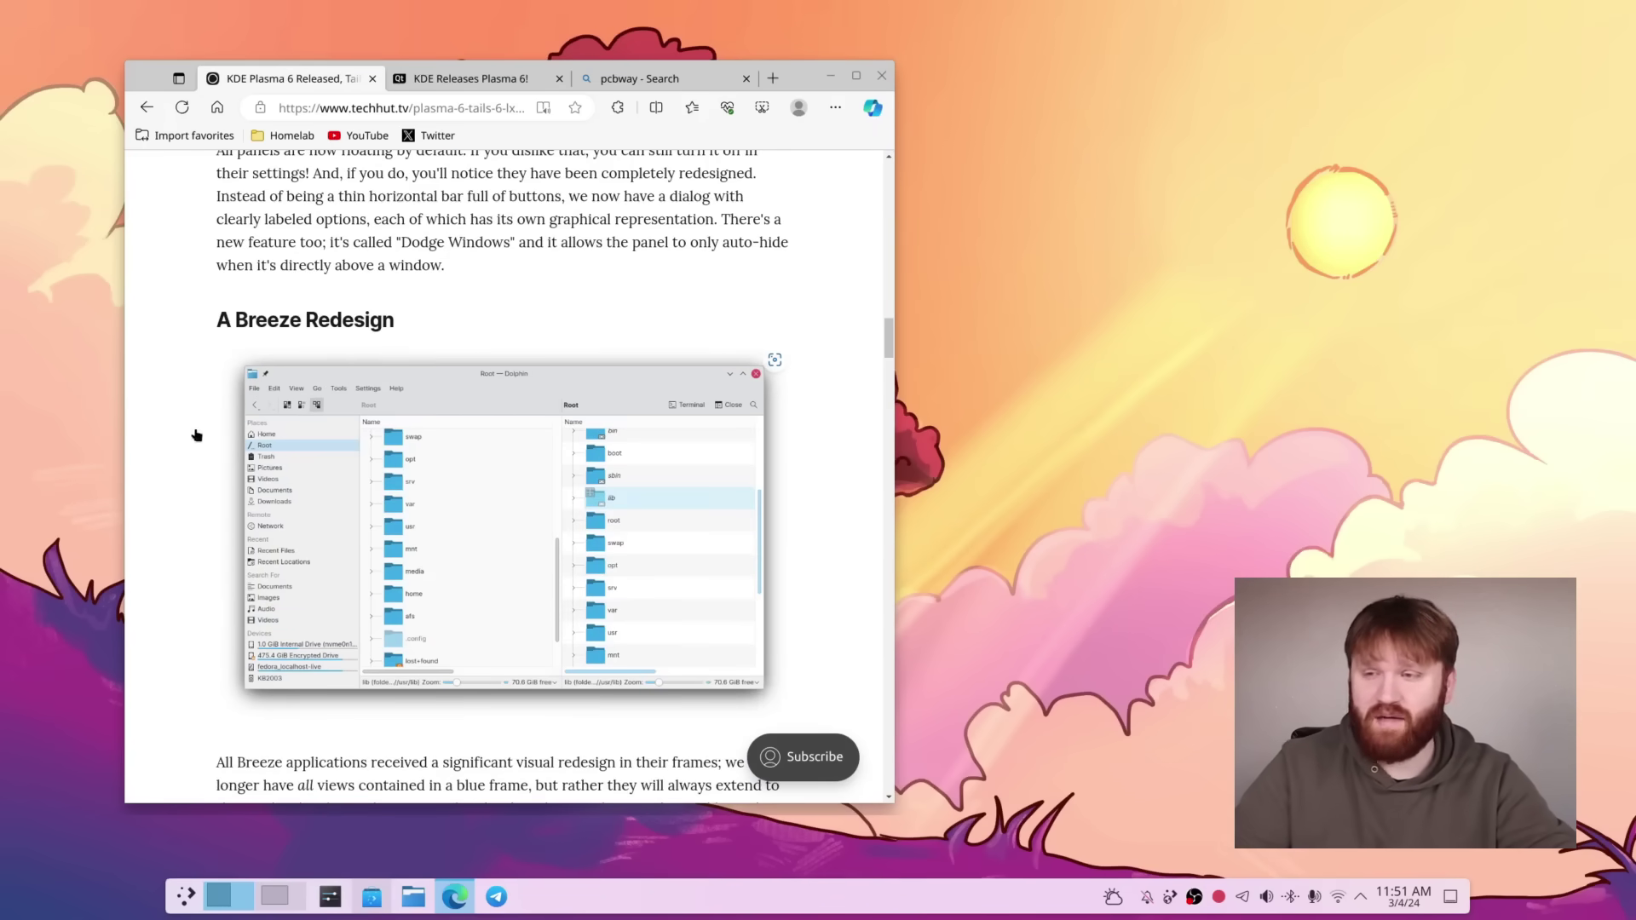
{"action": "scroll", "coordinate": [243, 436], "scroll_direction": "down", "scroll_amount": 1}
{"action": "key", "text": "super+e"}
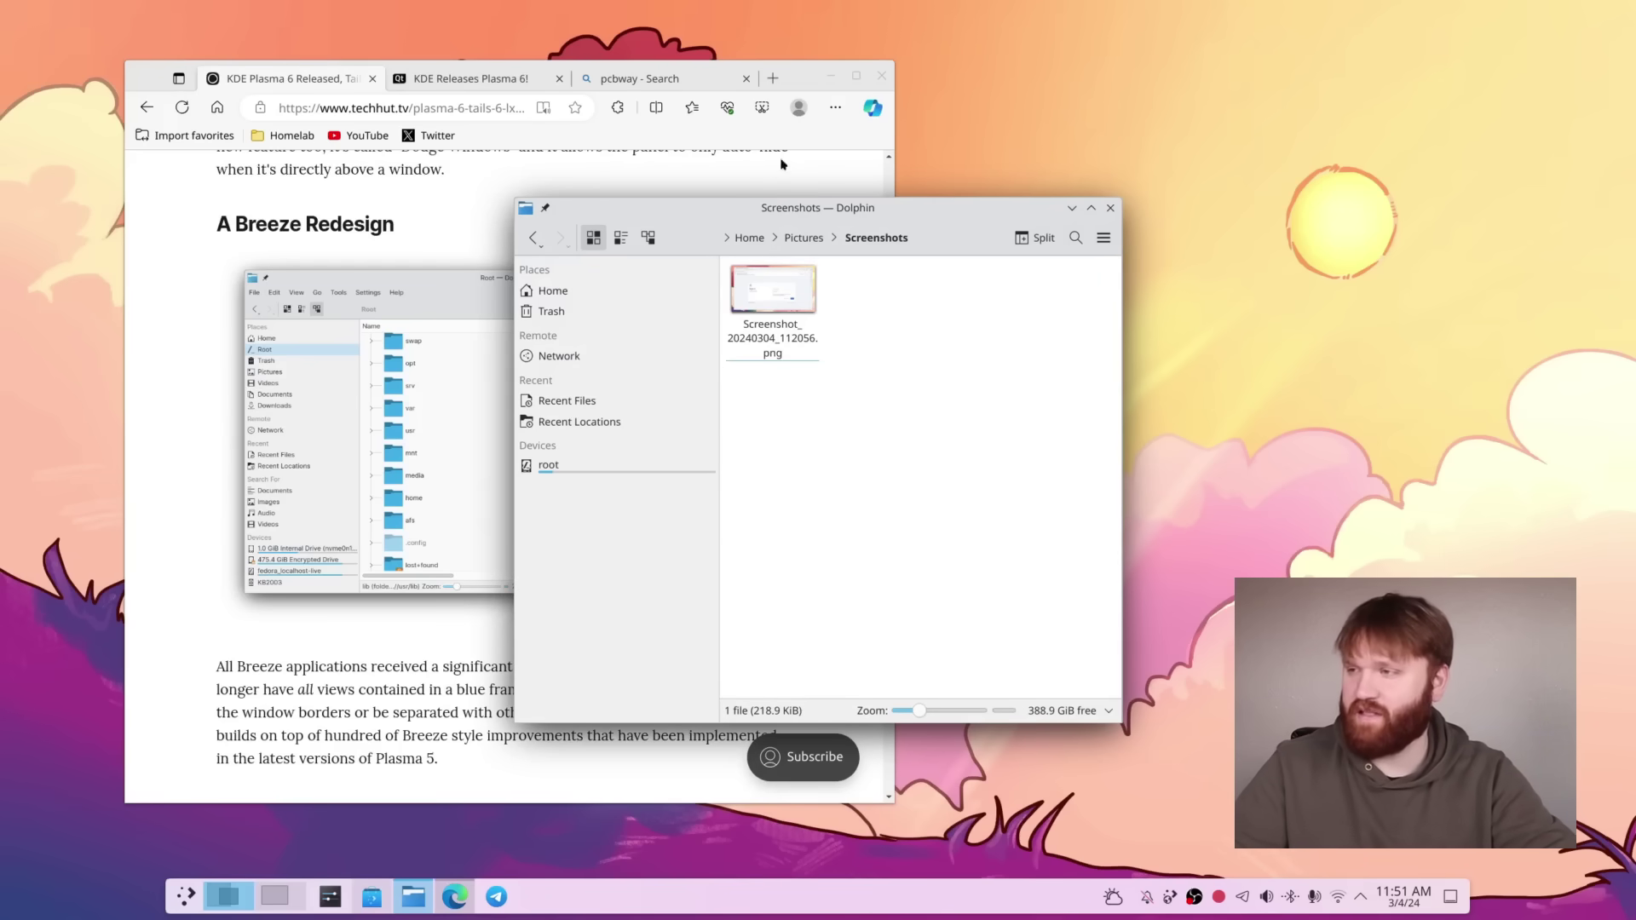
{"action": "key", "text": "alt+F7"}
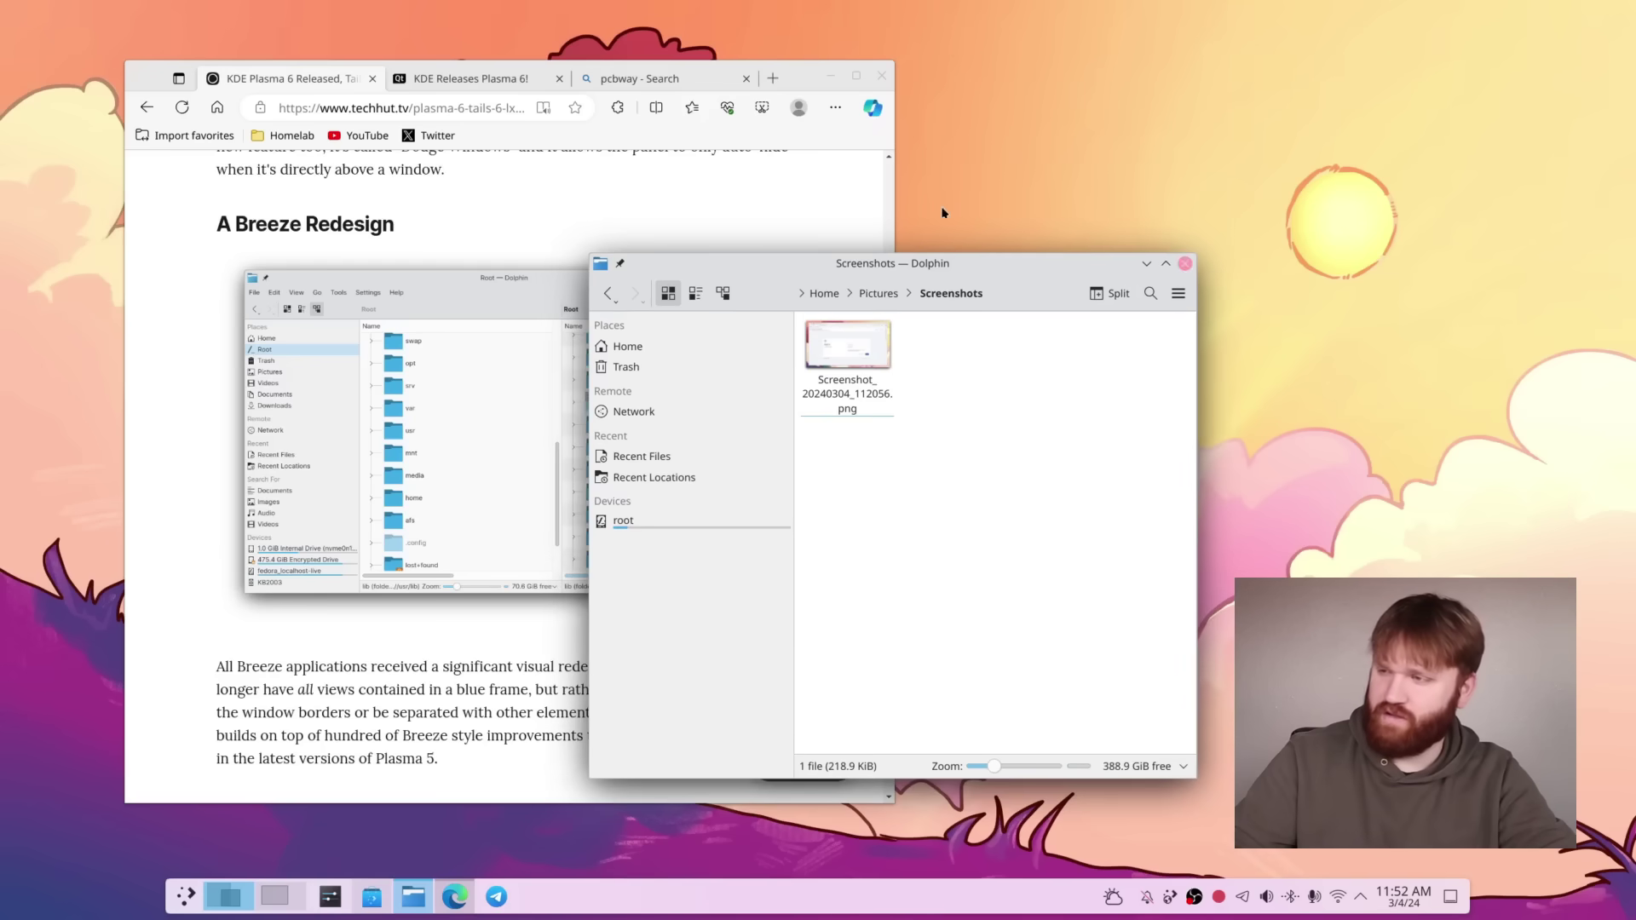
{"action": "key", "text": "ctrl+q"}
{"action": "scroll", "coordinate": [363, 412], "scroll_direction": "down", "scroll_amount": 2}
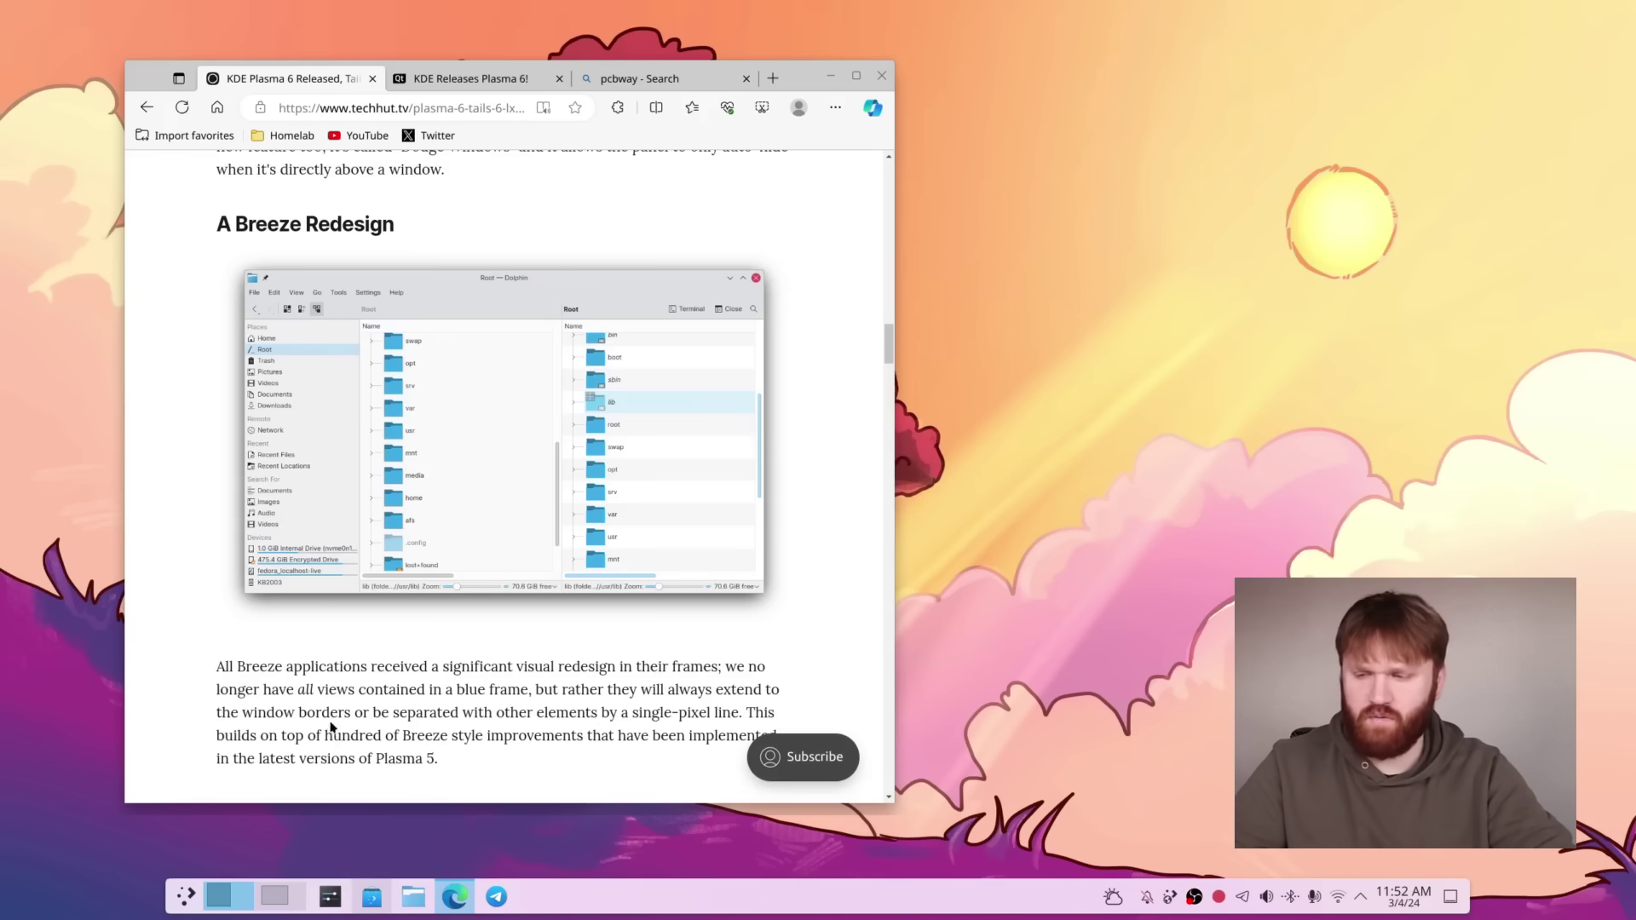
{"action": "key", "text": "alt+Tab"}
{"action": "left_click", "coordinate": [749, 237]}
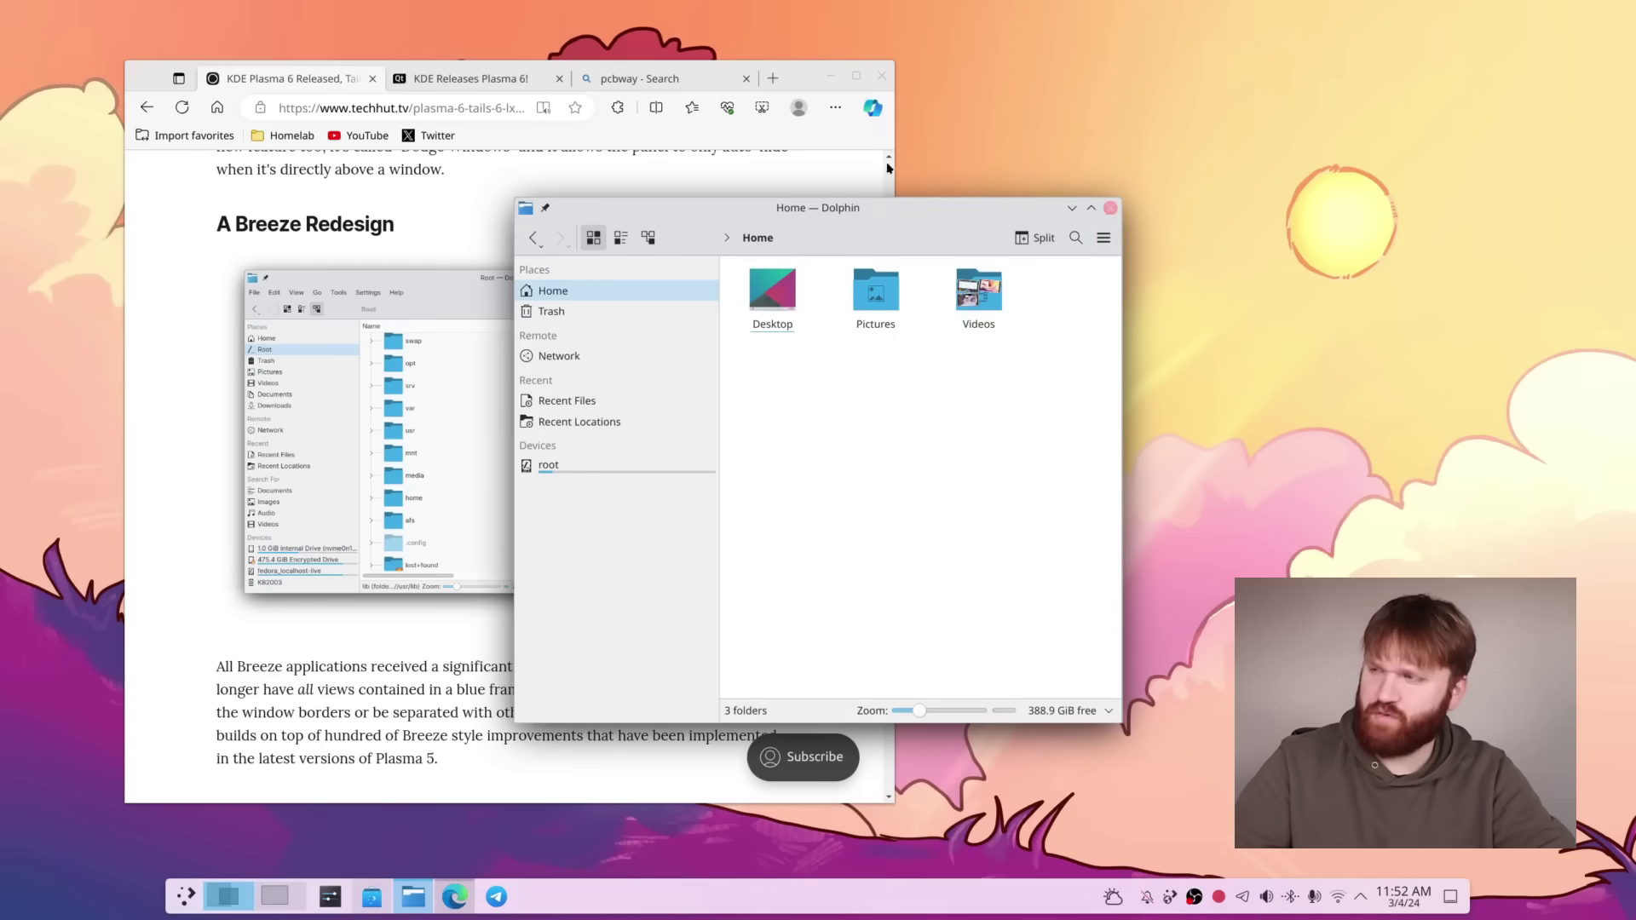
{"action": "left_click", "coordinate": [1110, 208]}
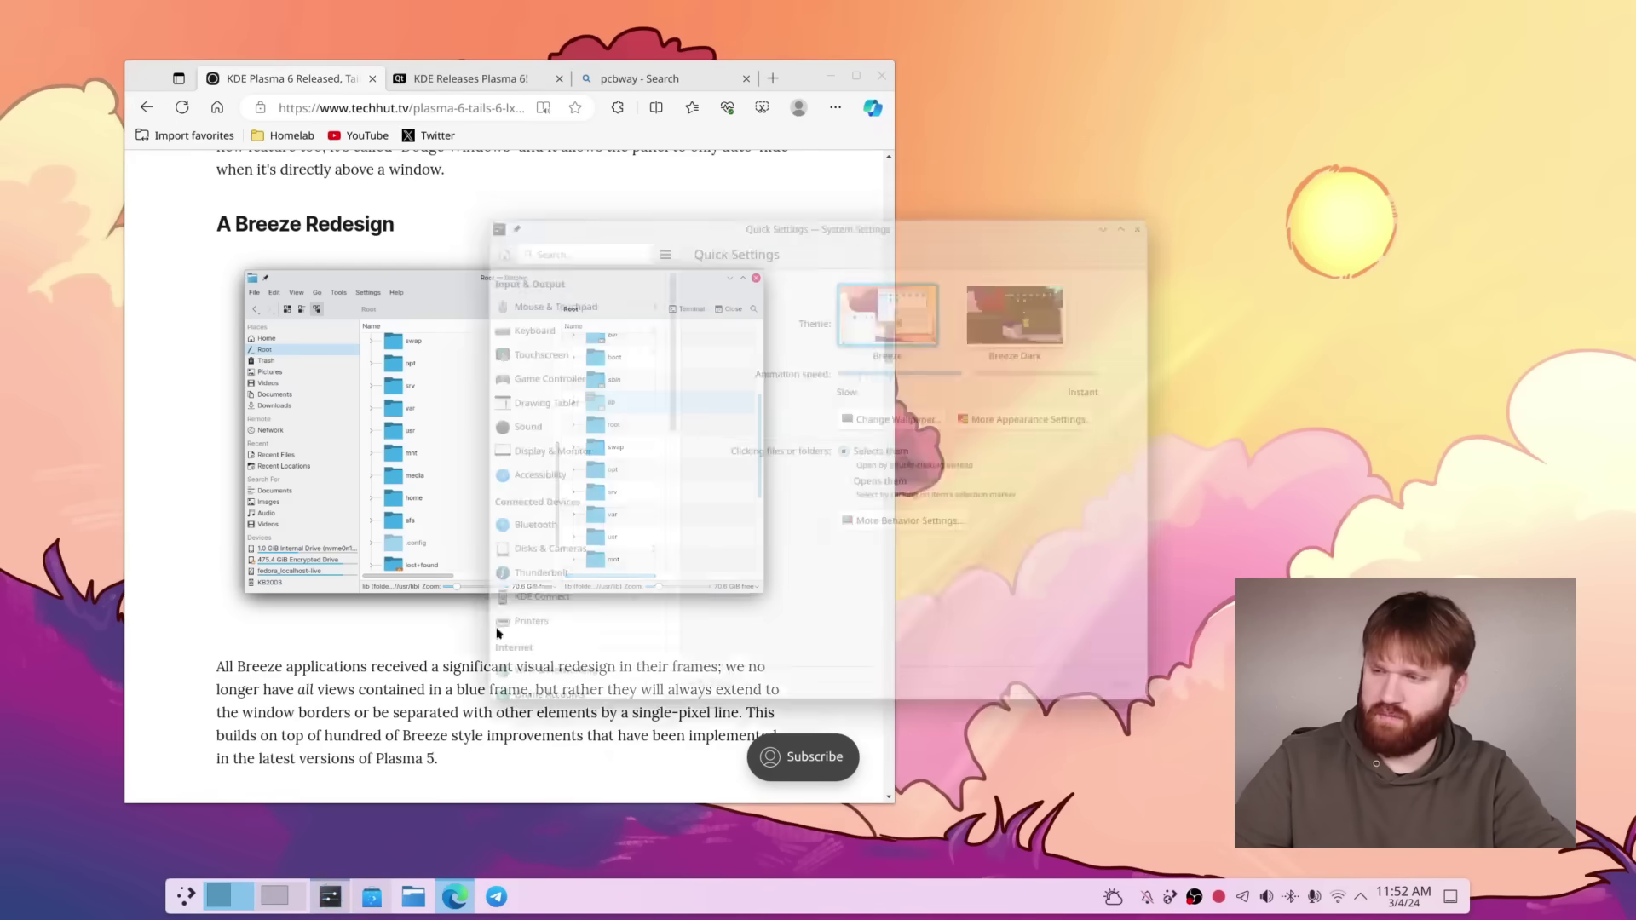
Step: View the Disks & Cameras Device Actions page, then return to the main category list and scroll it
{"action": "scroll", "coordinate": [545, 452], "scroll_direction": "down", "scroll_amount": 5}
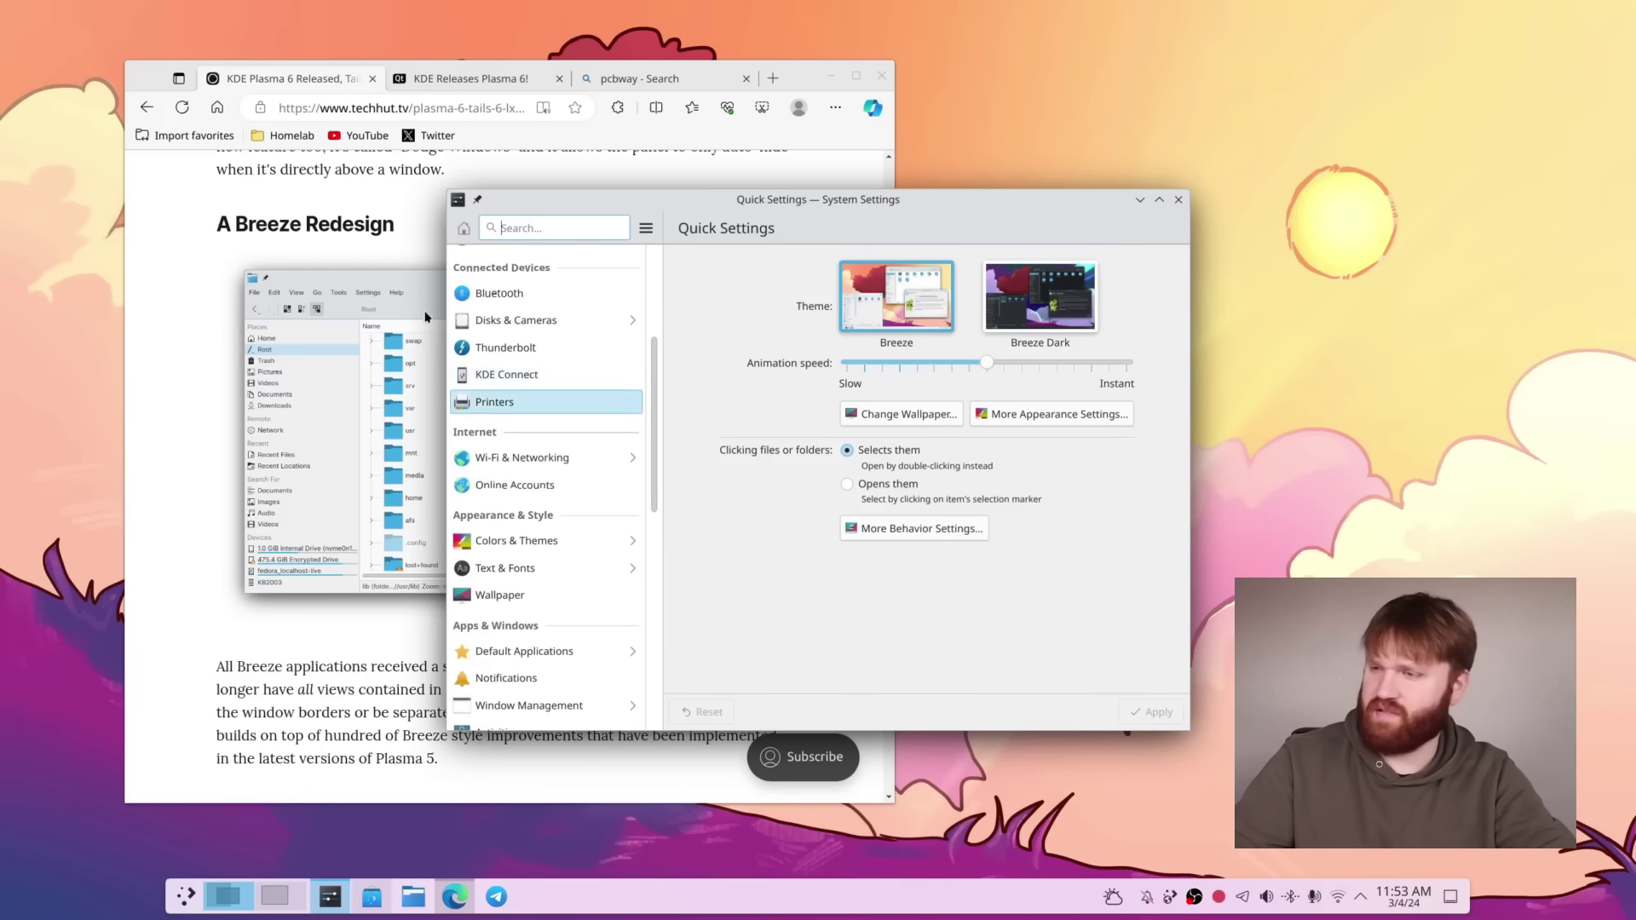
{"action": "scroll", "coordinate": [511, 367], "scroll_direction": "up", "scroll_amount": 5}
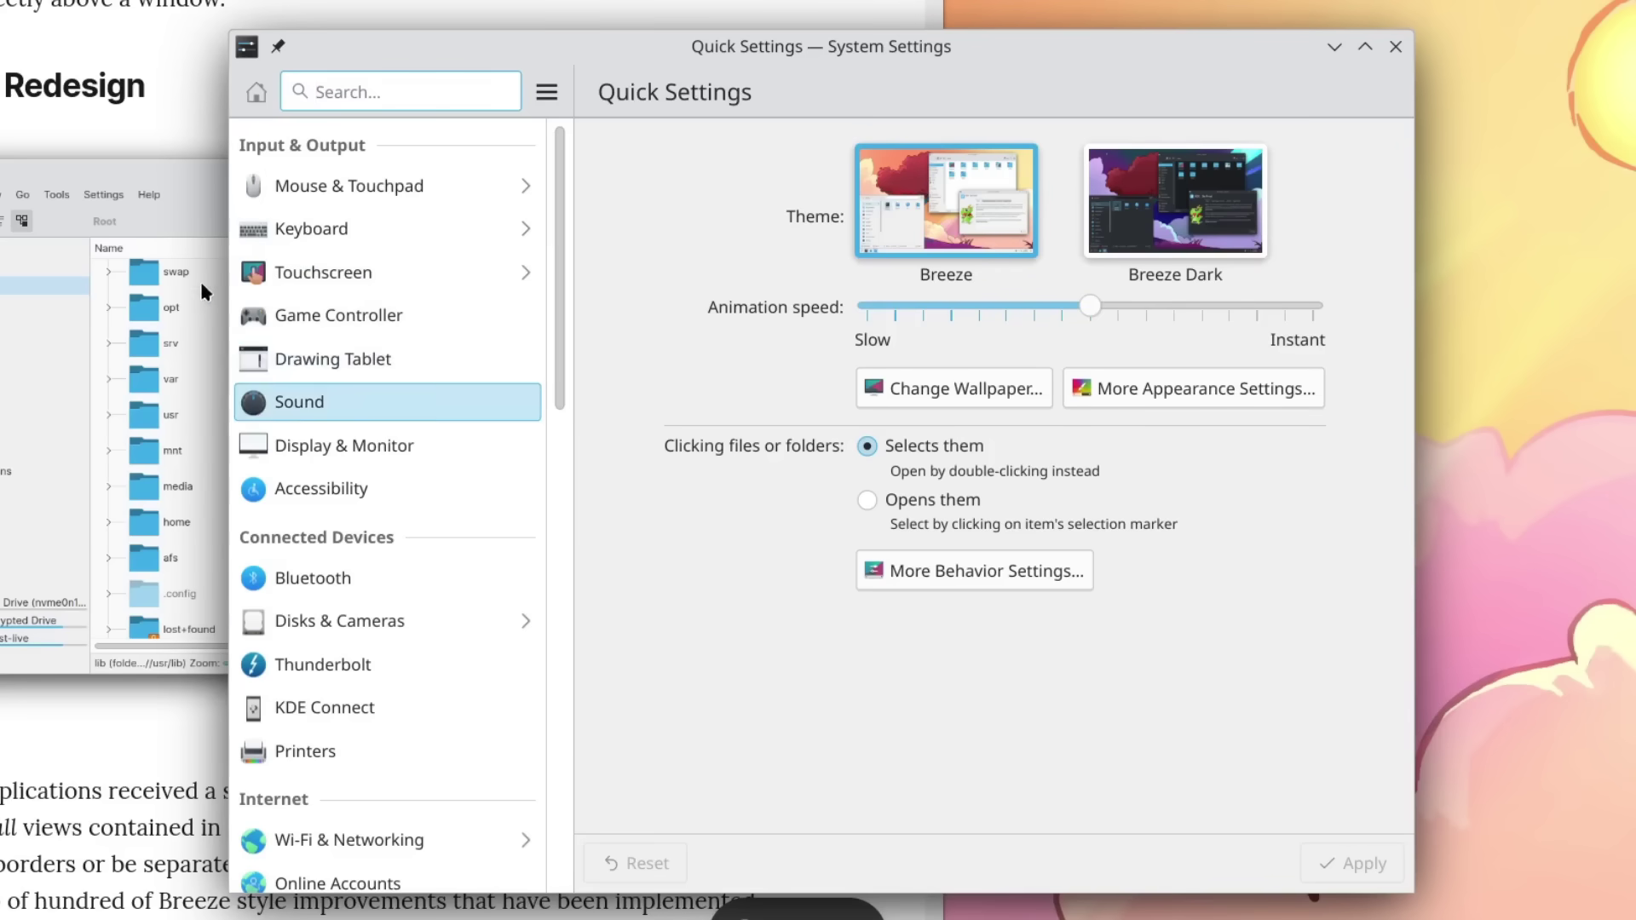
{"action": "left_click", "coordinate": [341, 620]}
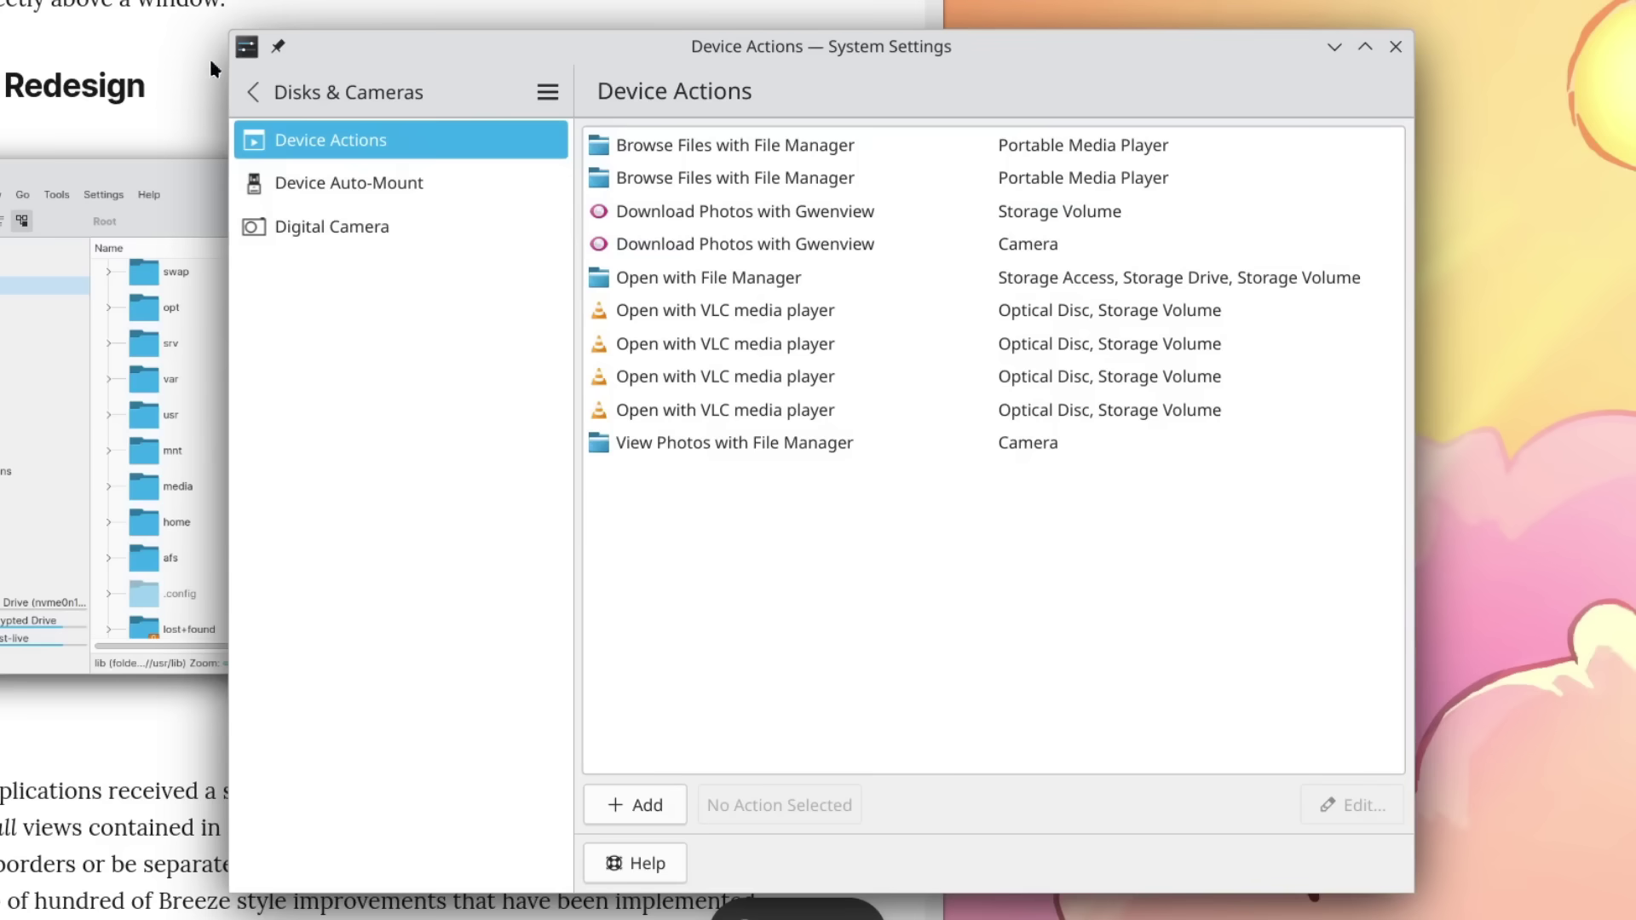
{"action": "left_click", "coordinate": [254, 92]}
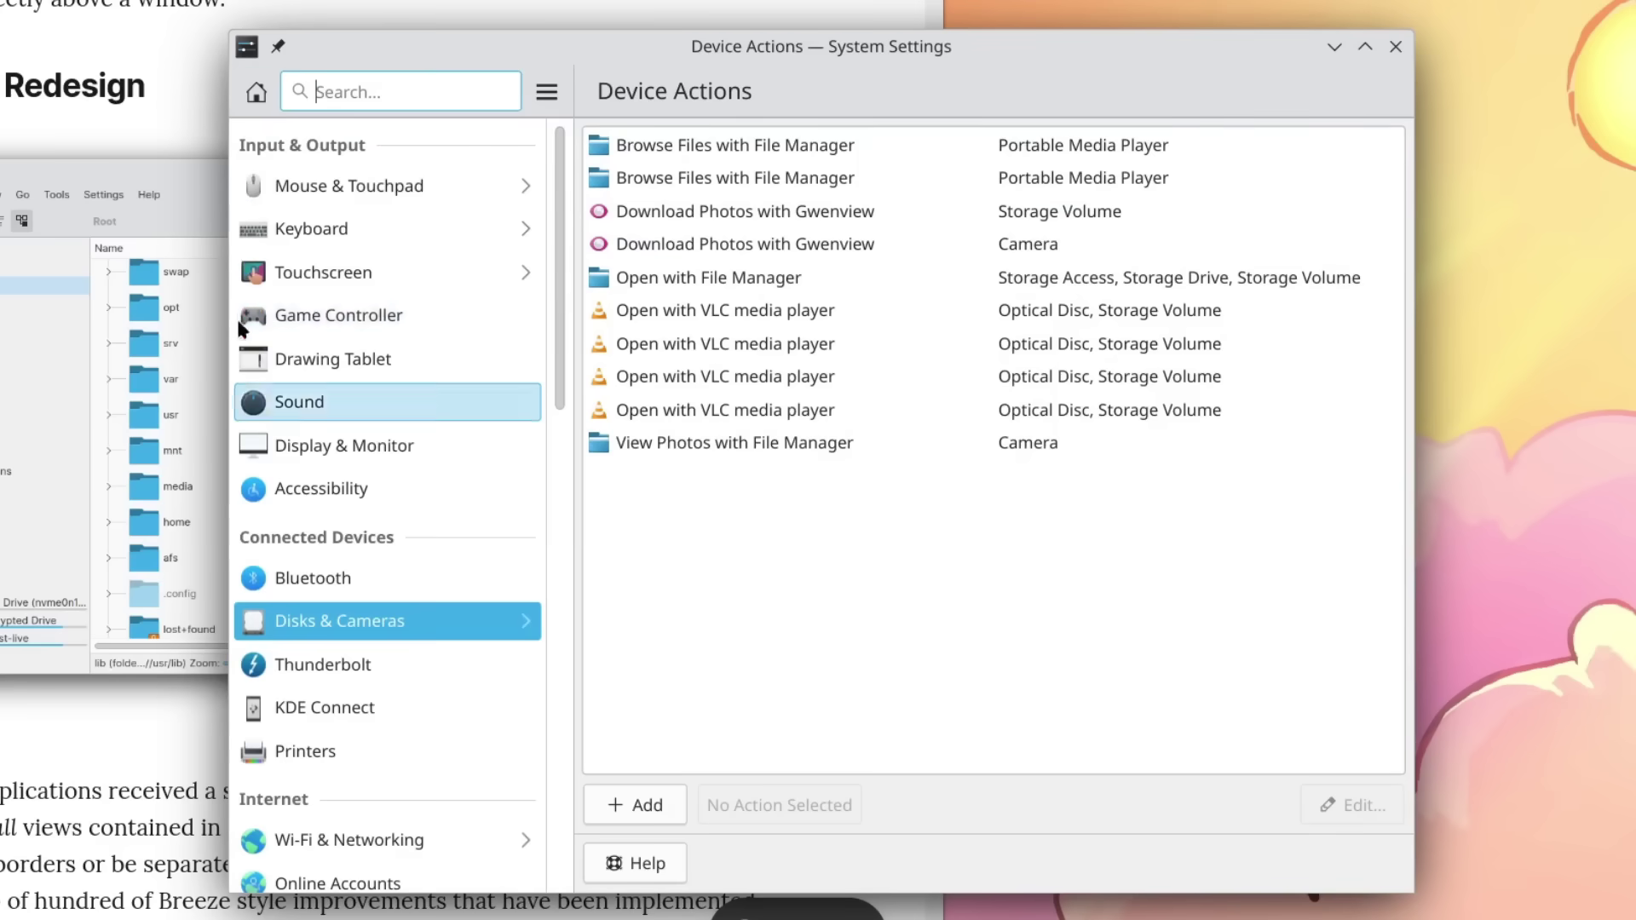
{"action": "scroll", "coordinate": [247, 392], "scroll_direction": "down", "scroll_amount": 8}
{"action": "scroll", "coordinate": [245, 390], "scroll_direction": "down", "scroll_amount": 3}
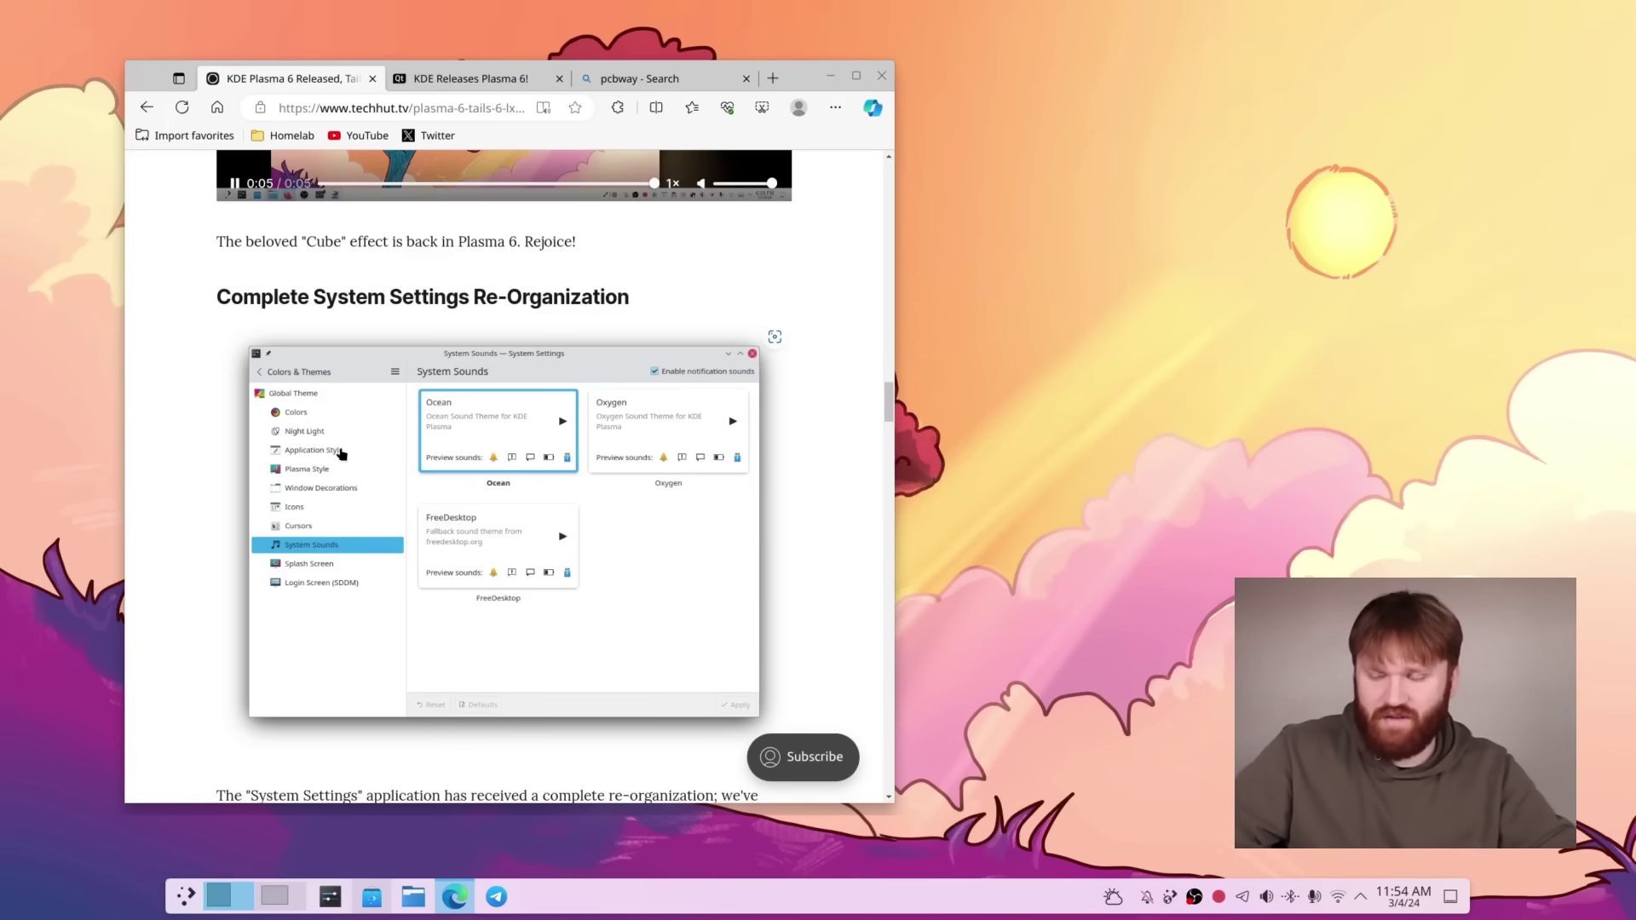
Step: Scroll the TechHut article to Complete System Settings Re-Organization and bring up System Settings on Quick Settings
{"action": "scroll", "coordinate": [379, 423], "scroll_direction": "down", "scroll_amount": 1}
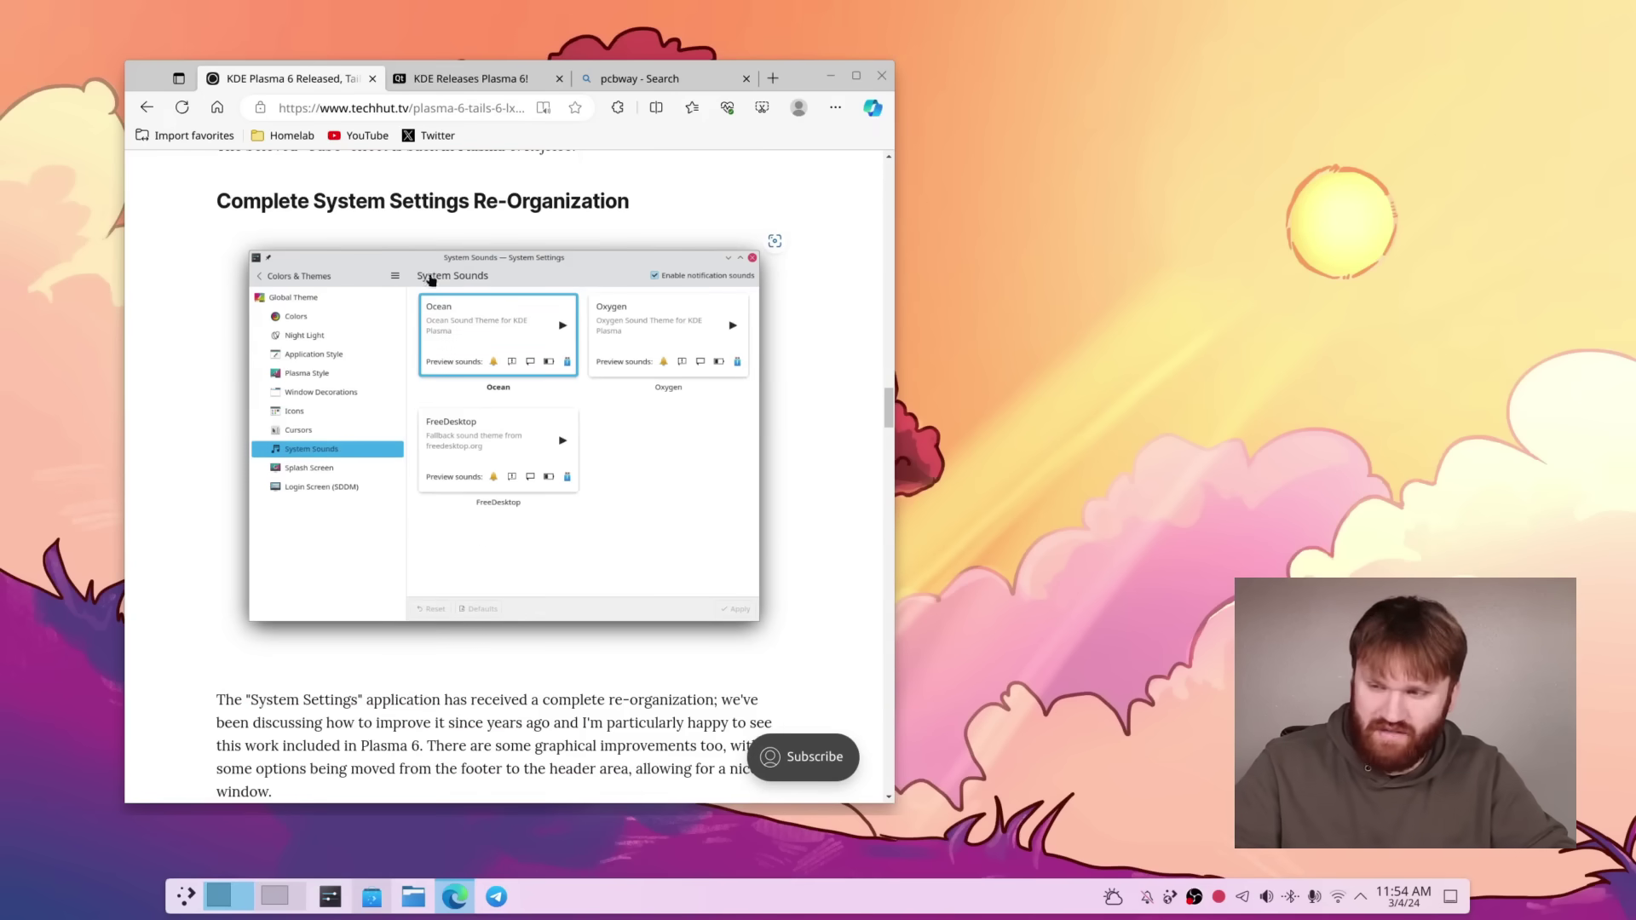
{"action": "scroll", "coordinate": [358, 381], "scroll_direction": "down", "scroll_amount": 5}
{"action": "scroll", "coordinate": [359, 382], "scroll_direction": "up", "scroll_amount": 1}
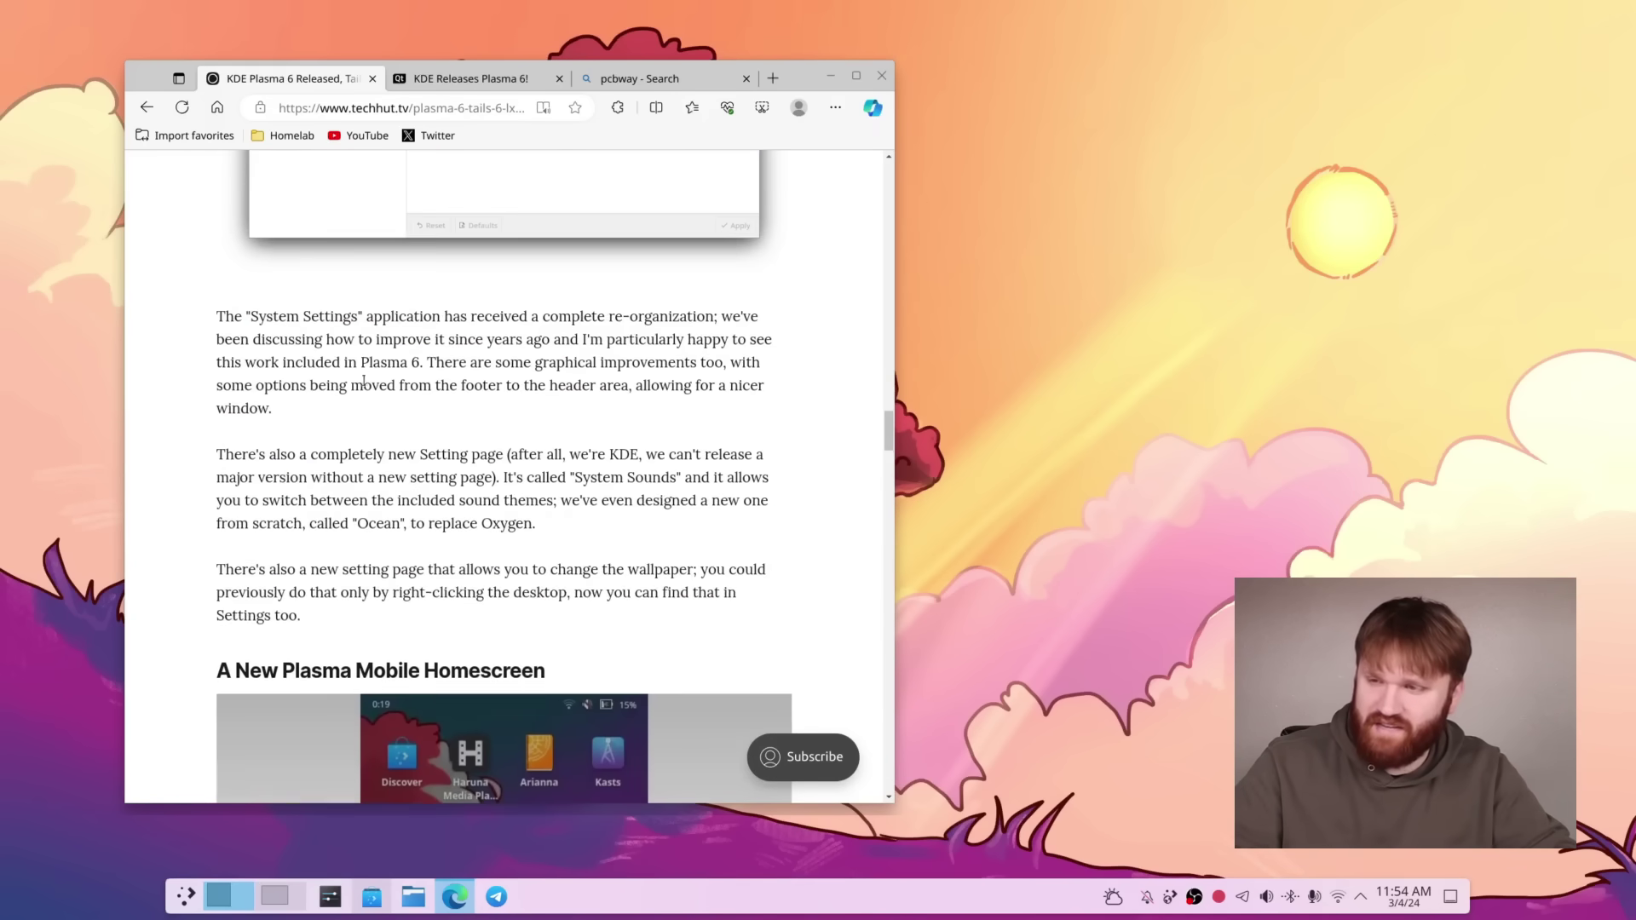
{"action": "scroll", "coordinate": [458, 352], "scroll_direction": "up", "scroll_amount": 5}
{"action": "scroll", "coordinate": [449, 354], "scroll_direction": "down", "scroll_amount": 1}
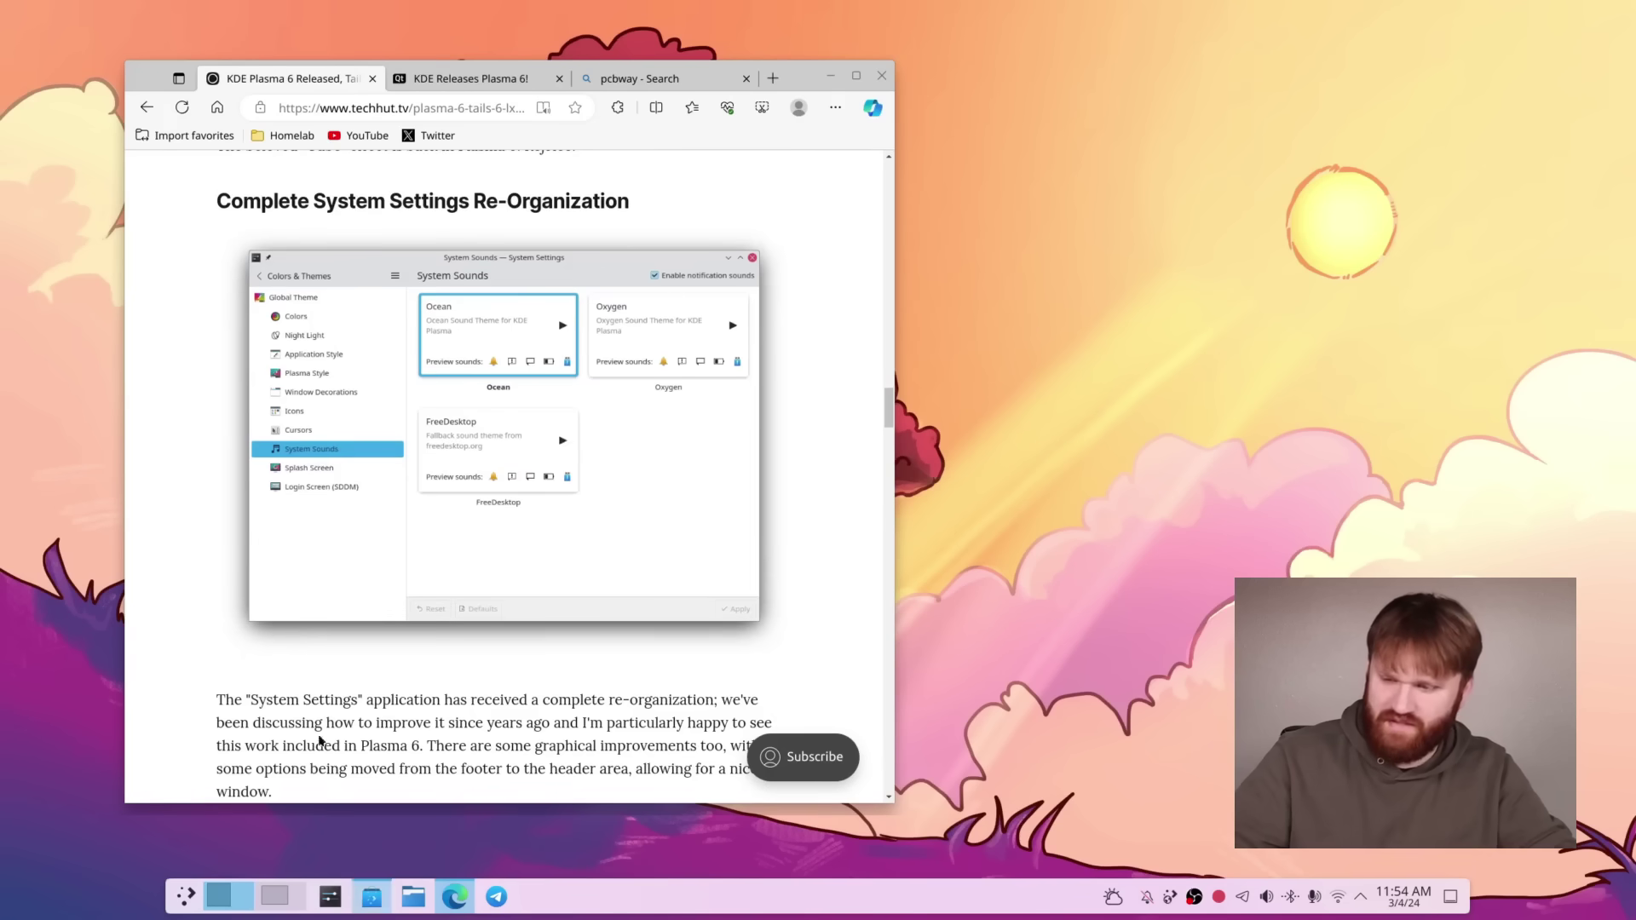
{"action": "left_click", "coordinate": [329, 896]}
Step: Apply the Breeze Dark global theme to the whole desktop from Colors & Themes
{"action": "scroll", "coordinate": [470, 442], "scroll_direction": "down", "scroll_amount": 4}
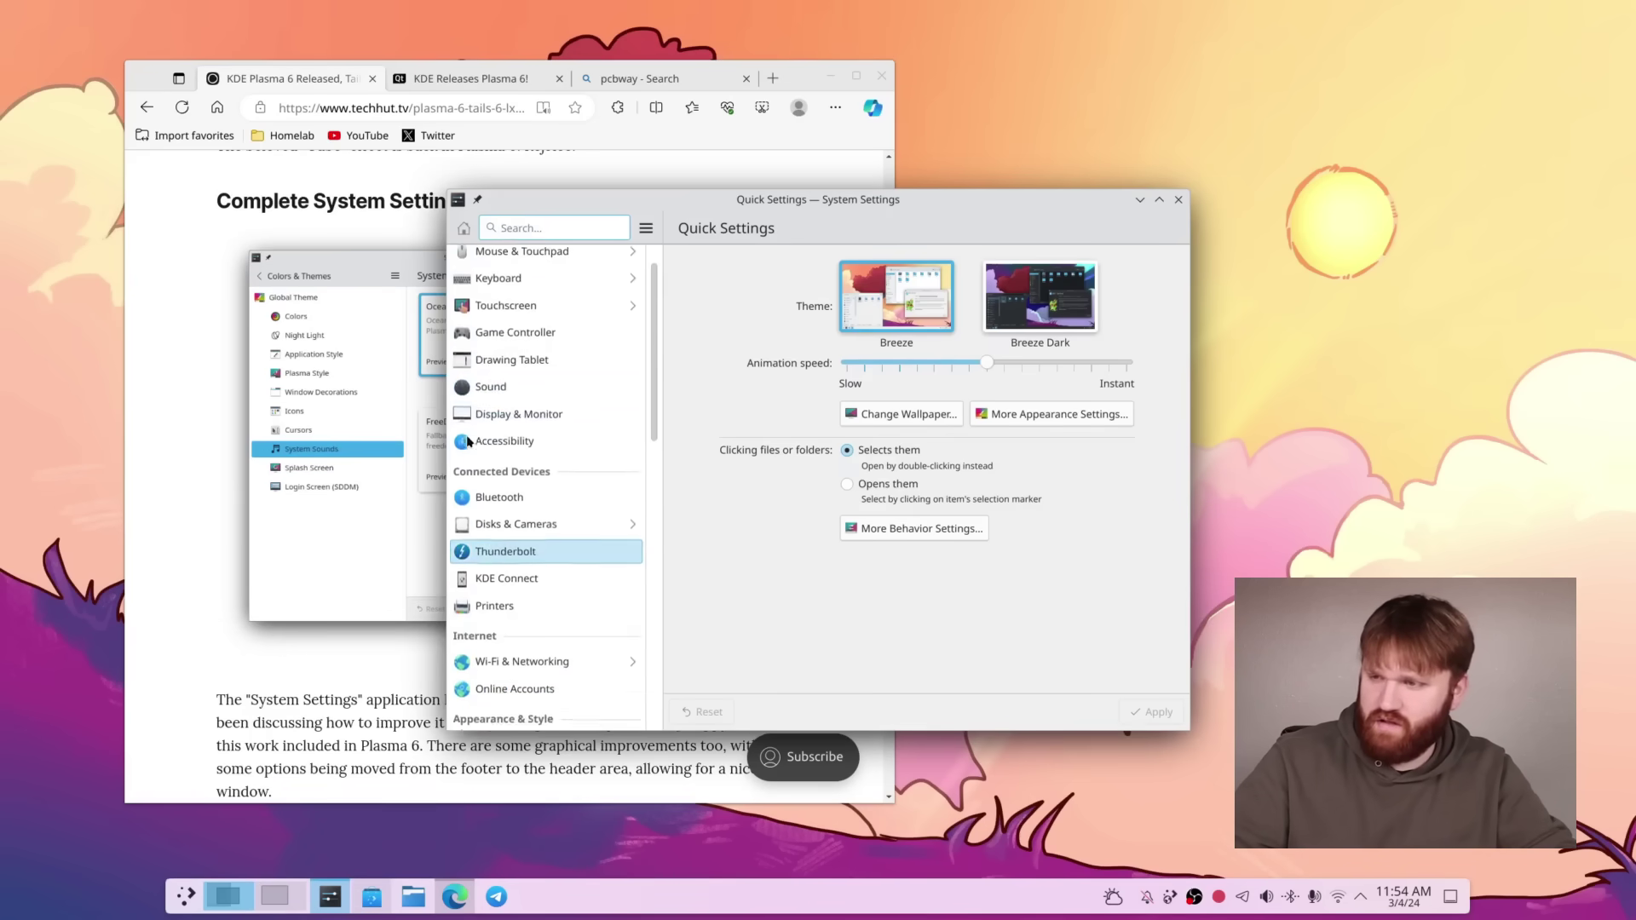
{"action": "left_click", "coordinate": [514, 589]}
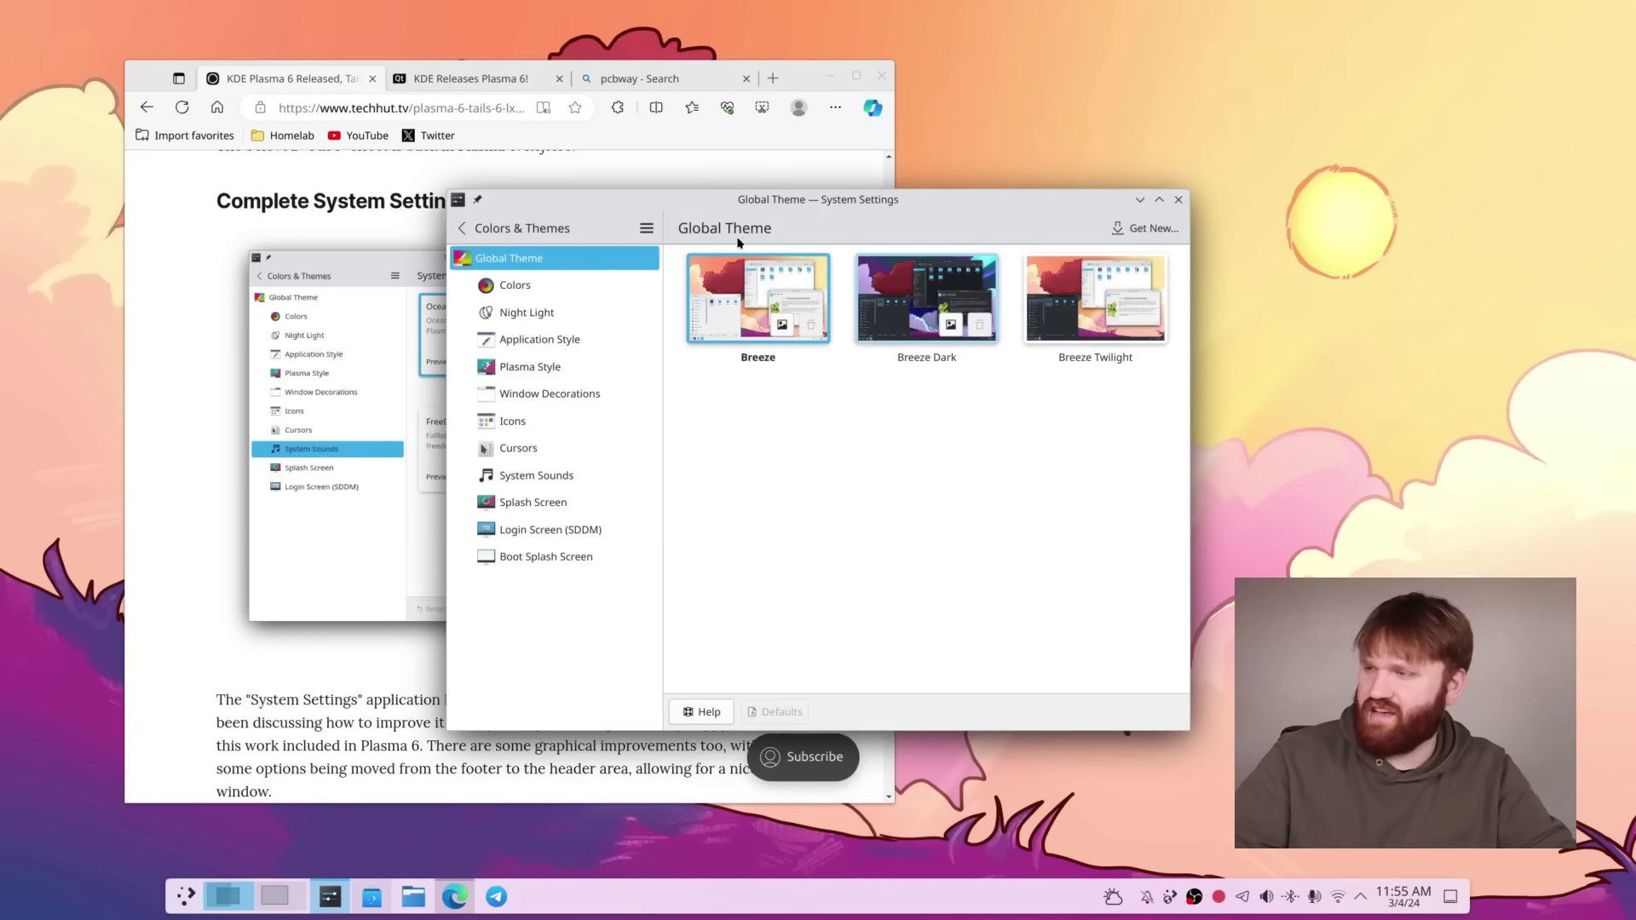
{"action": "left_click", "coordinate": [927, 298]}
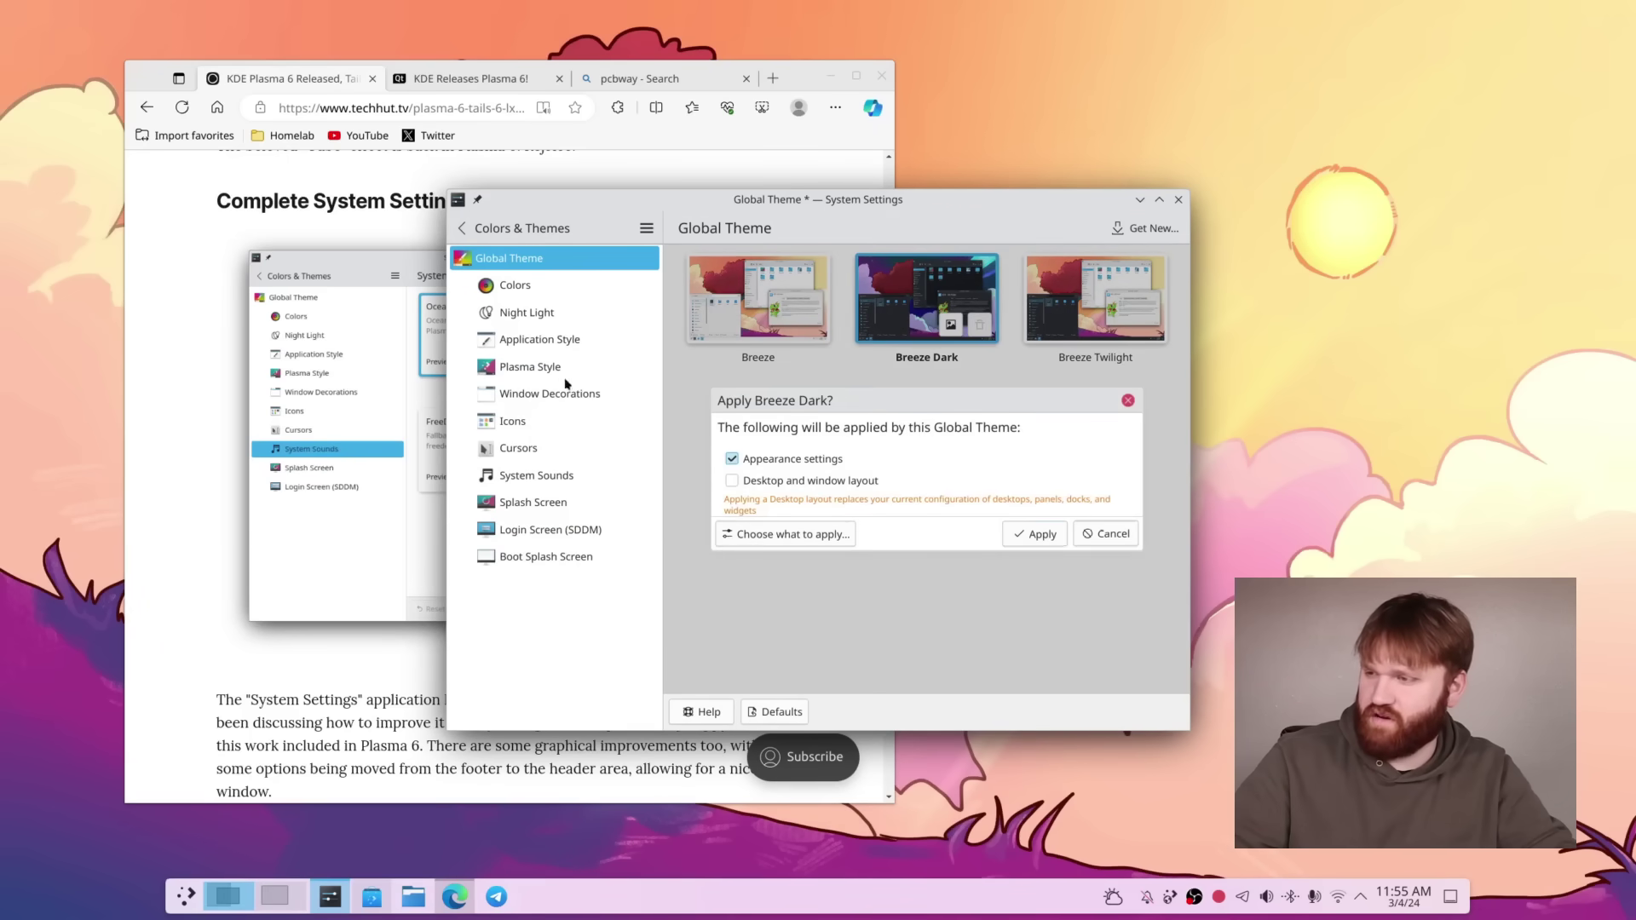
{"action": "left_click", "coordinate": [1035, 534]}
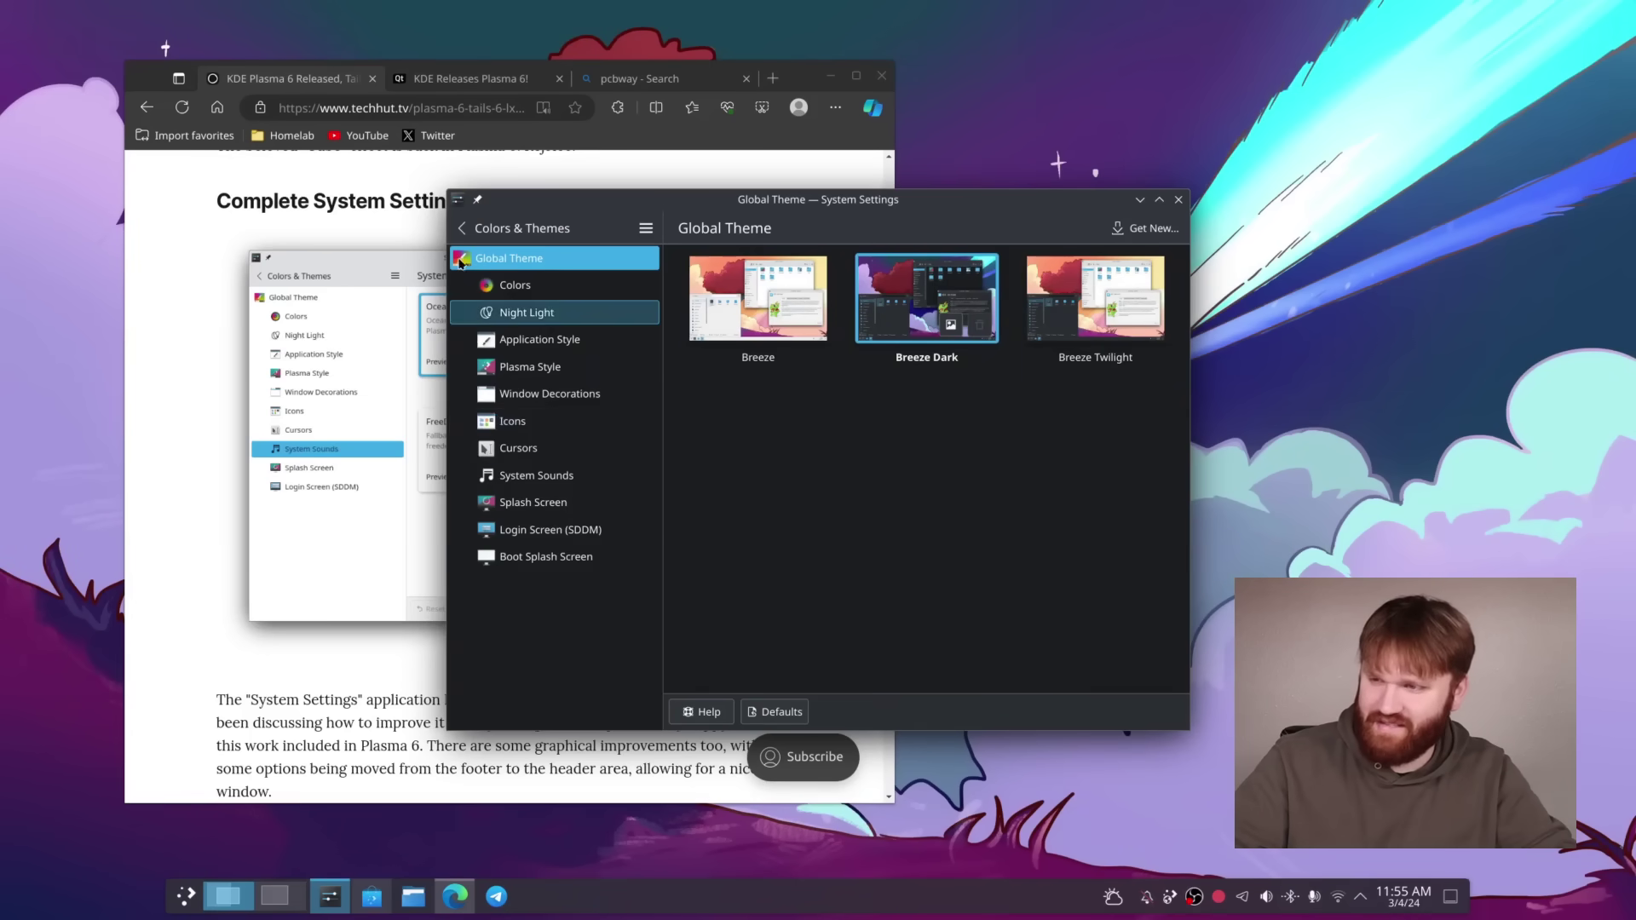
Step: Show the System Sounds theme page, then bring the article back in front and scroll it
{"action": "left_click", "coordinate": [537, 475]}
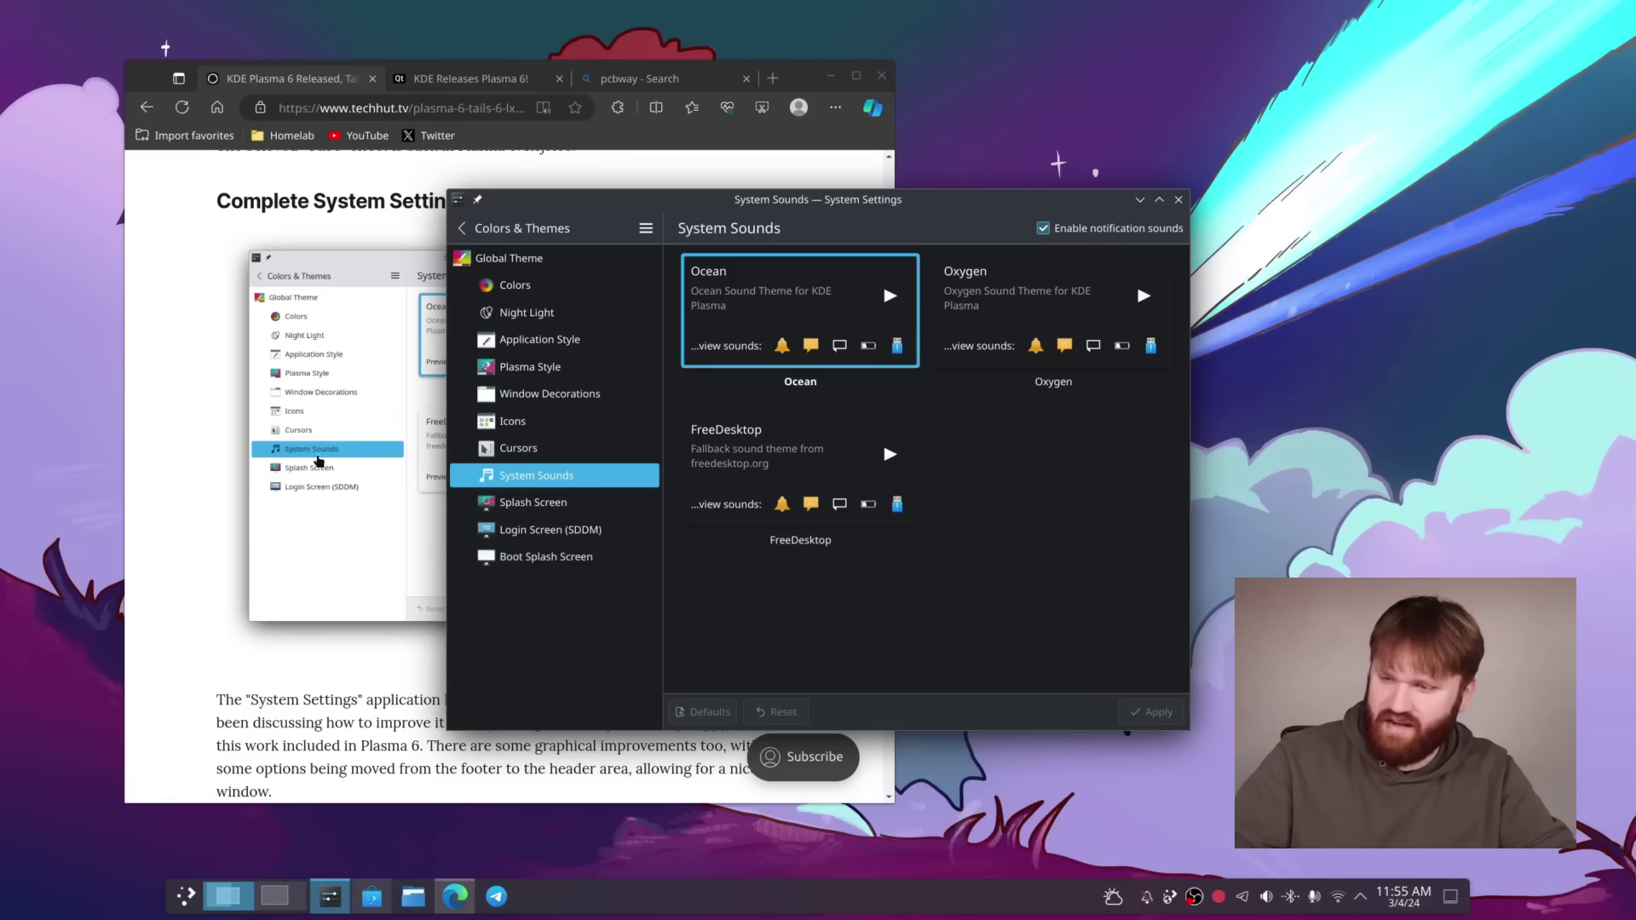
{"action": "left_click", "coordinate": [128, 555]}
{"action": "scroll", "coordinate": [315, 374], "scroll_direction": "down", "scroll_amount": 5}
Step: Raise the article, highlight 'the wallpaper; you could', then return System Settings to its main categories
{"action": "key", "text": "alt+Tab"}
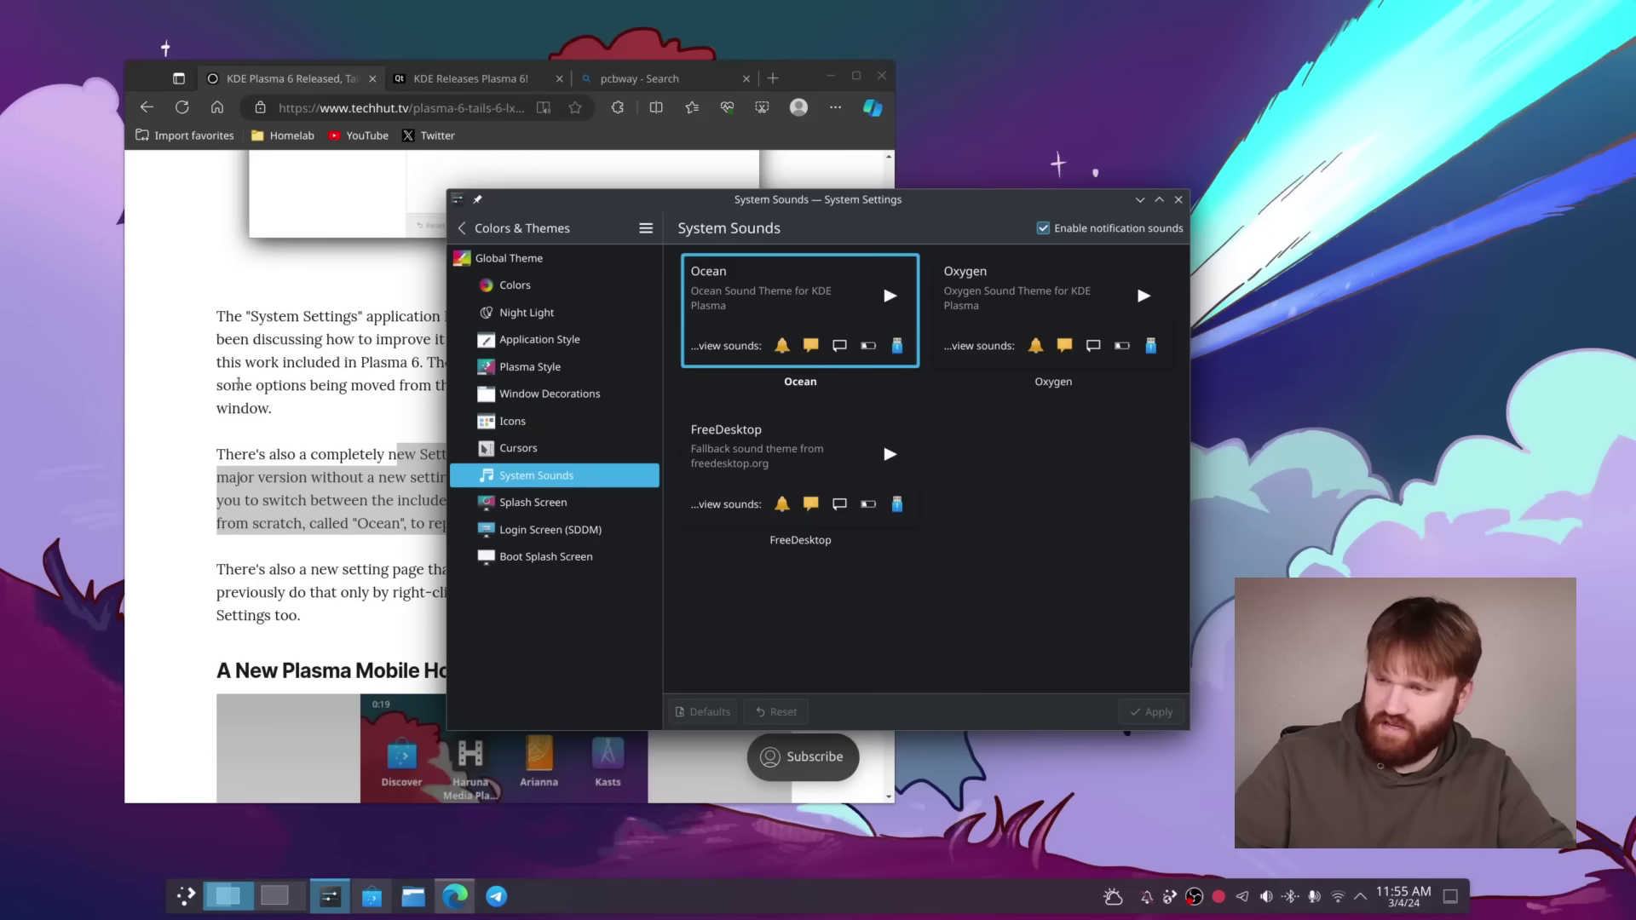
{"action": "key", "text": "alt+Tab"}
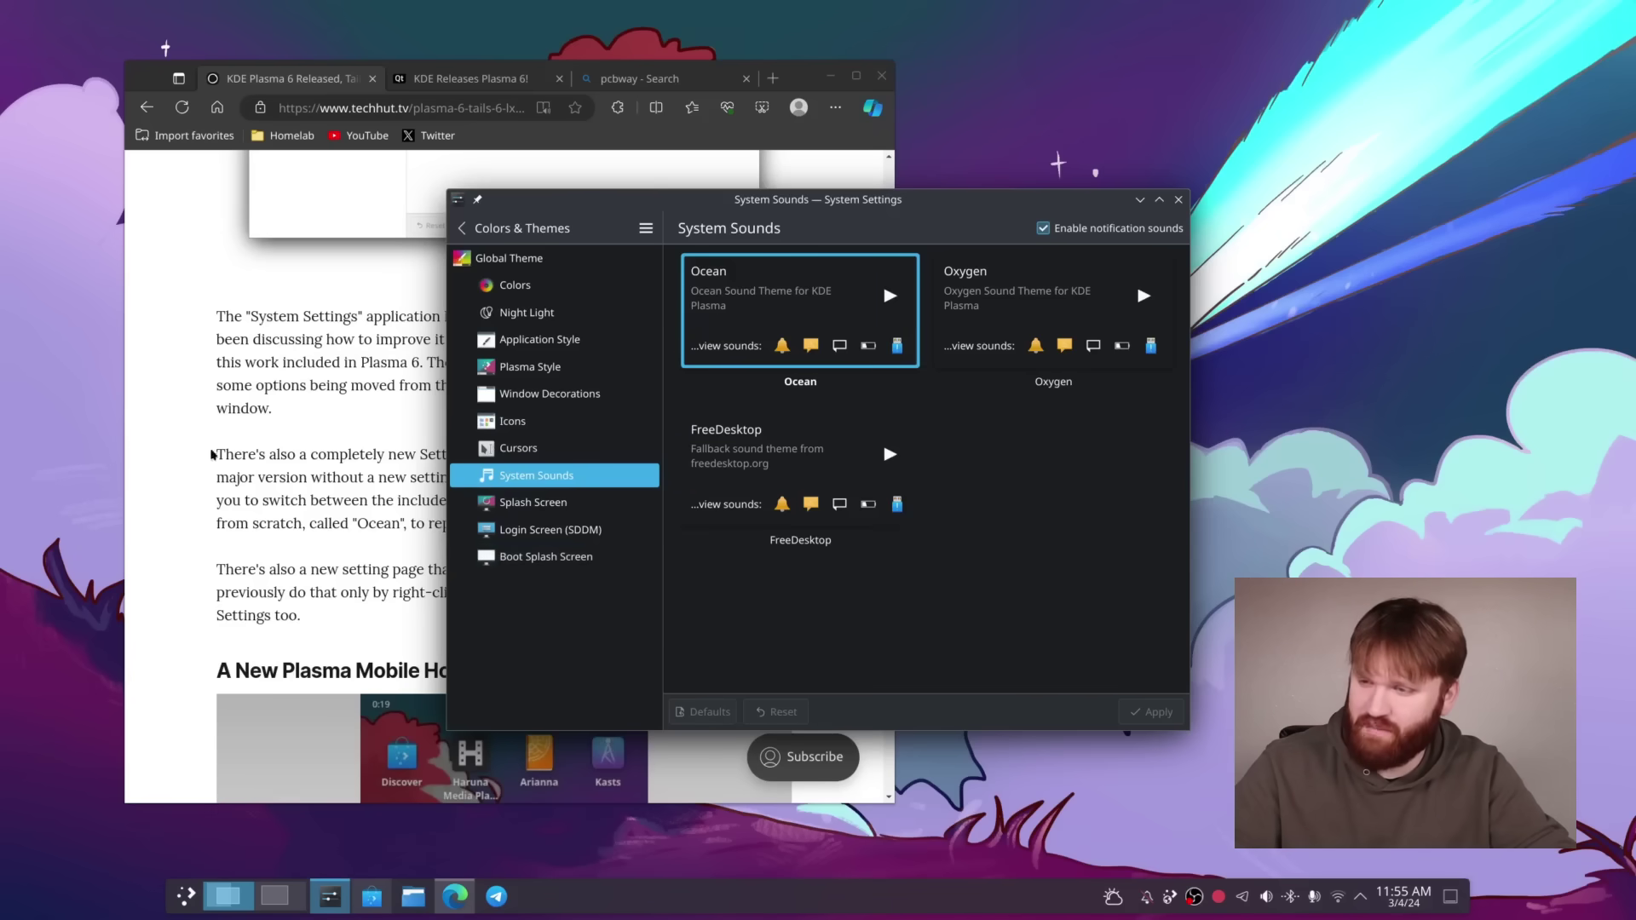
{"action": "left_click", "coordinate": [252, 412]}
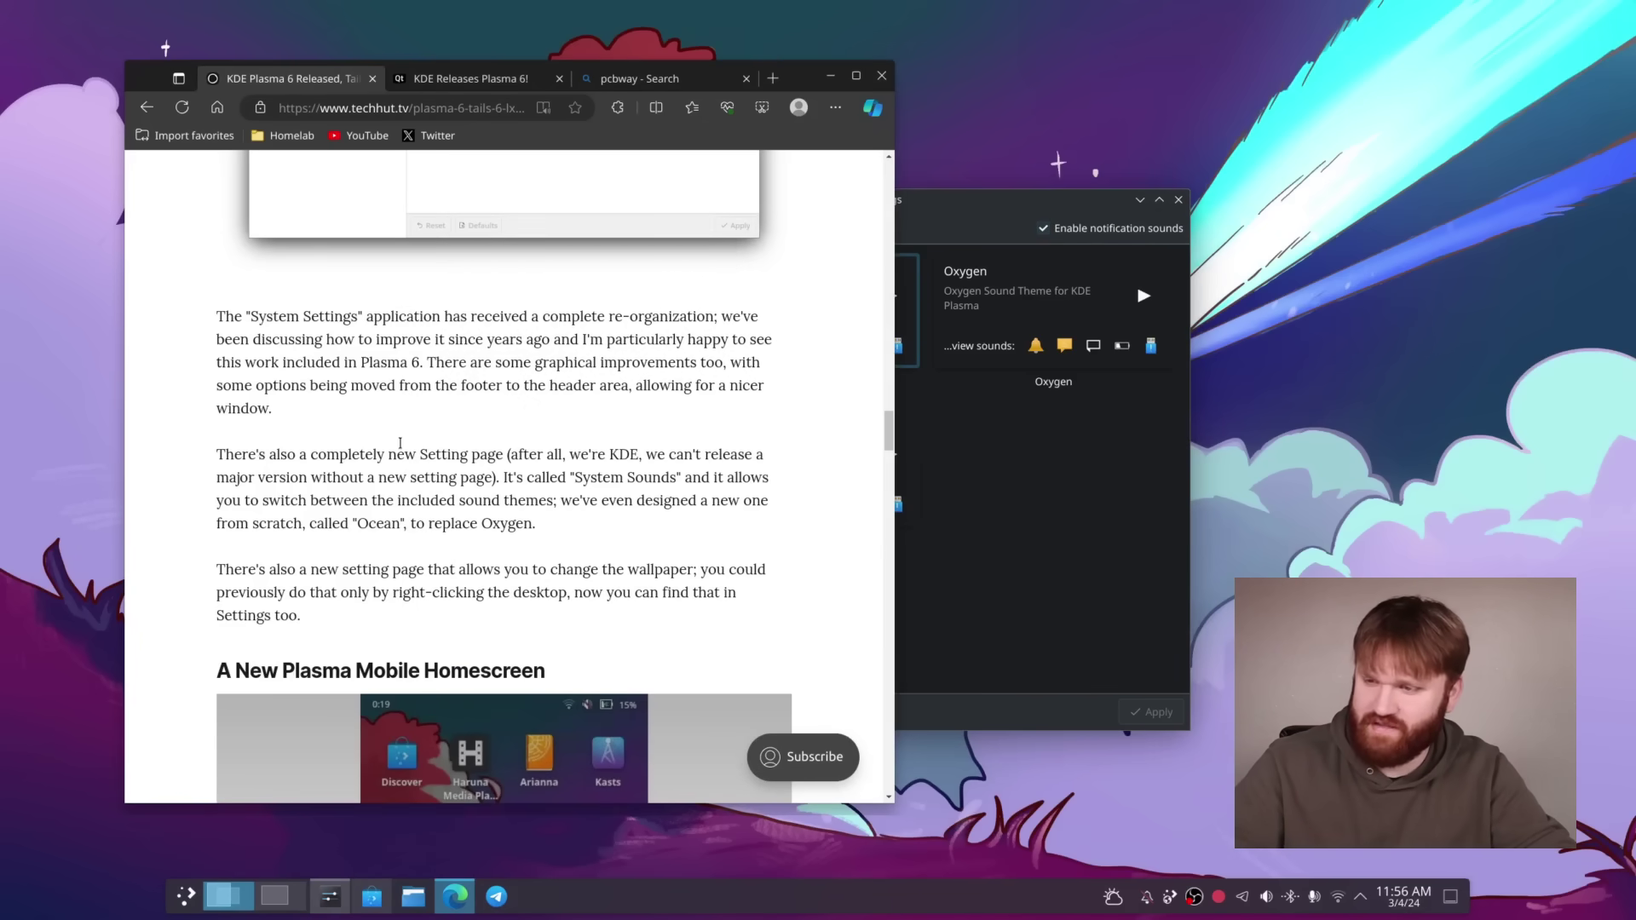
{"action": "left_click_drag", "start_coordinate": [600, 569], "coordinate": [765, 569]}
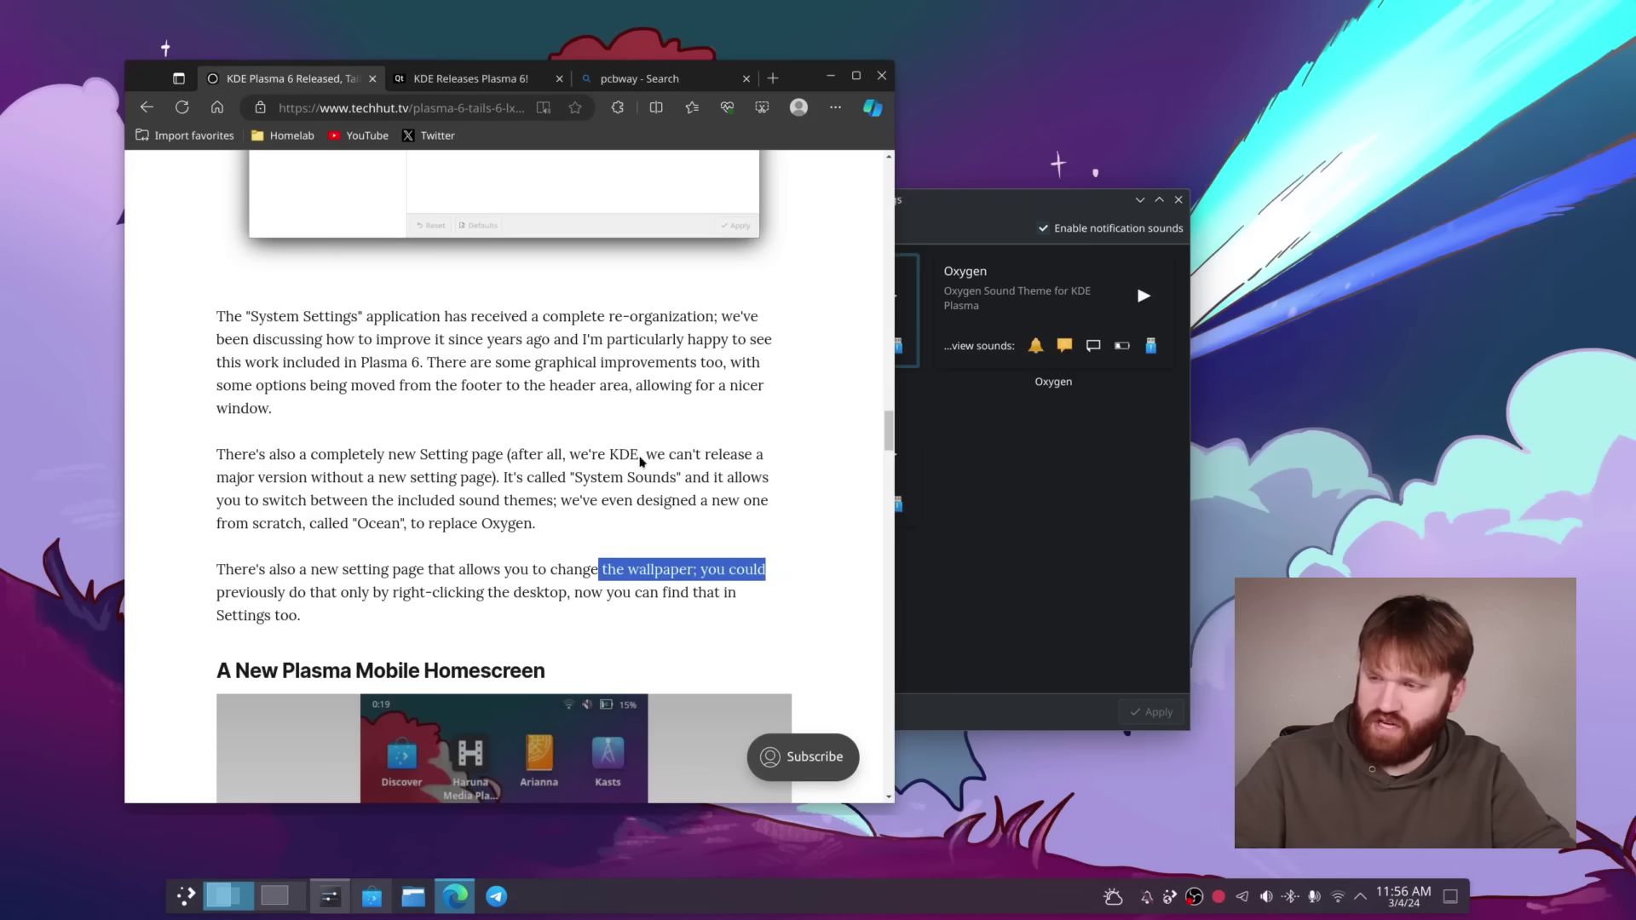
{"action": "key", "text": "alt+Tab"}
{"action": "left_click", "coordinate": [460, 223]}
{"action": "left_click", "coordinate": [511, 644]}
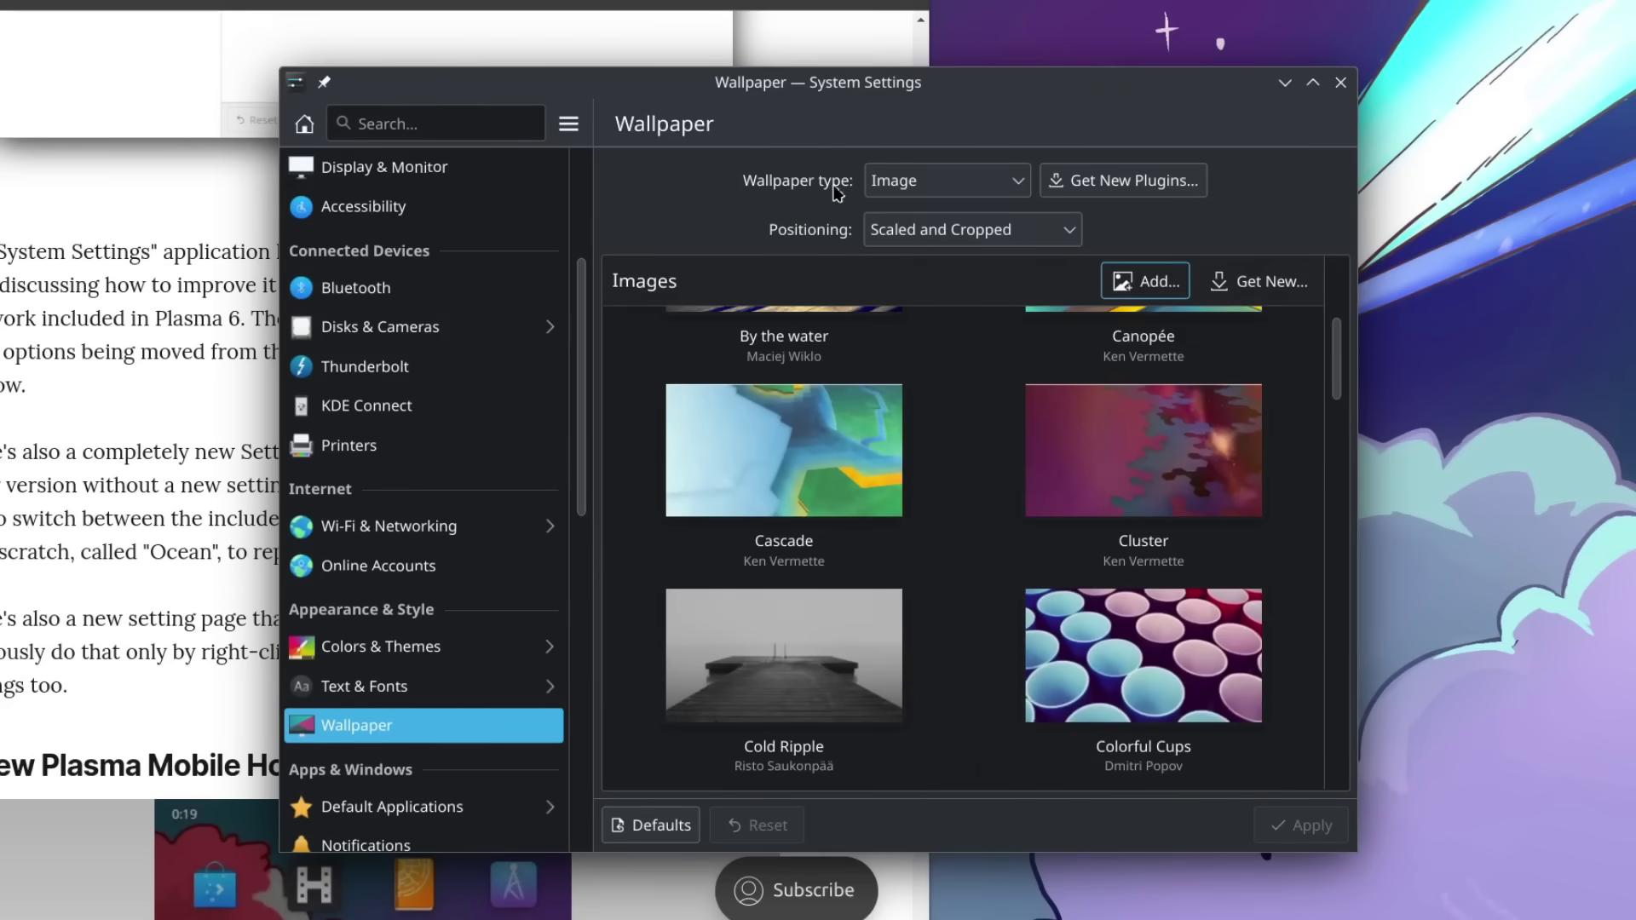
{"action": "key", "text": "Tab"}
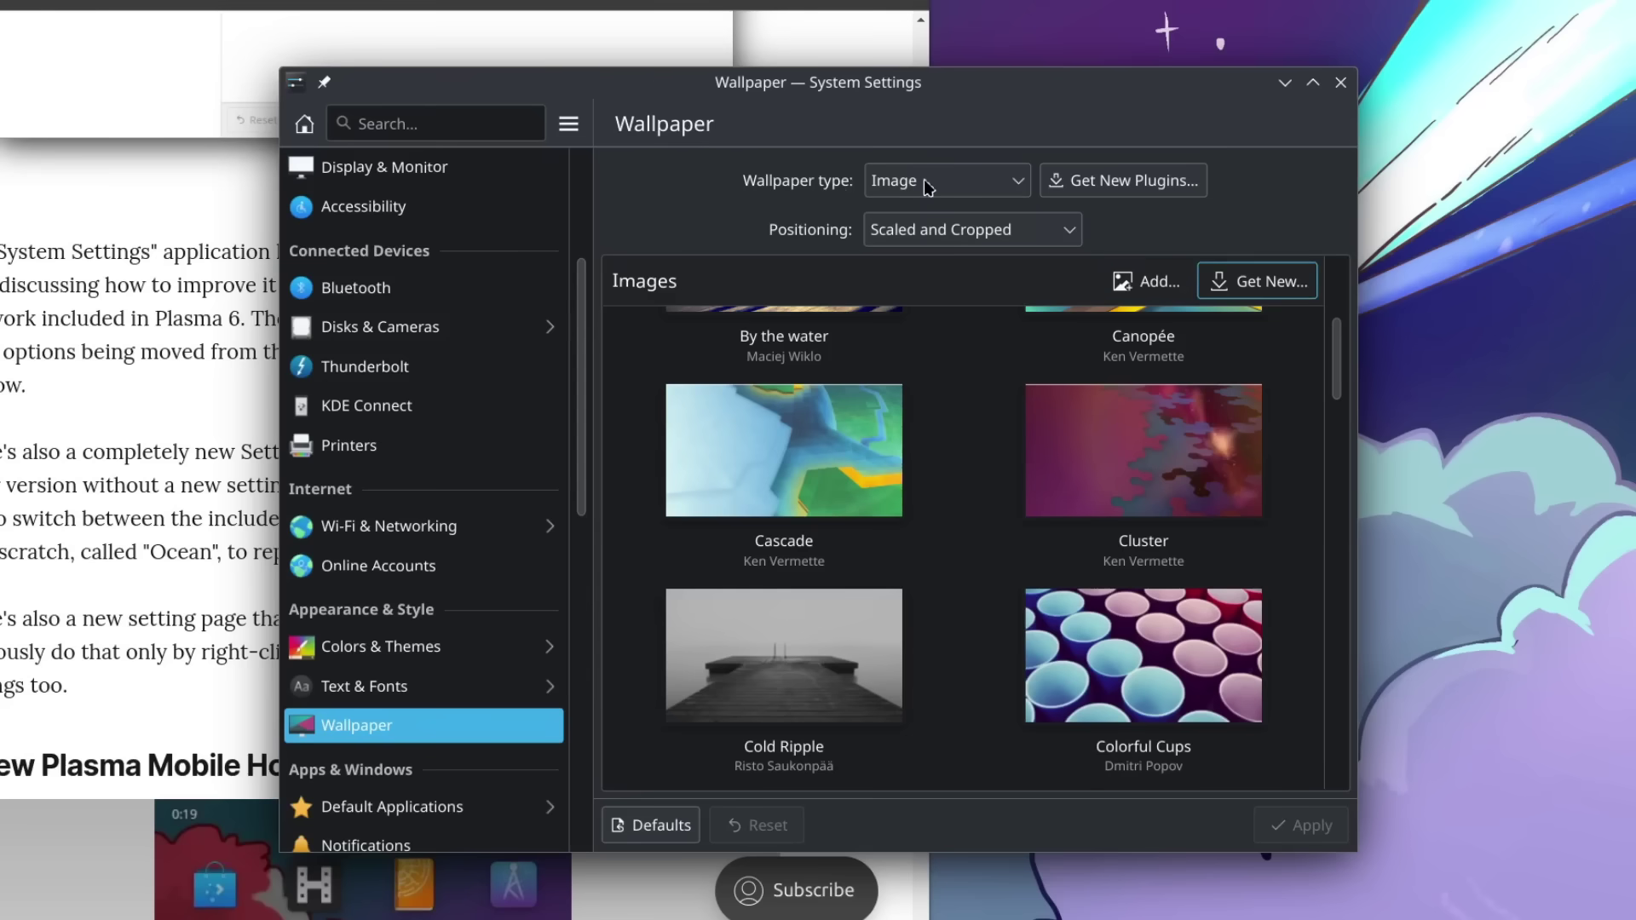
{"action": "key", "text": "space"}
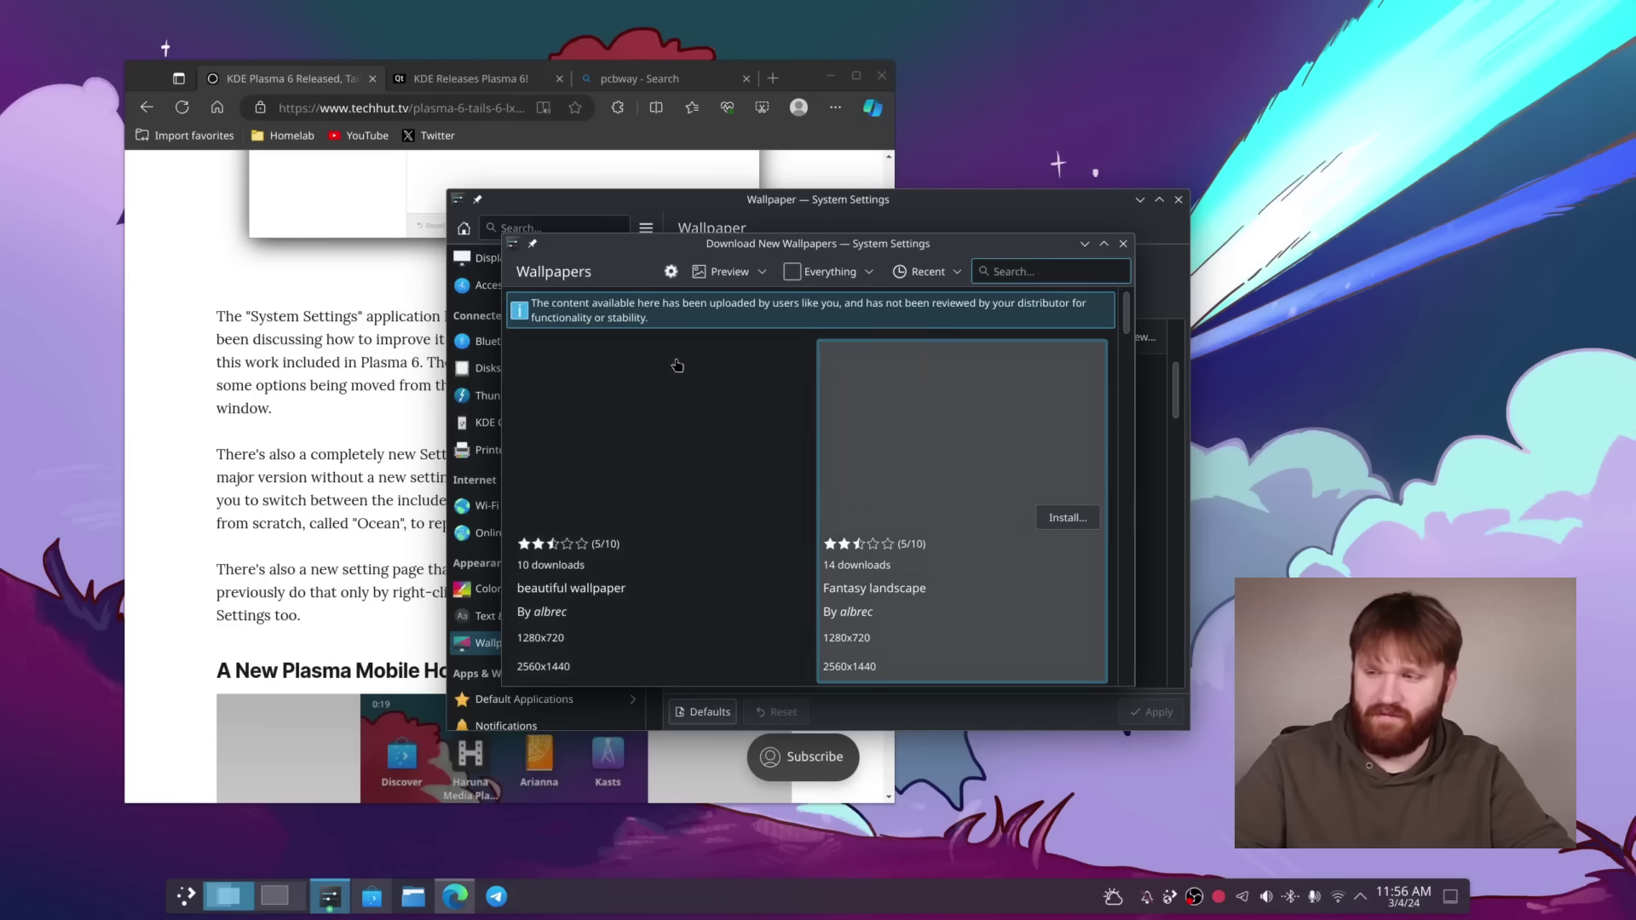
{"action": "key", "text": "Escape"}
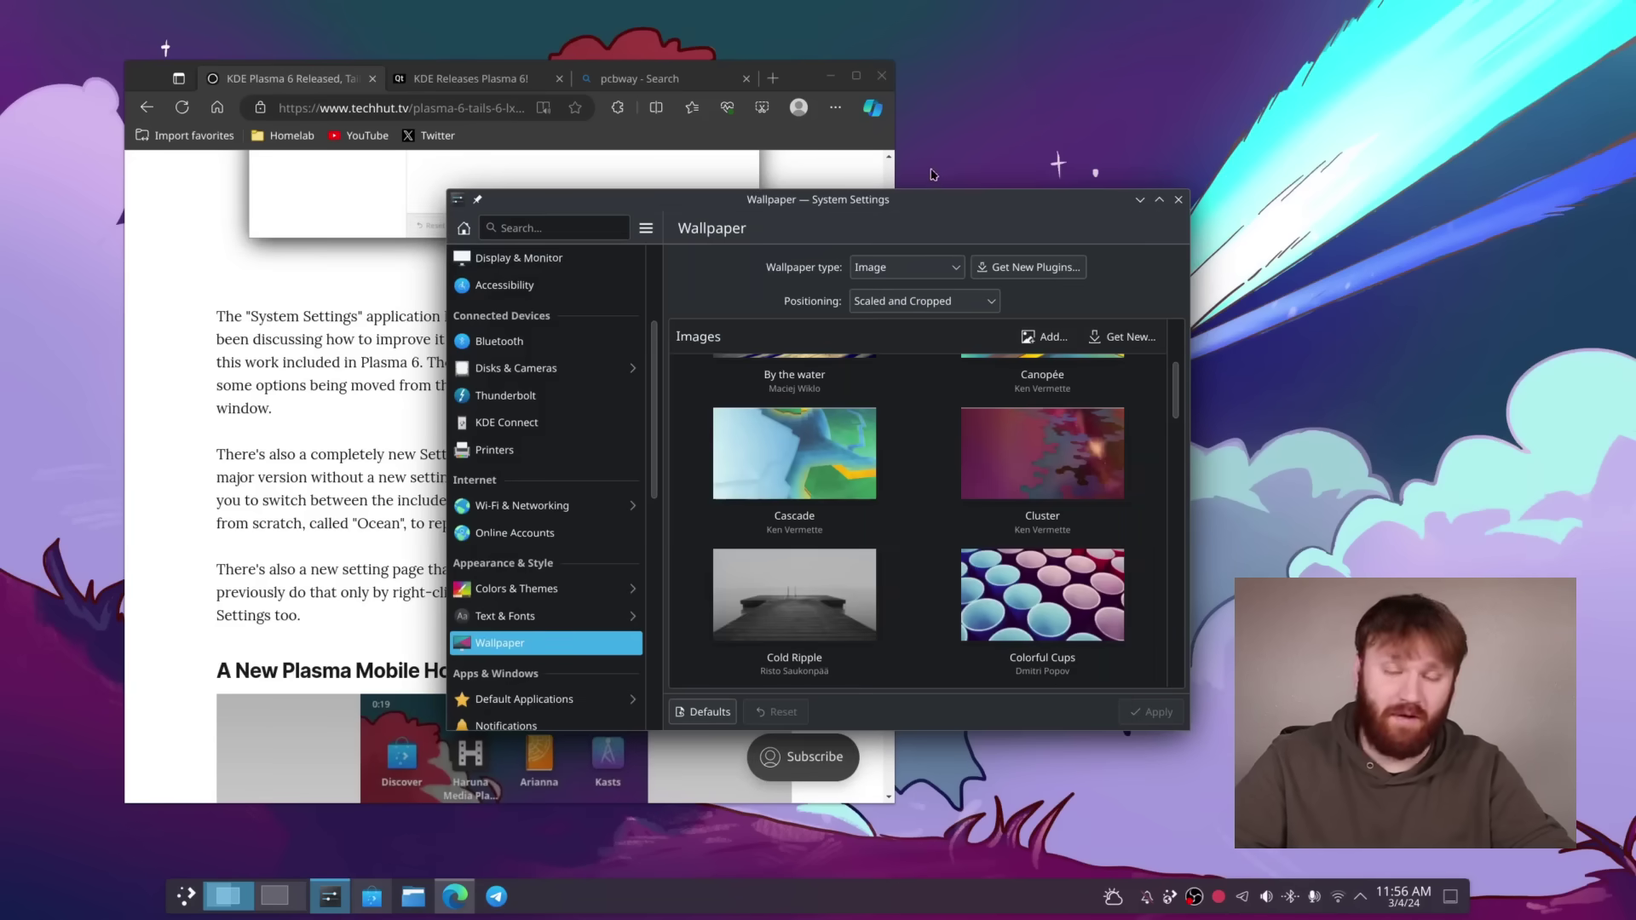
{"action": "left_click", "coordinate": [383, 399]}
{"action": "scroll", "coordinate": [384, 398], "scroll_direction": "down", "scroll_amount": 5}
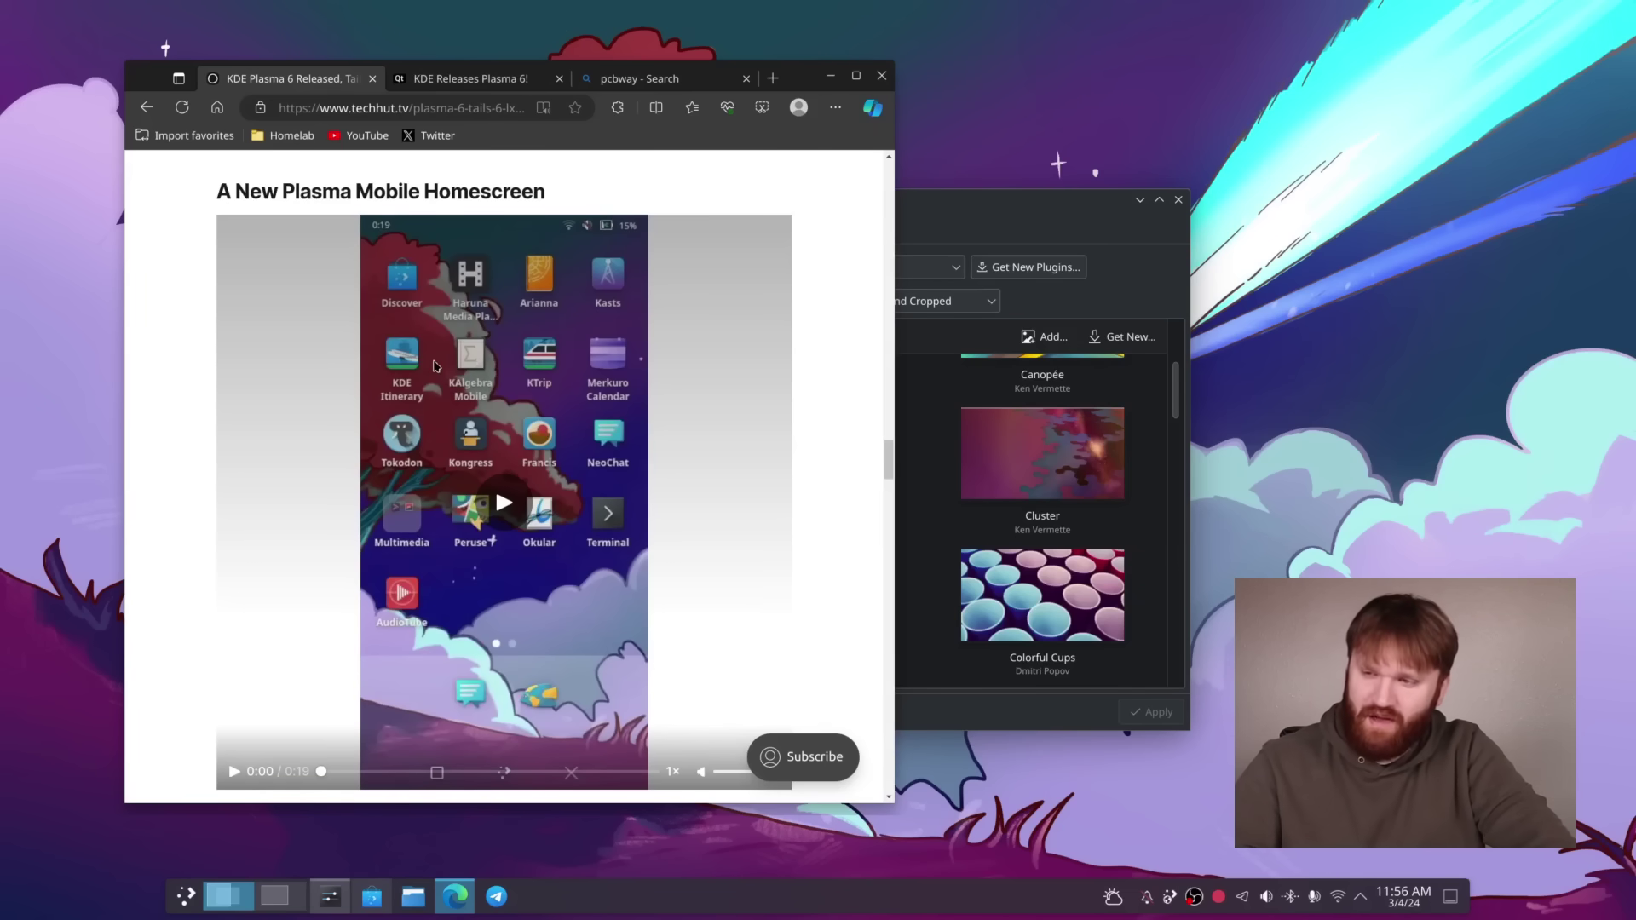
Step: Scroll the article and briefly select the Kdenlive heading and paragraph before clearing it
{"action": "scroll", "coordinate": [434, 366], "scroll_direction": "down", "scroll_amount": 5}
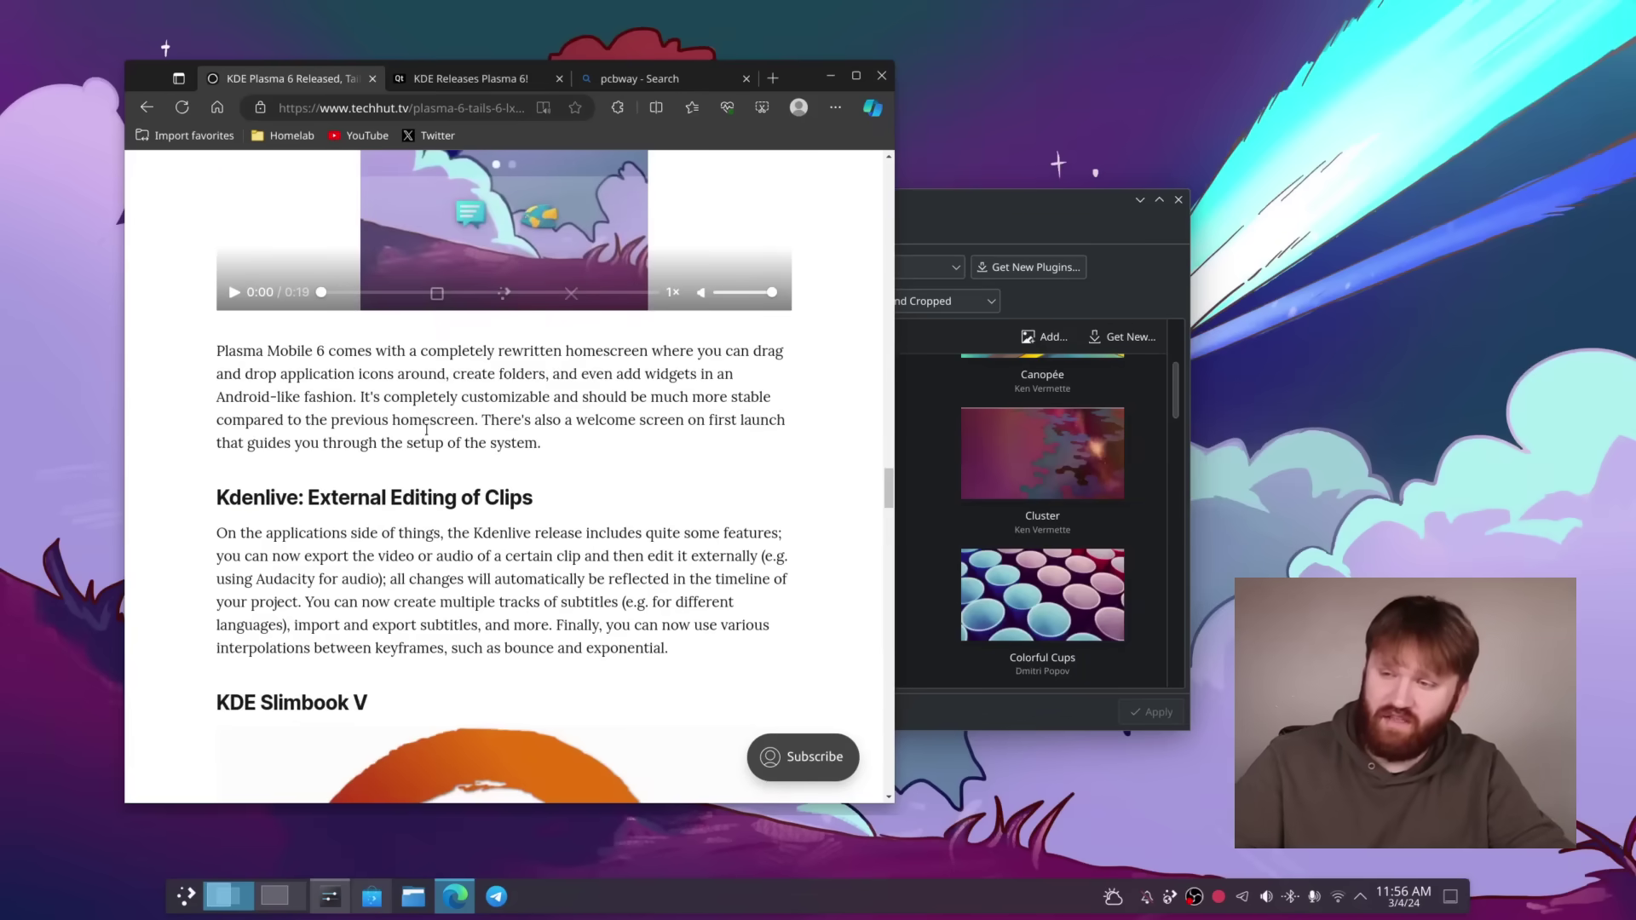
{"action": "left_click_drag", "start_coordinate": [669, 650], "coordinate": [229, 497]}
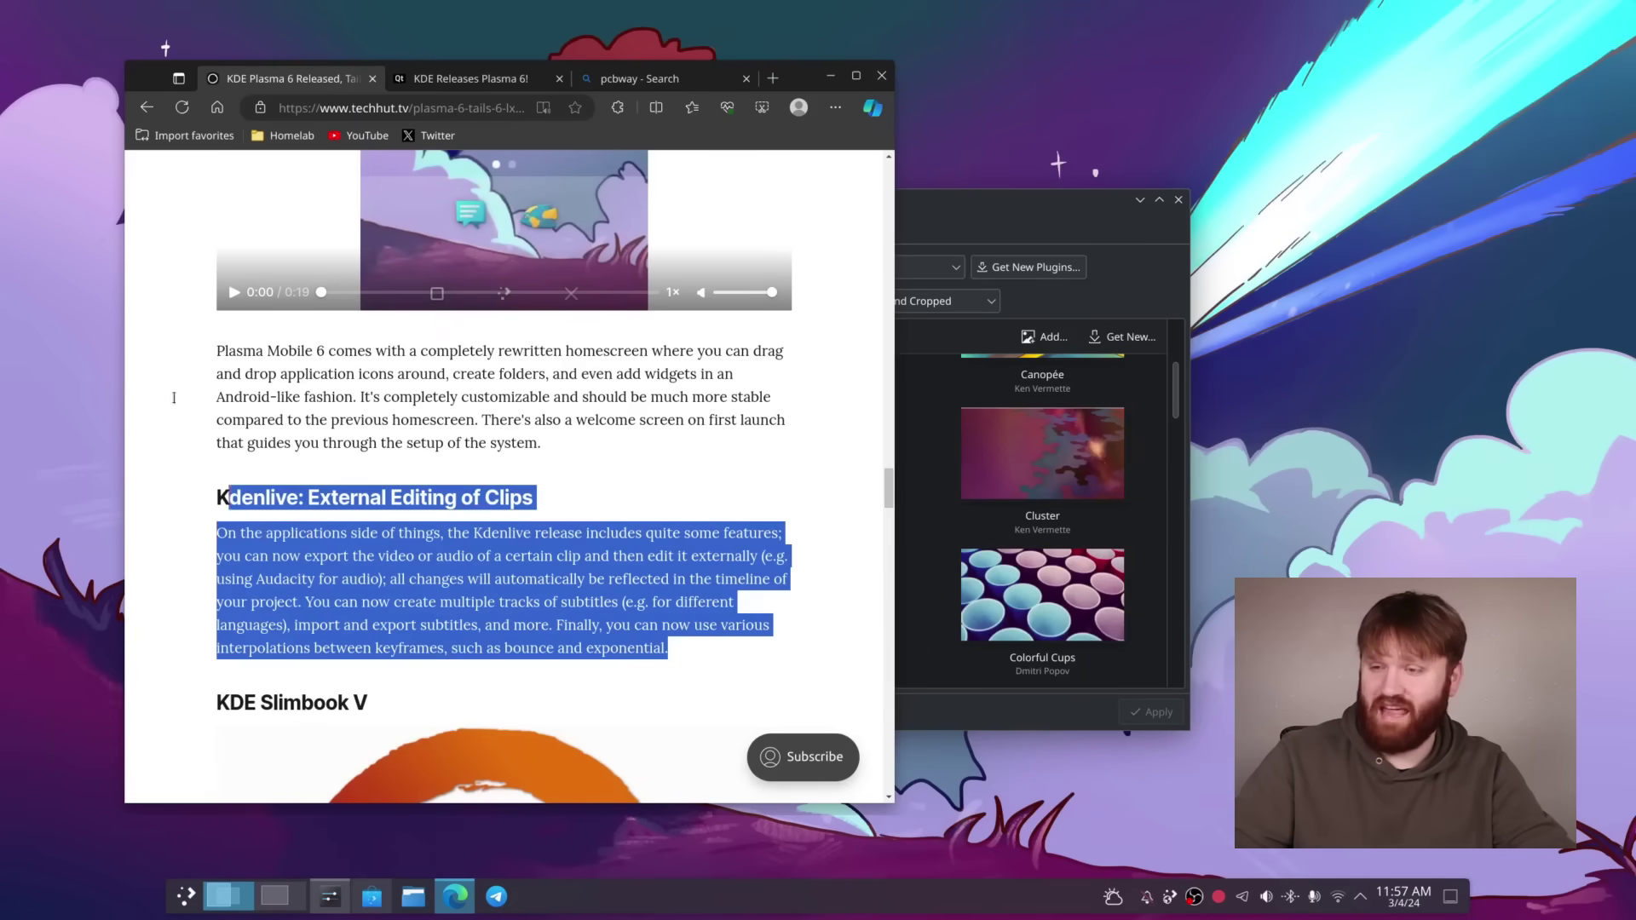
{"action": "left_click", "coordinate": [179, 404]}
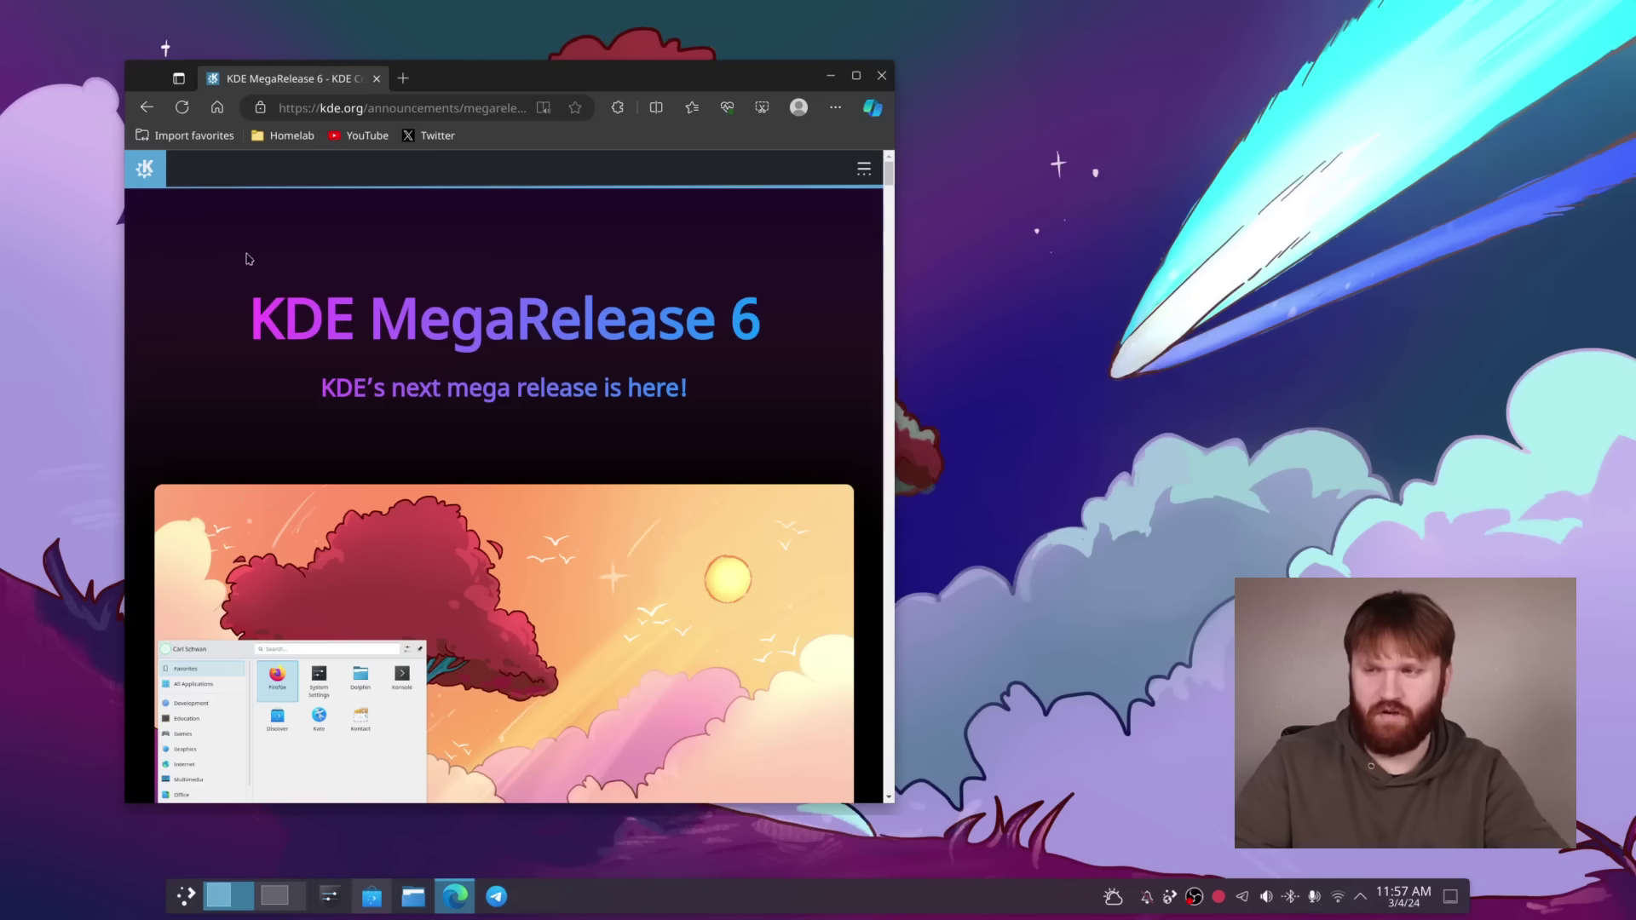
Step: Scroll the KDE MegaRelease 6 announcement to New Defaults!, nudging the Edge window, then launch Dolphin at Home
{"action": "scroll", "coordinate": [473, 262], "scroll_direction": "down", "scroll_amount": 15}
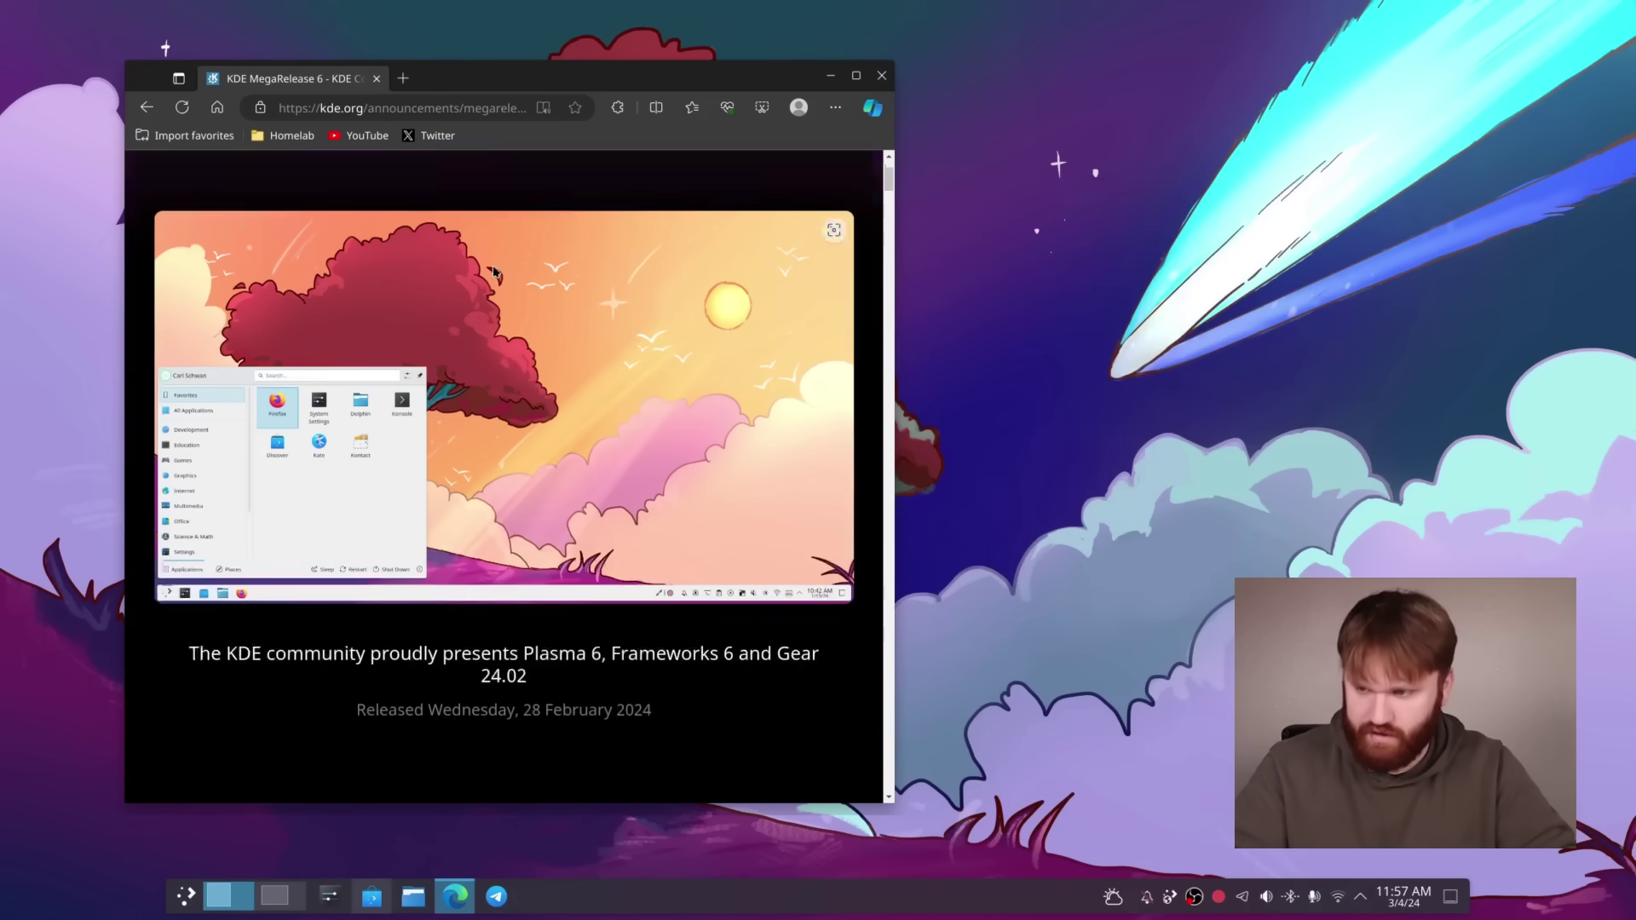
{"action": "scroll", "coordinate": [476, 283], "scroll_direction": "down", "scroll_amount": 10}
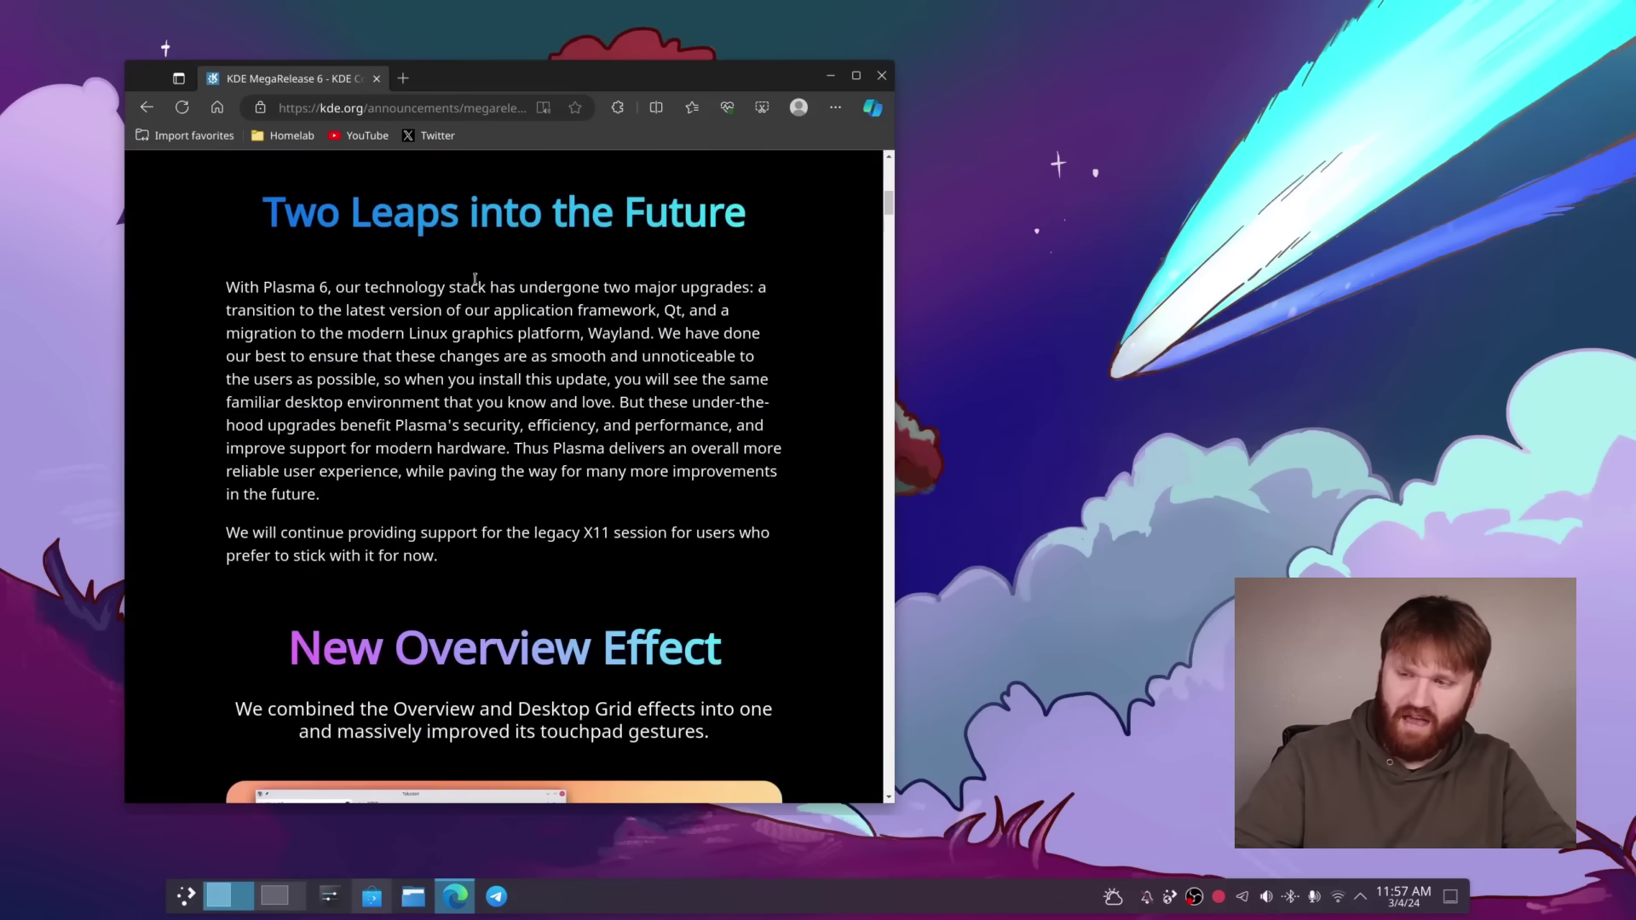
{"action": "scroll", "coordinate": [476, 284], "scroll_direction": "down", "scroll_amount": 5}
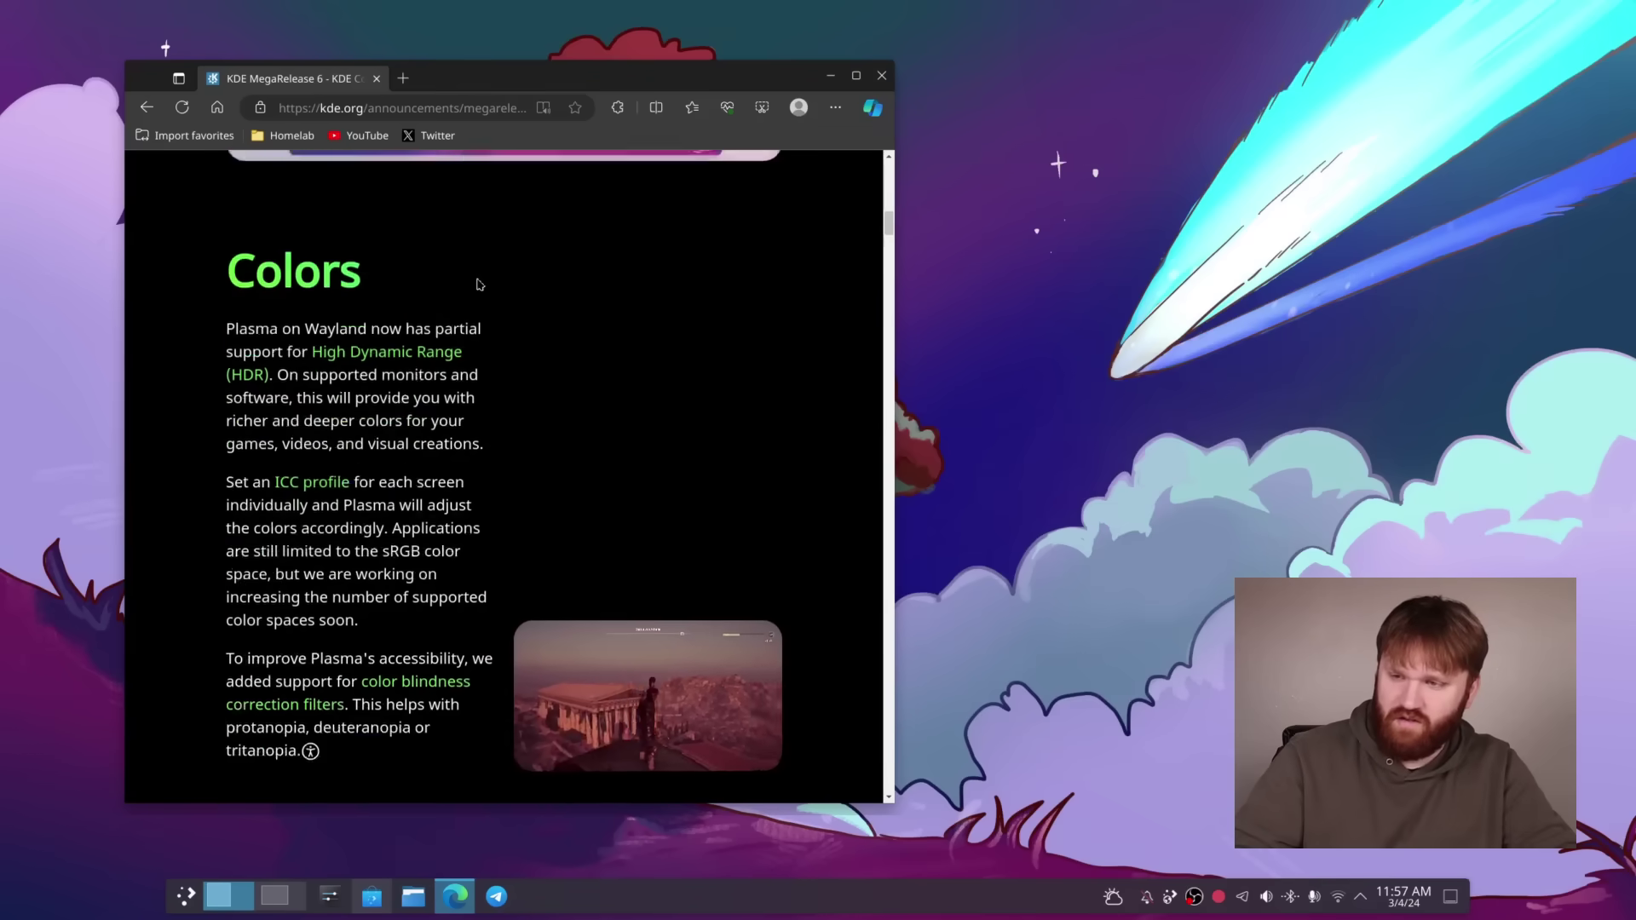
{"action": "scroll", "coordinate": [315, 356], "scroll_direction": "down", "scroll_amount": 3}
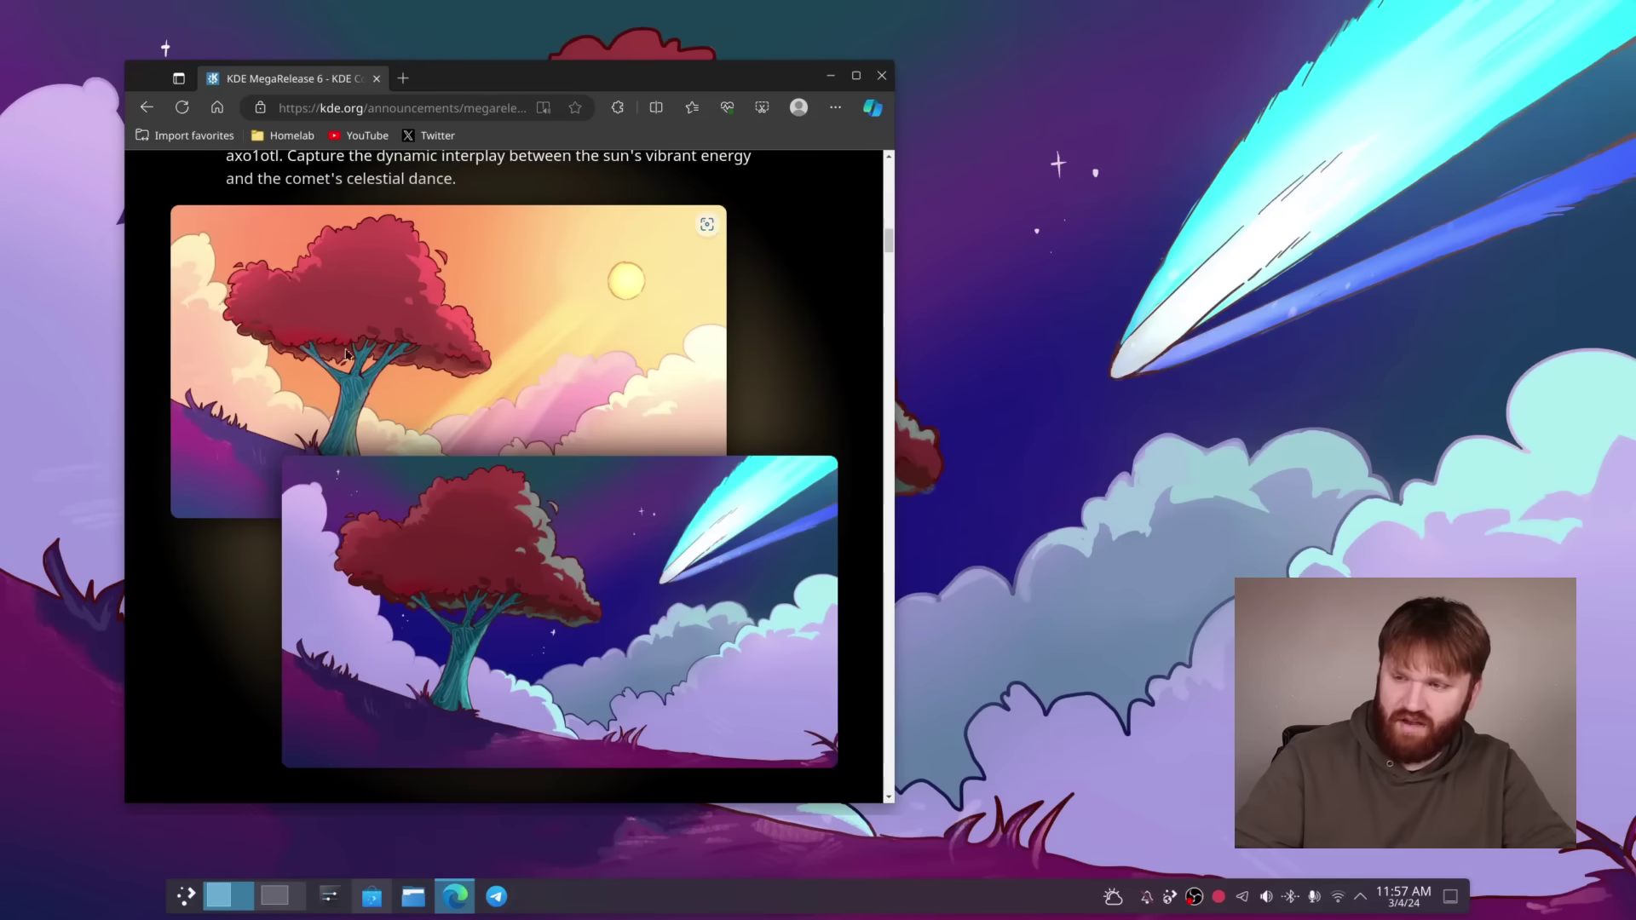
{"action": "left_click_drag", "start_coordinate": [567, 66], "coordinate": [533, 64]}
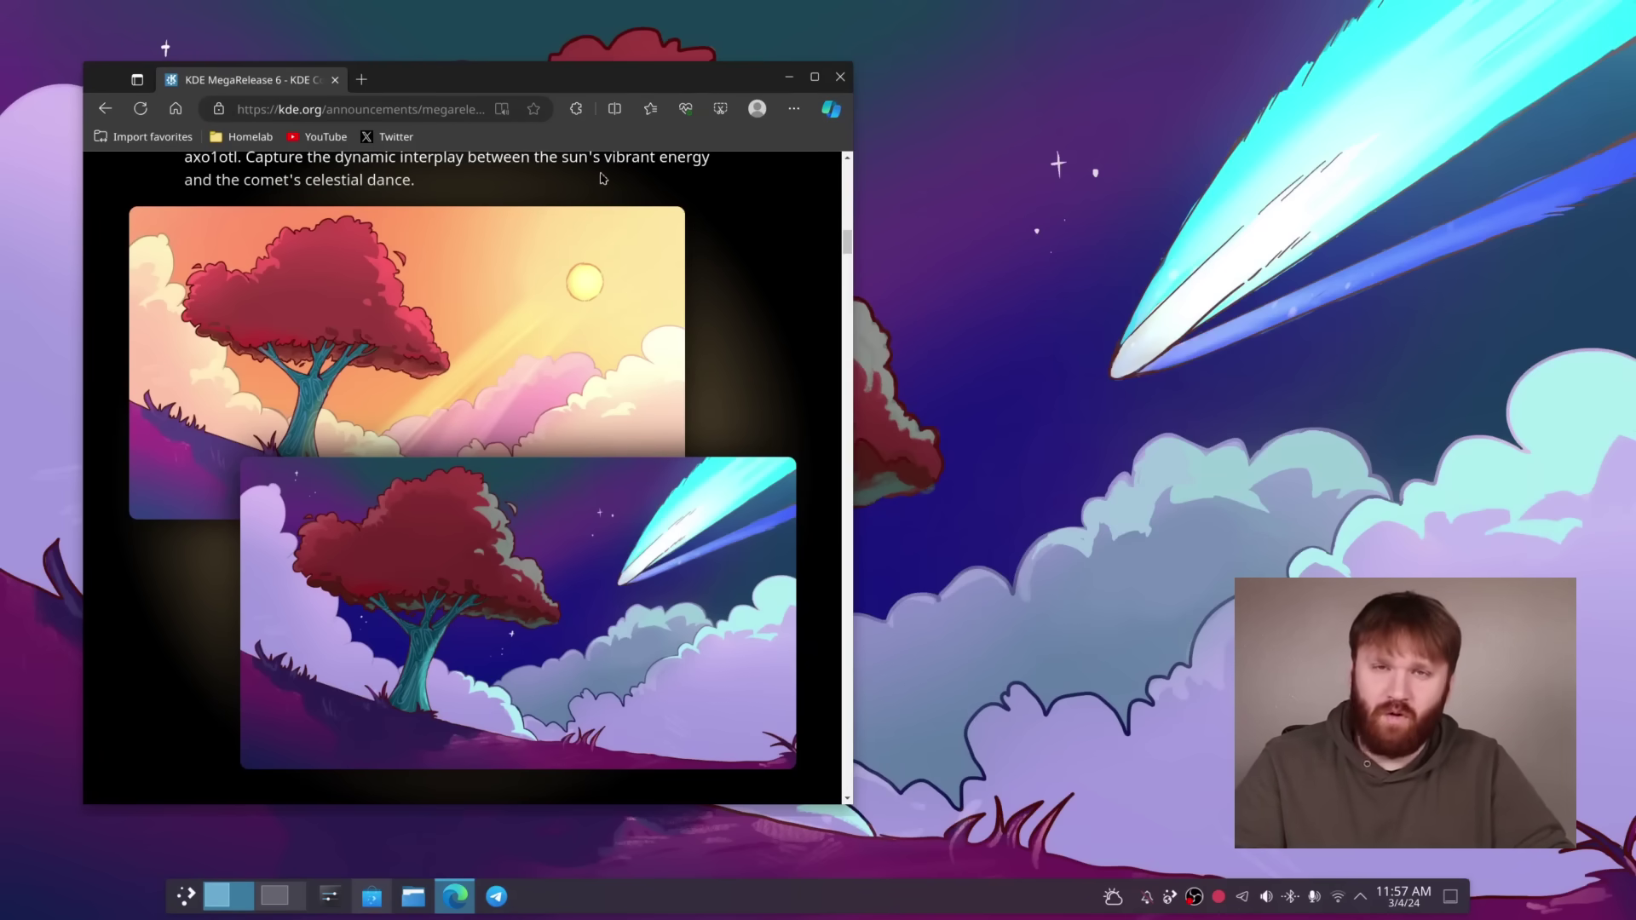
{"action": "scroll", "coordinate": [537, 264], "scroll_direction": "down", "scroll_amount": 5}
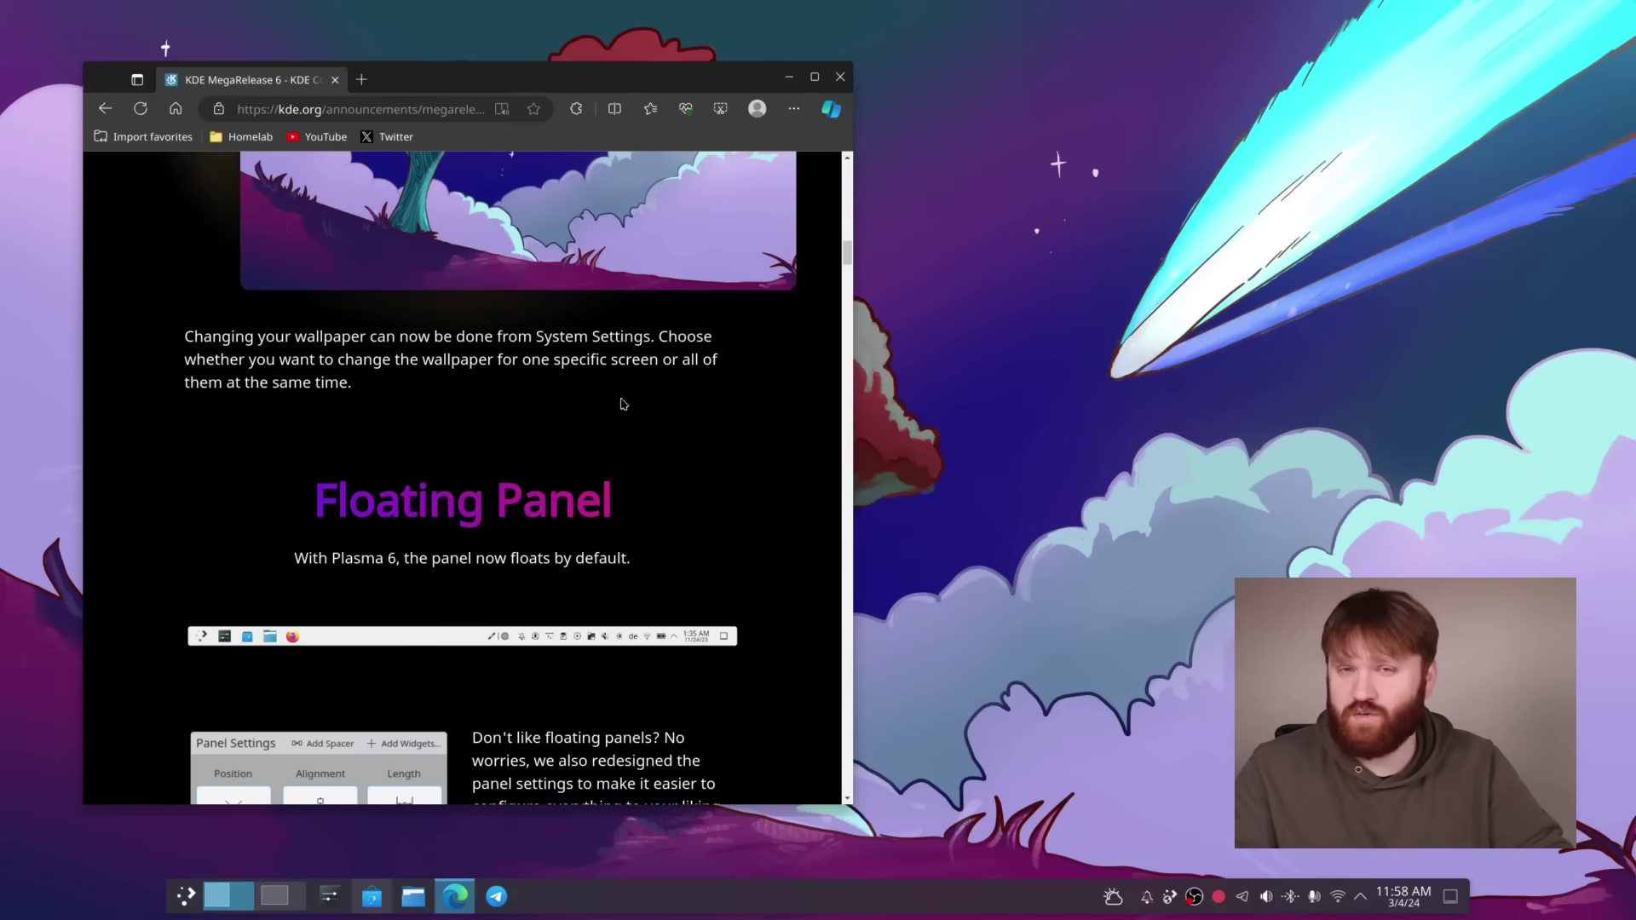
{"action": "scroll", "coordinate": [485, 341], "scroll_direction": "down", "scroll_amount": 10}
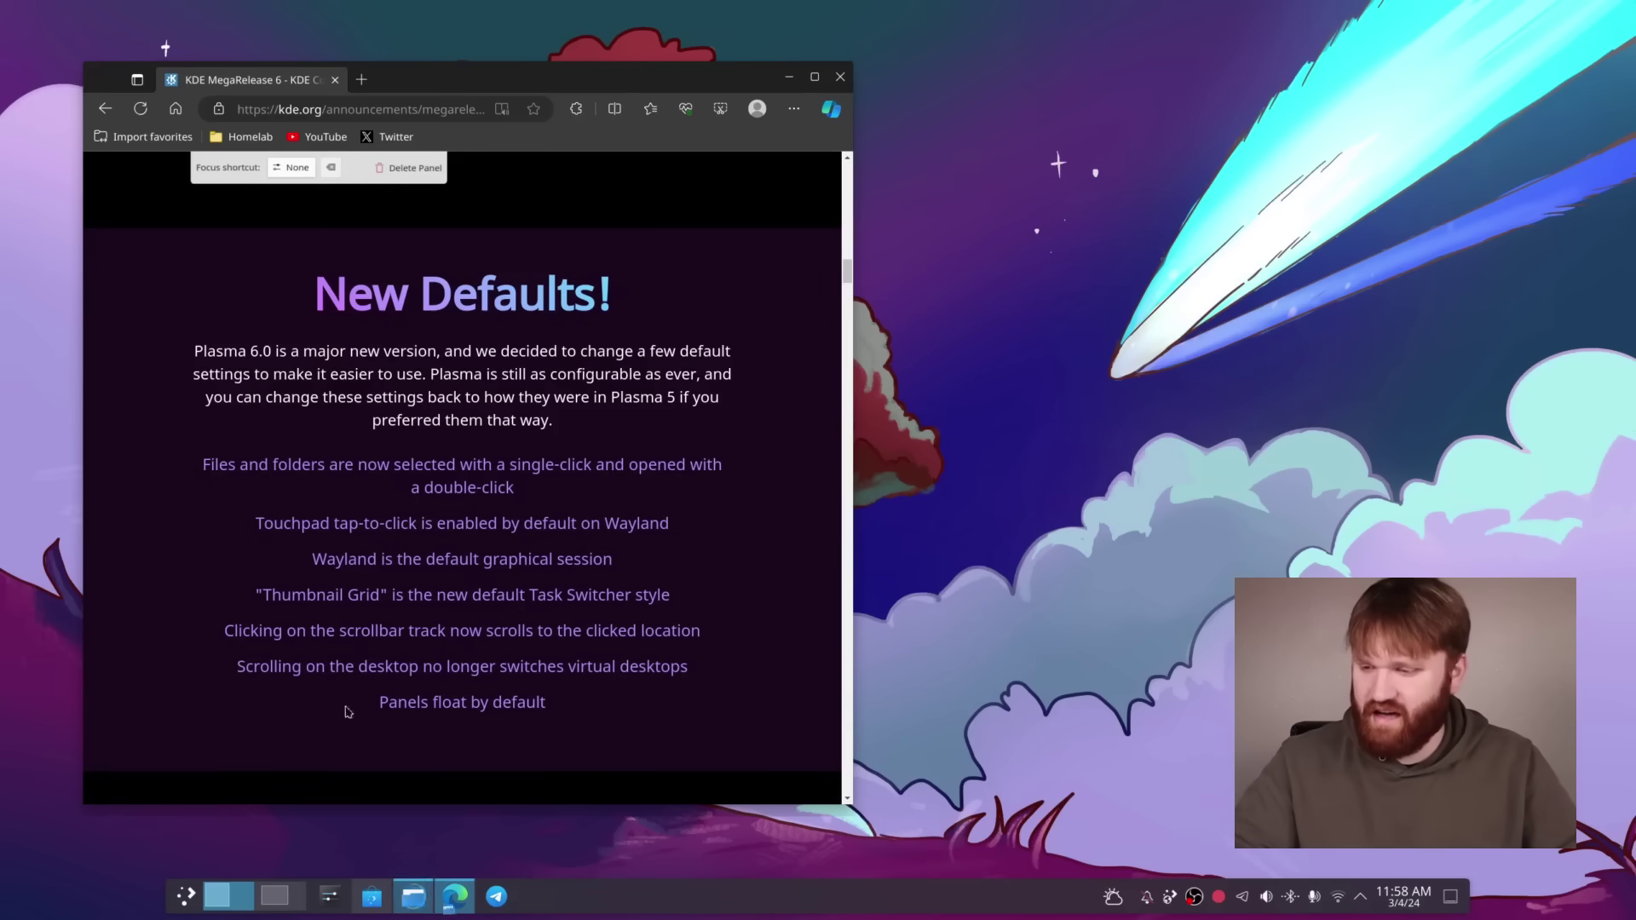
{"action": "left_click", "coordinate": [413, 895]}
{"action": "left_click_drag", "start_coordinate": [670, 470], "coordinate": [617, 464]}
{"action": "key", "text": "Right"}
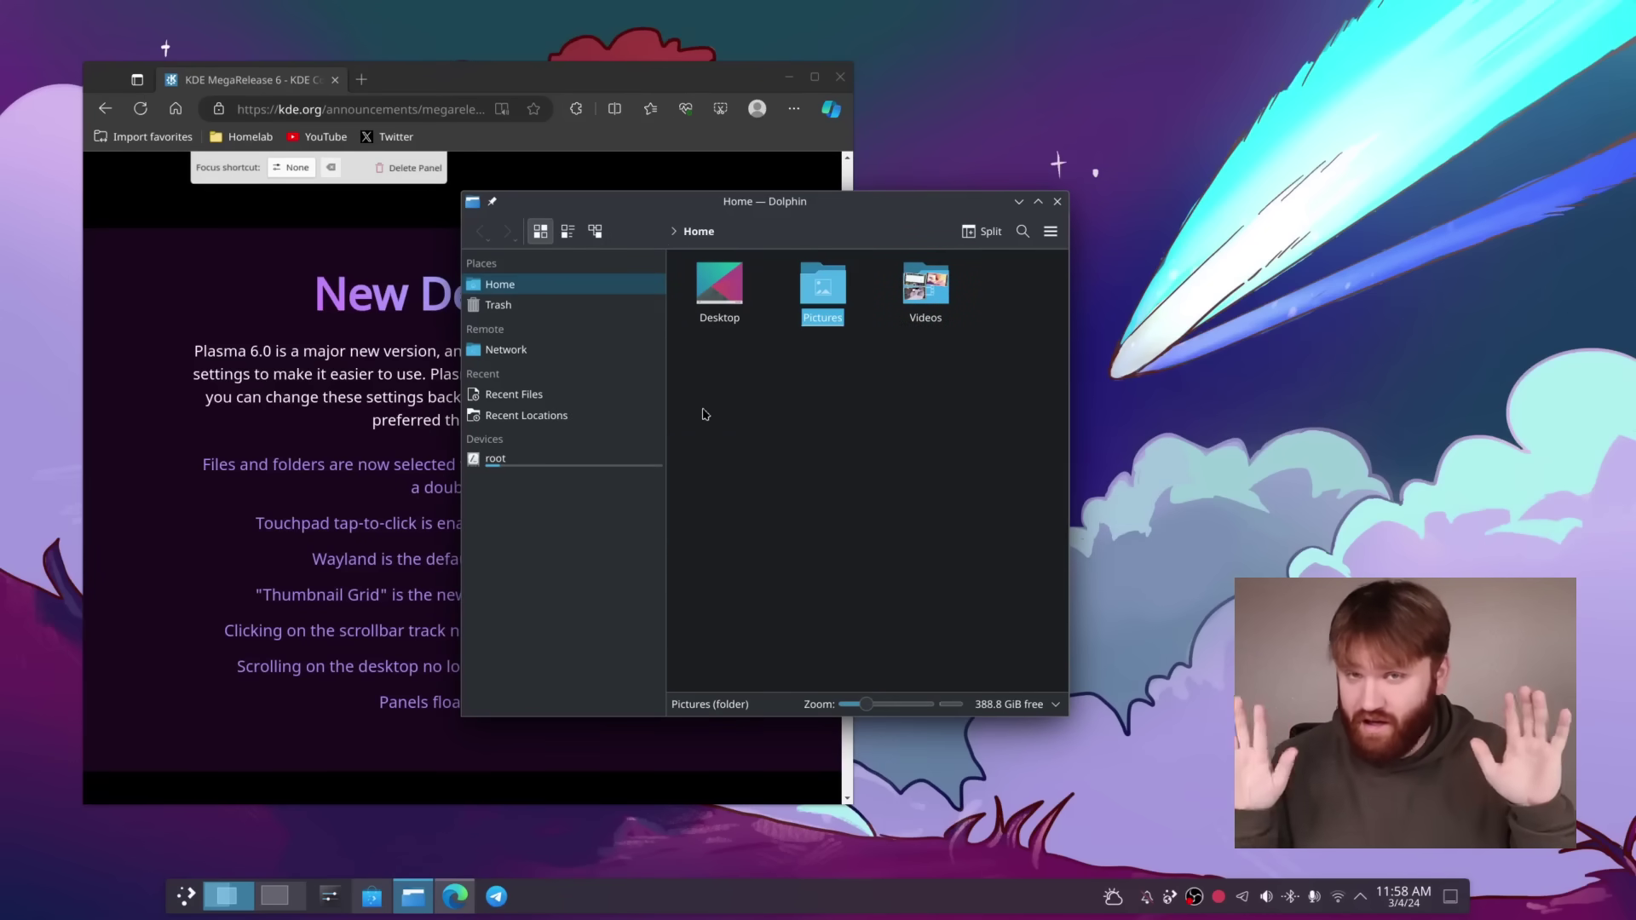
{"action": "key", "text": "Return"}
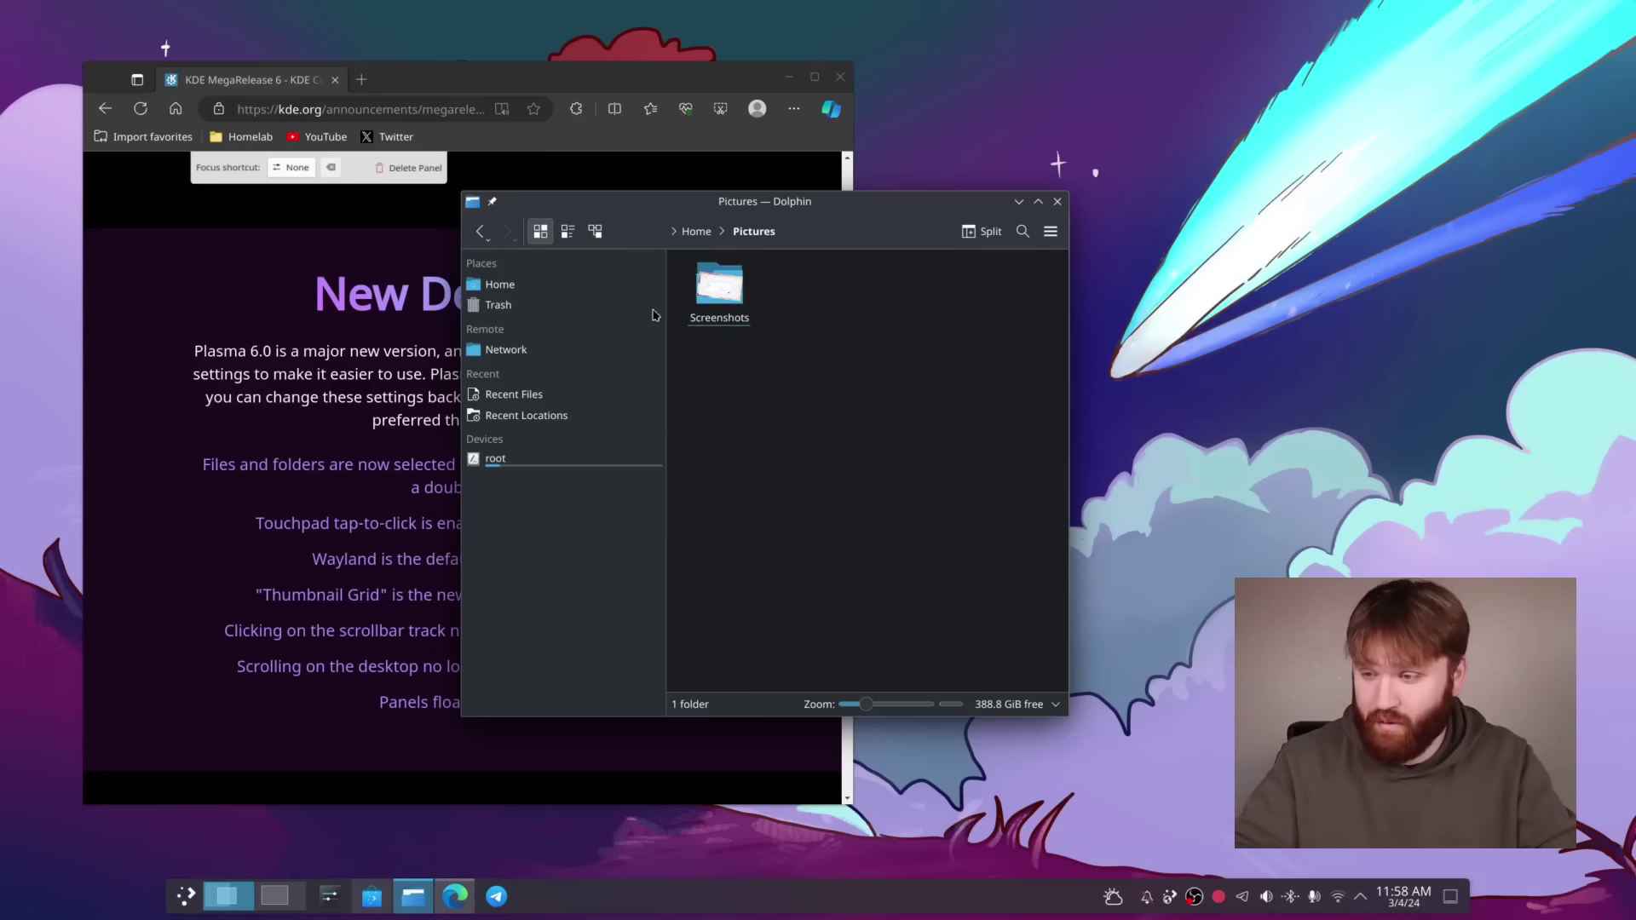
{"action": "key", "text": "ctrl+q"}
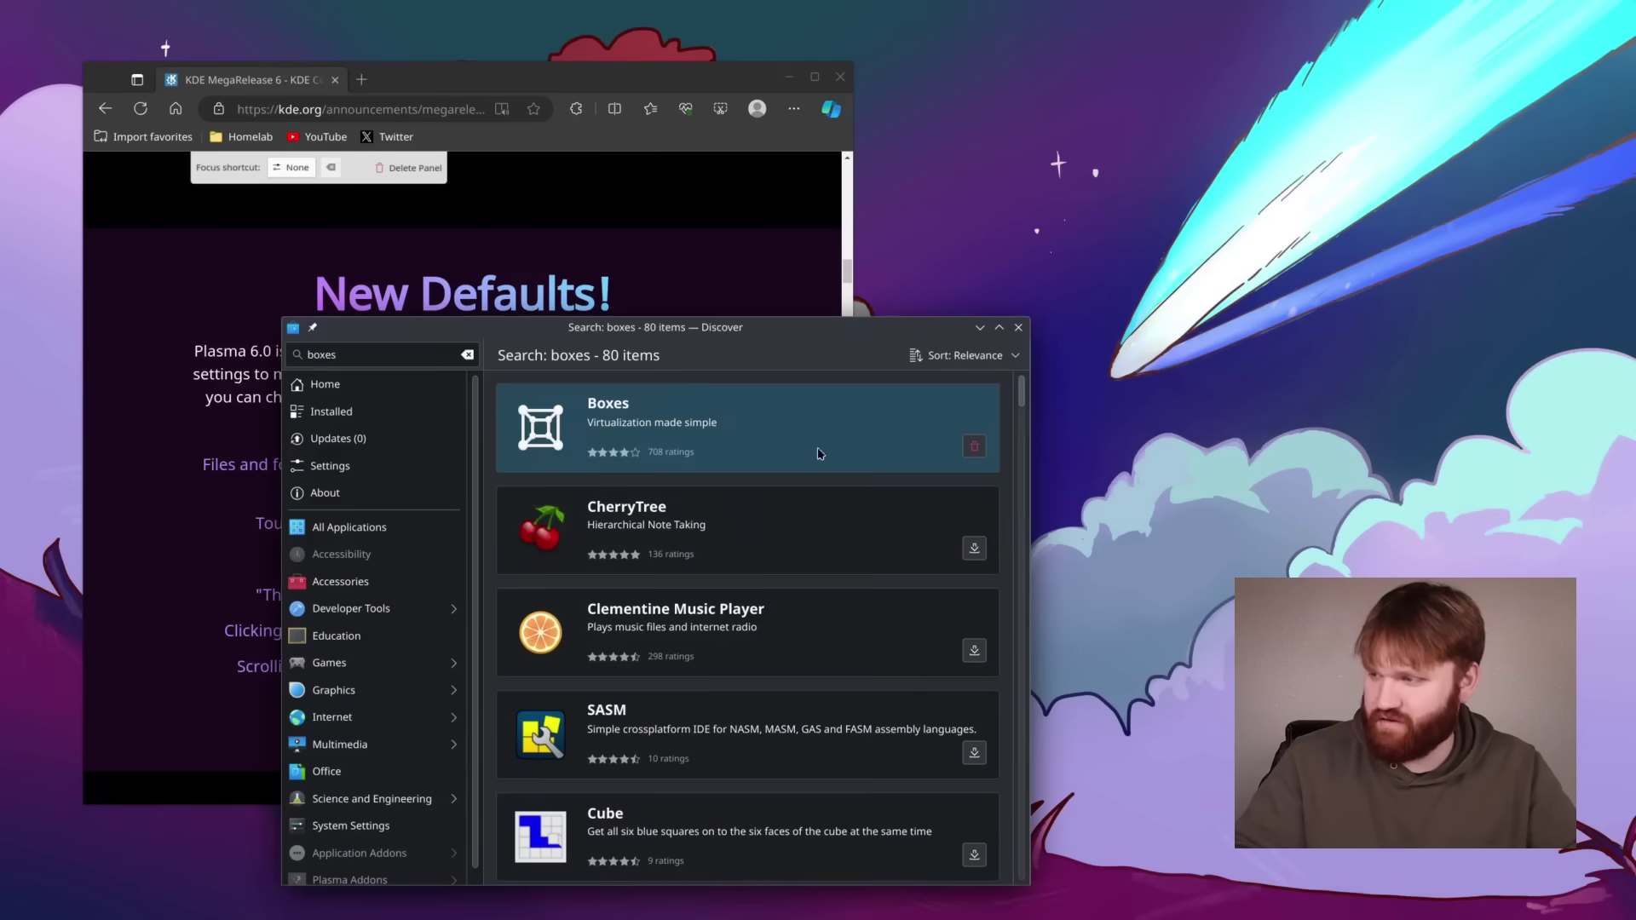
{"action": "scroll", "coordinate": [817, 489], "scroll_direction": "down", "scroll_amount": 15}
{"action": "scroll", "coordinate": [816, 489], "scroll_direction": "down", "scroll_amount": 5}
{"action": "scroll", "coordinate": [818, 499], "scroll_direction": "up", "scroll_amount": 6}
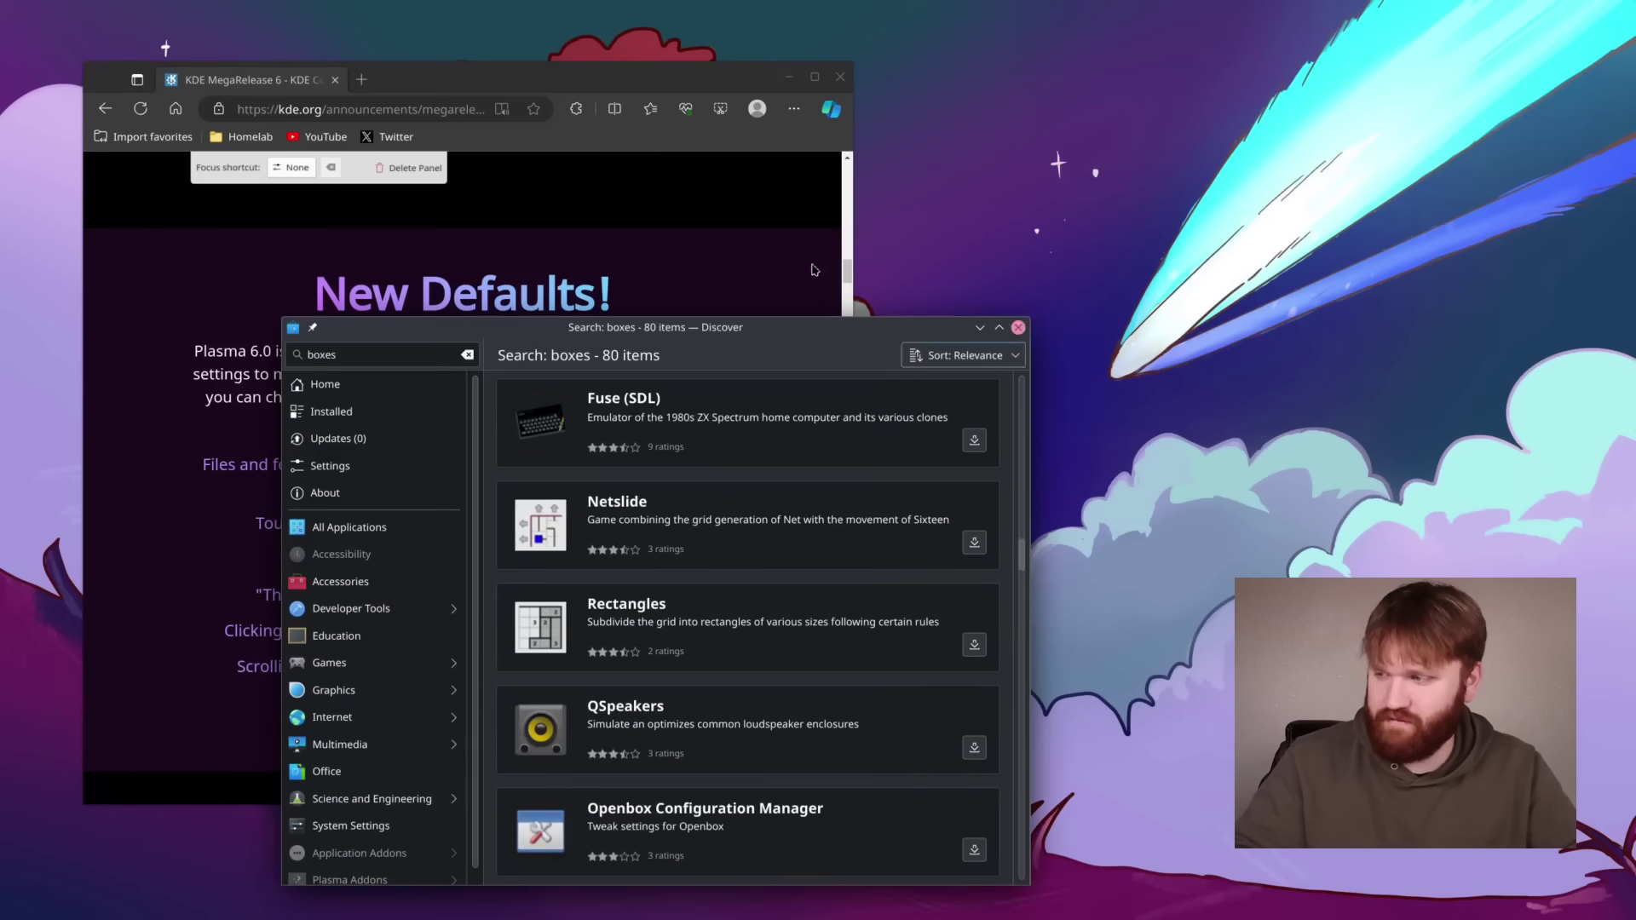
{"action": "left_click", "coordinate": [1018, 327]}
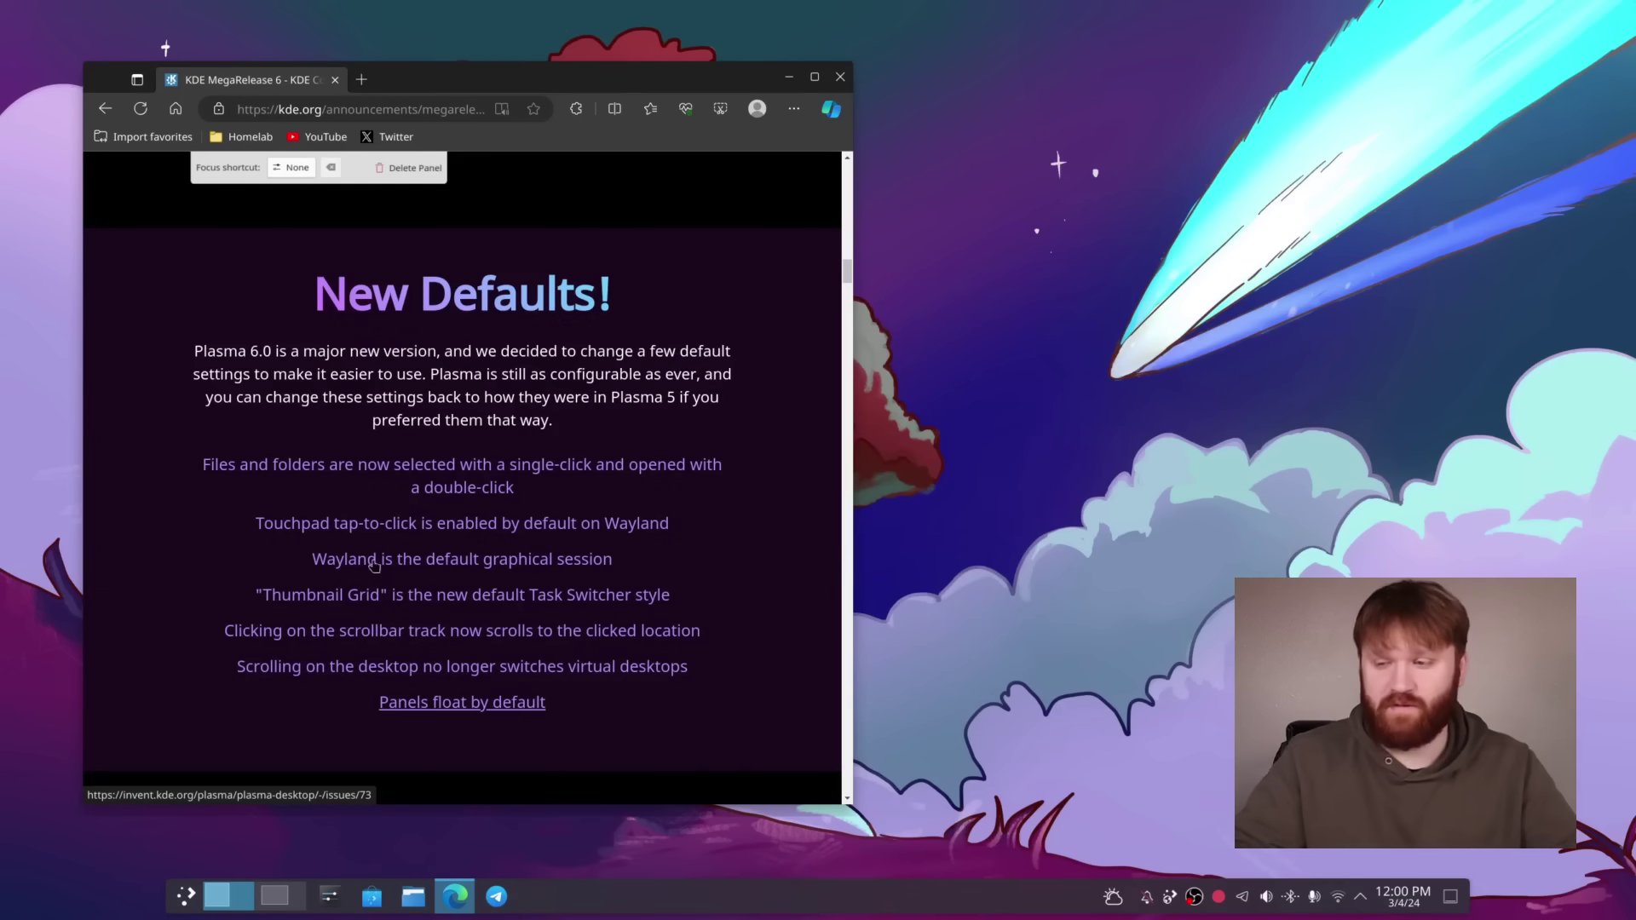
Step: Scroll the kde.org announcement past Refreshed Breeze and Plasma Search to the And More Plasma. section
{"action": "scroll", "coordinate": [404, 471], "scroll_direction": "down", "scroll_amount": 12}
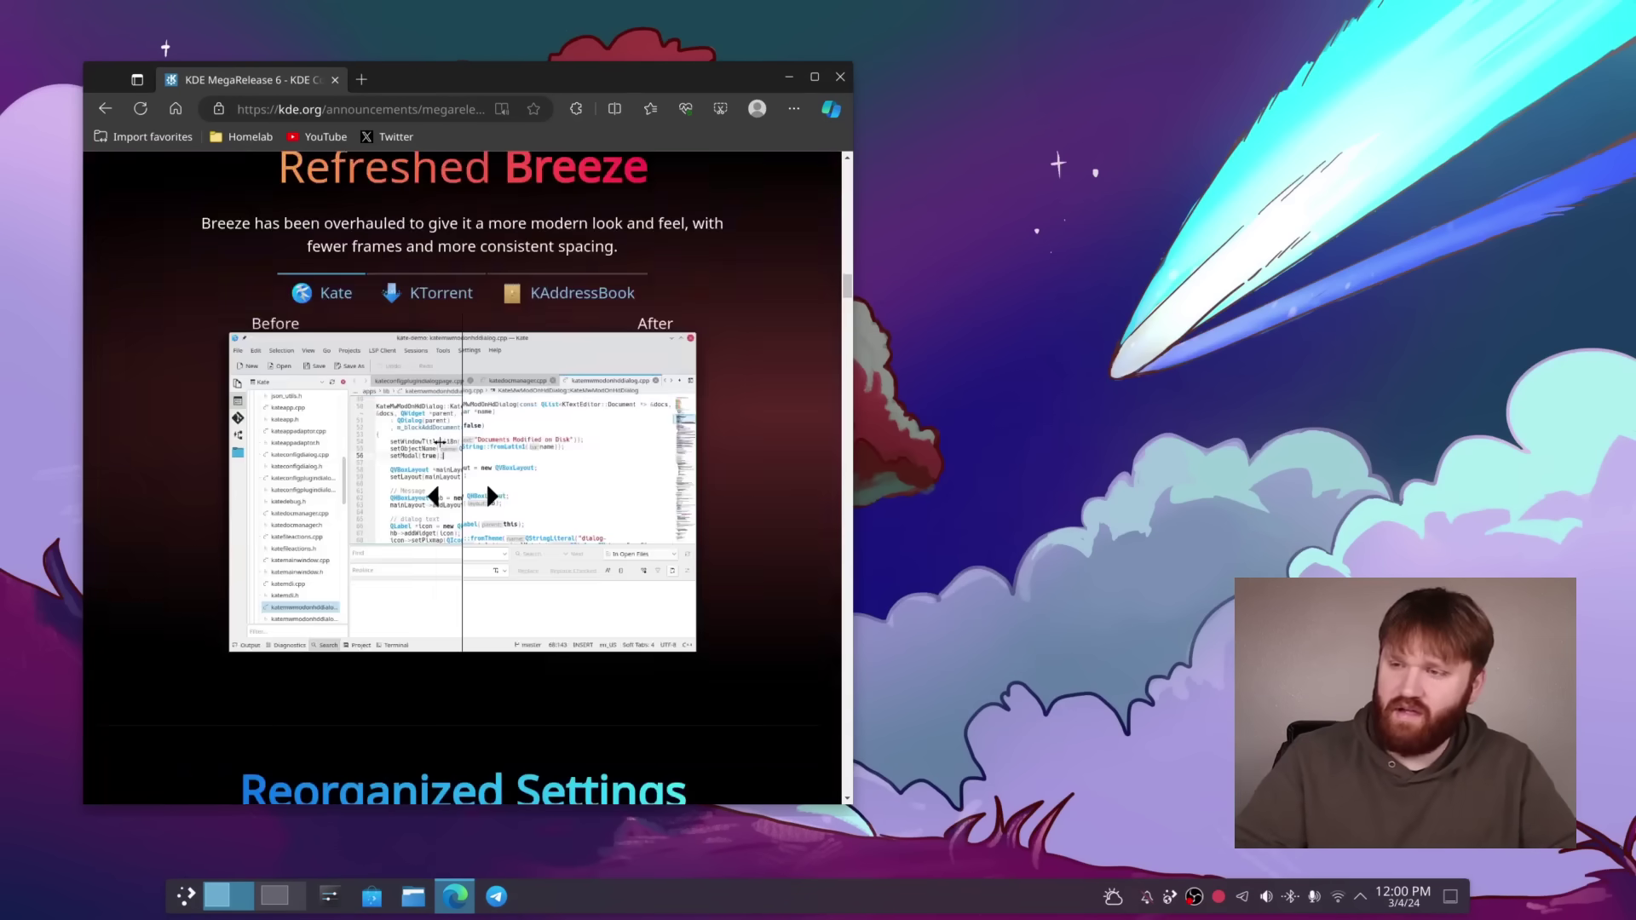
{"action": "scroll", "coordinate": [441, 437], "scroll_direction": "down", "scroll_amount": 16}
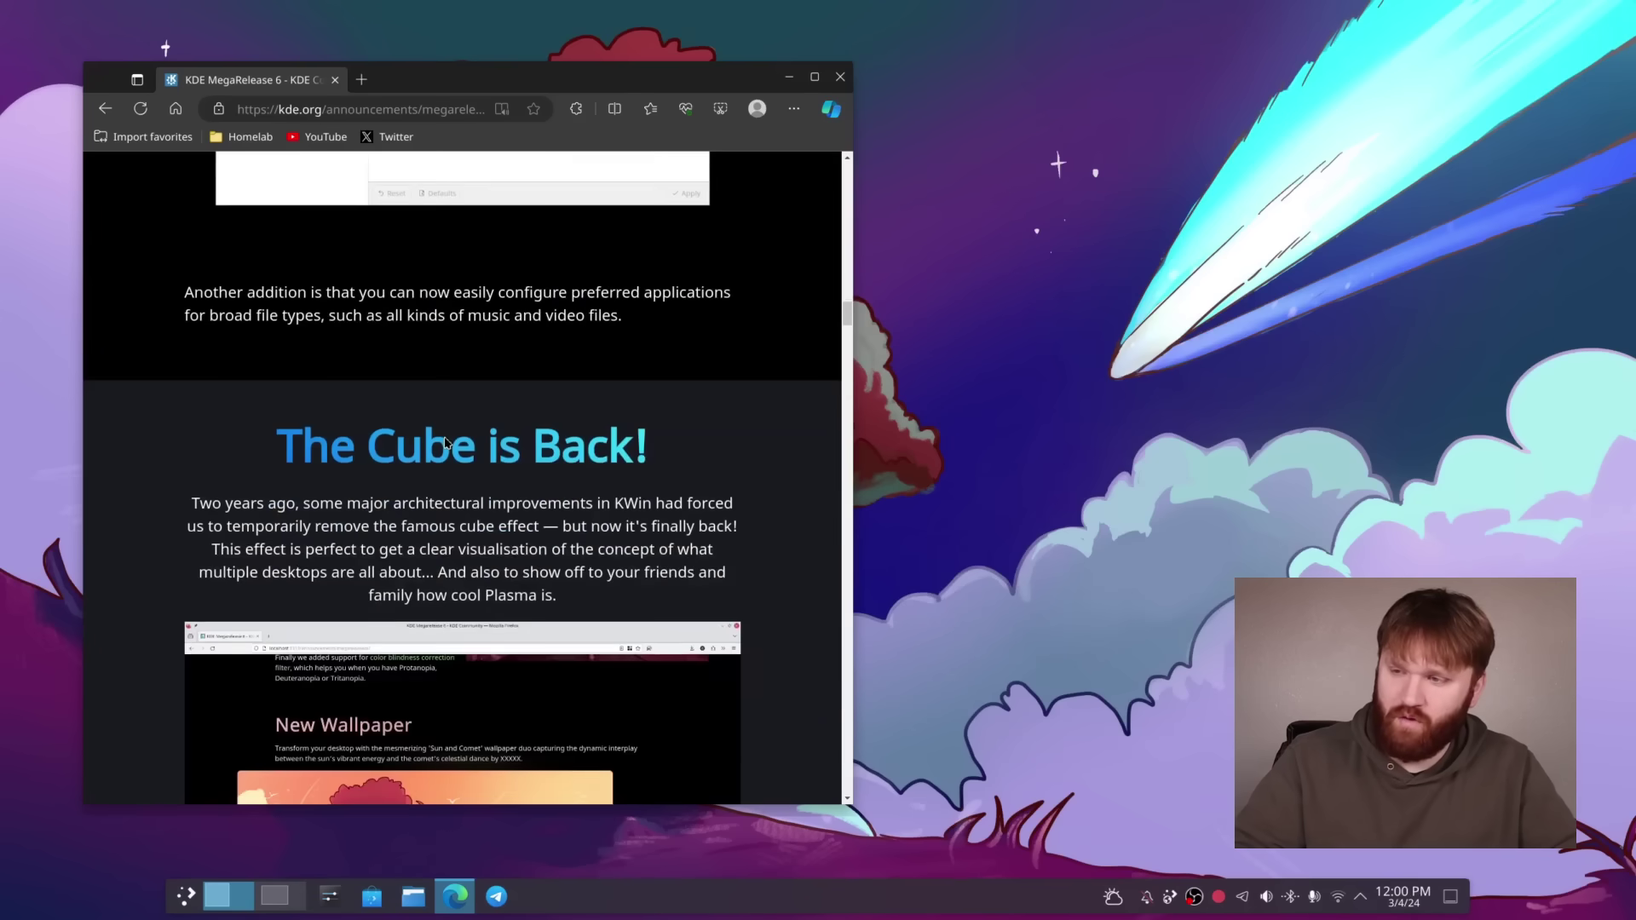
{"action": "scroll", "coordinate": [445, 442], "scroll_direction": "down", "scroll_amount": 6}
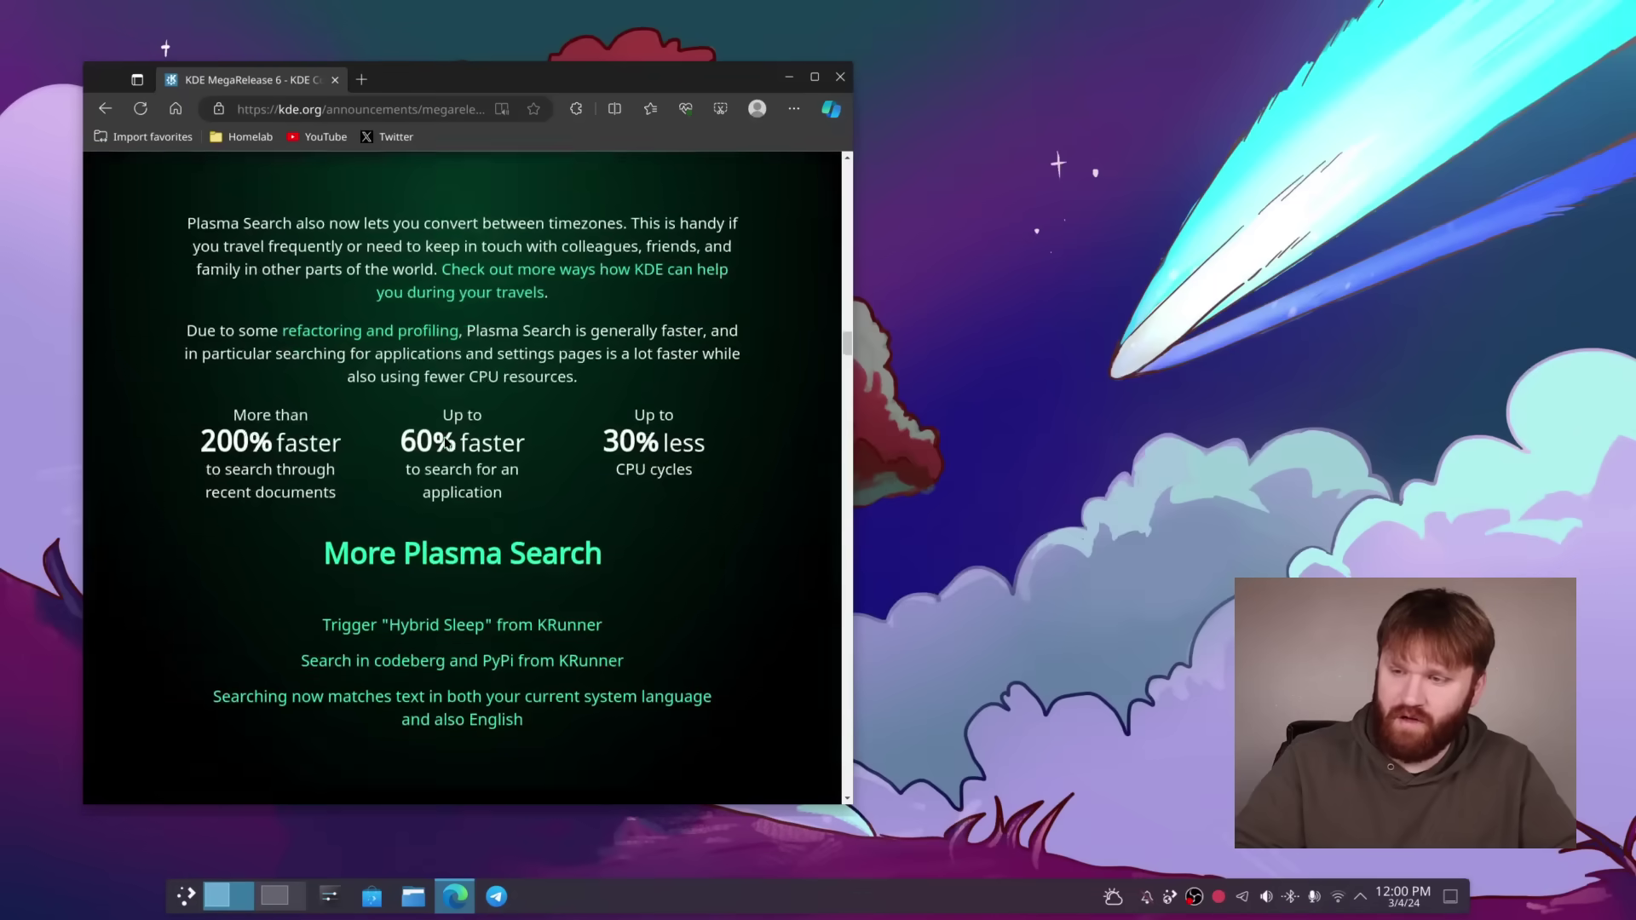
{"action": "scroll", "coordinate": [477, 434], "scroll_direction": "up", "scroll_amount": 4}
{"action": "scroll", "coordinate": [490, 426], "scroll_direction": "up", "scroll_amount": 1}
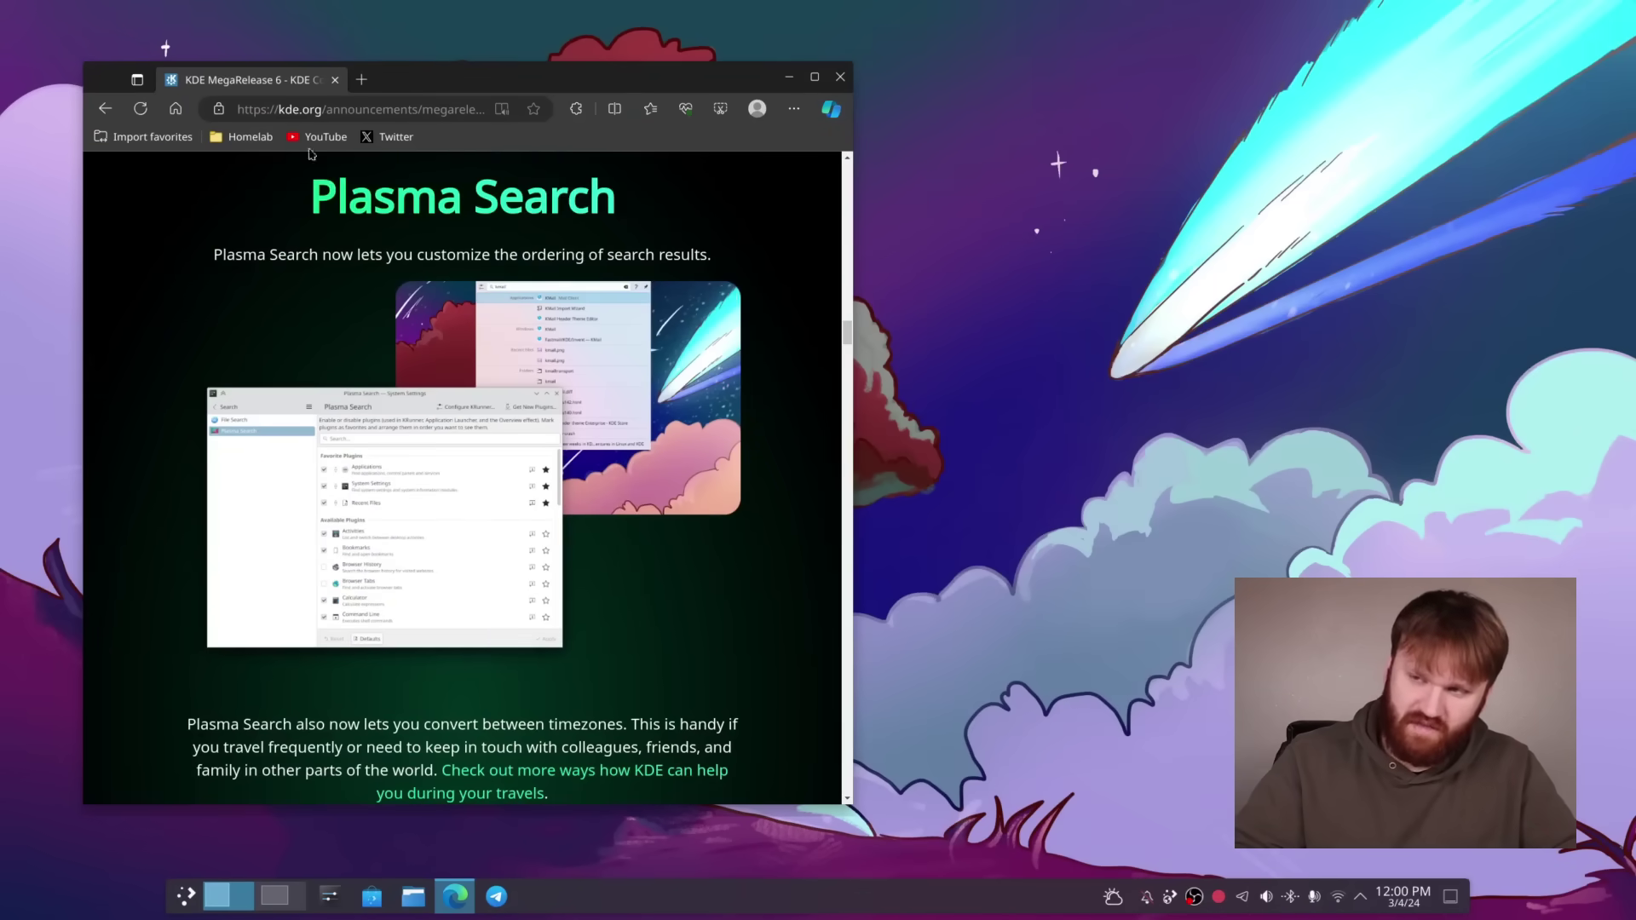
{"action": "scroll", "coordinate": [470, 439], "scroll_direction": "down", "scroll_amount": 13}
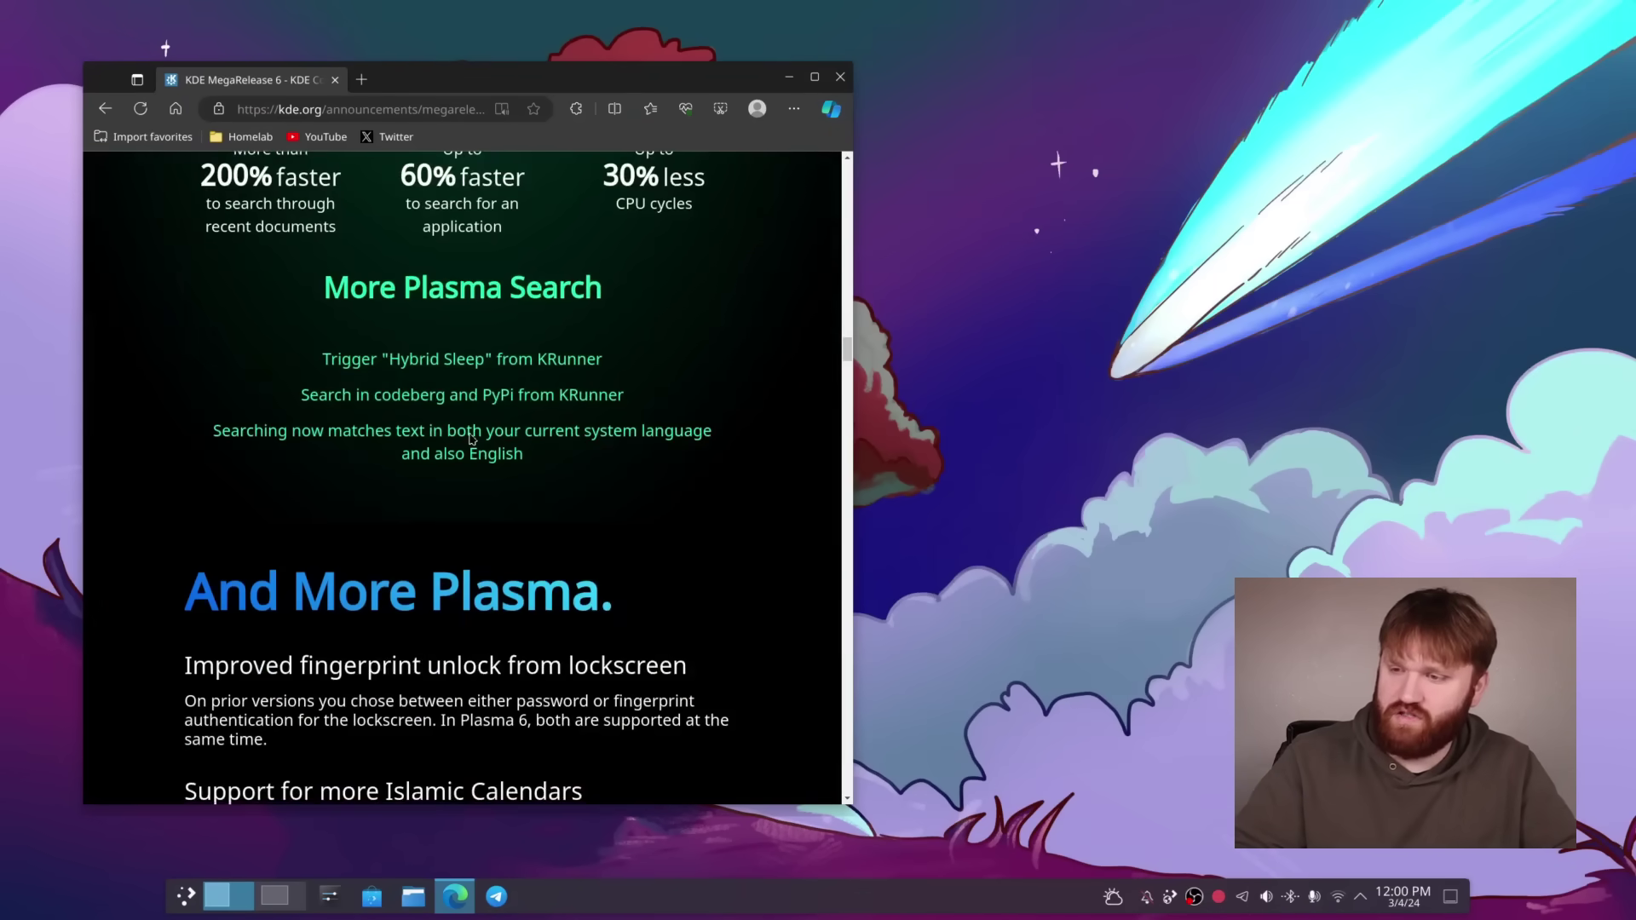
{"action": "scroll", "coordinate": [470, 439], "scroll_direction": "down", "scroll_amount": 1}
{"action": "scroll", "coordinate": [248, 247], "scroll_direction": "up", "scroll_amount": 1}
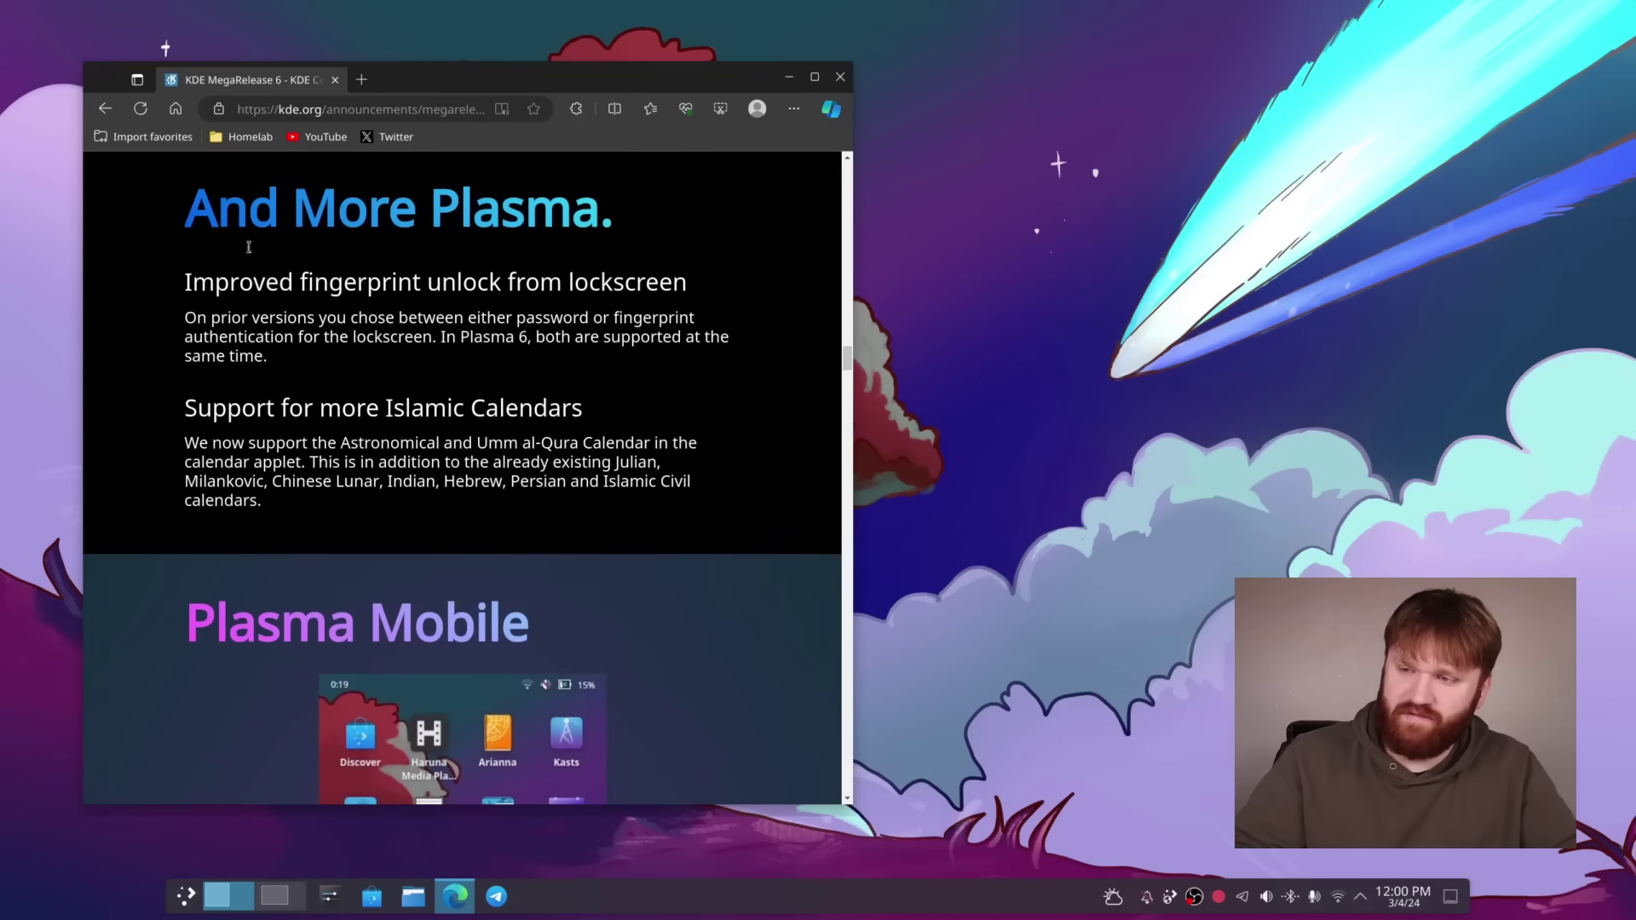
{"action": "scroll", "coordinate": [386, 255], "scroll_direction": "up", "scroll_amount": 2}
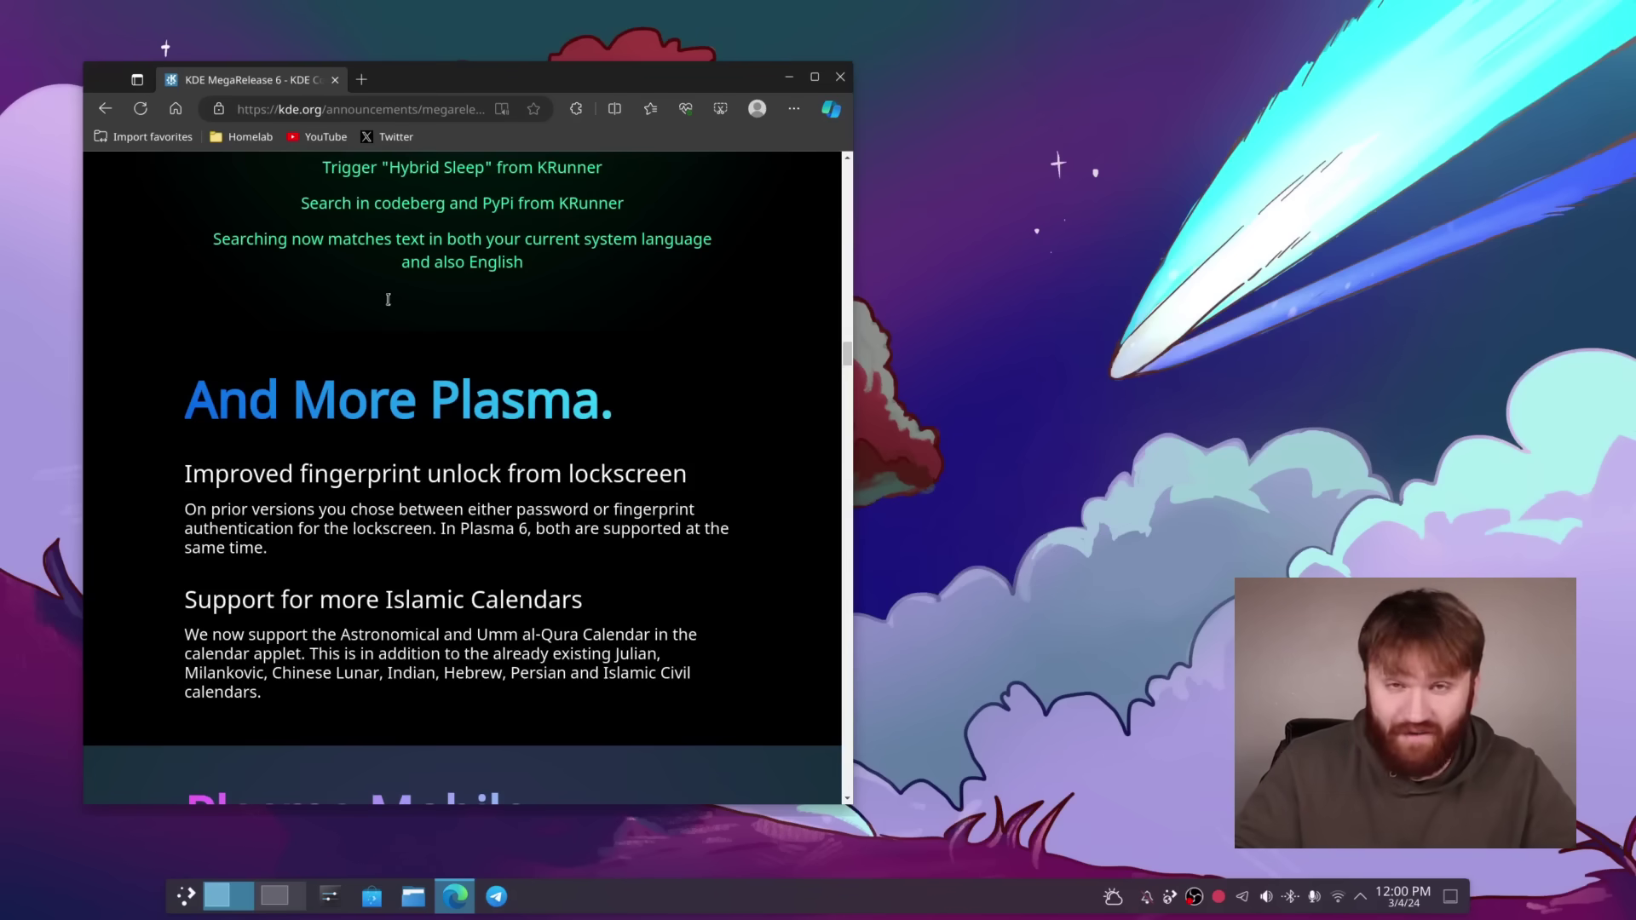
Step: Close the Microsoft Edge window to reveal the empty desktop
{"action": "left_click", "coordinate": [840, 76]}
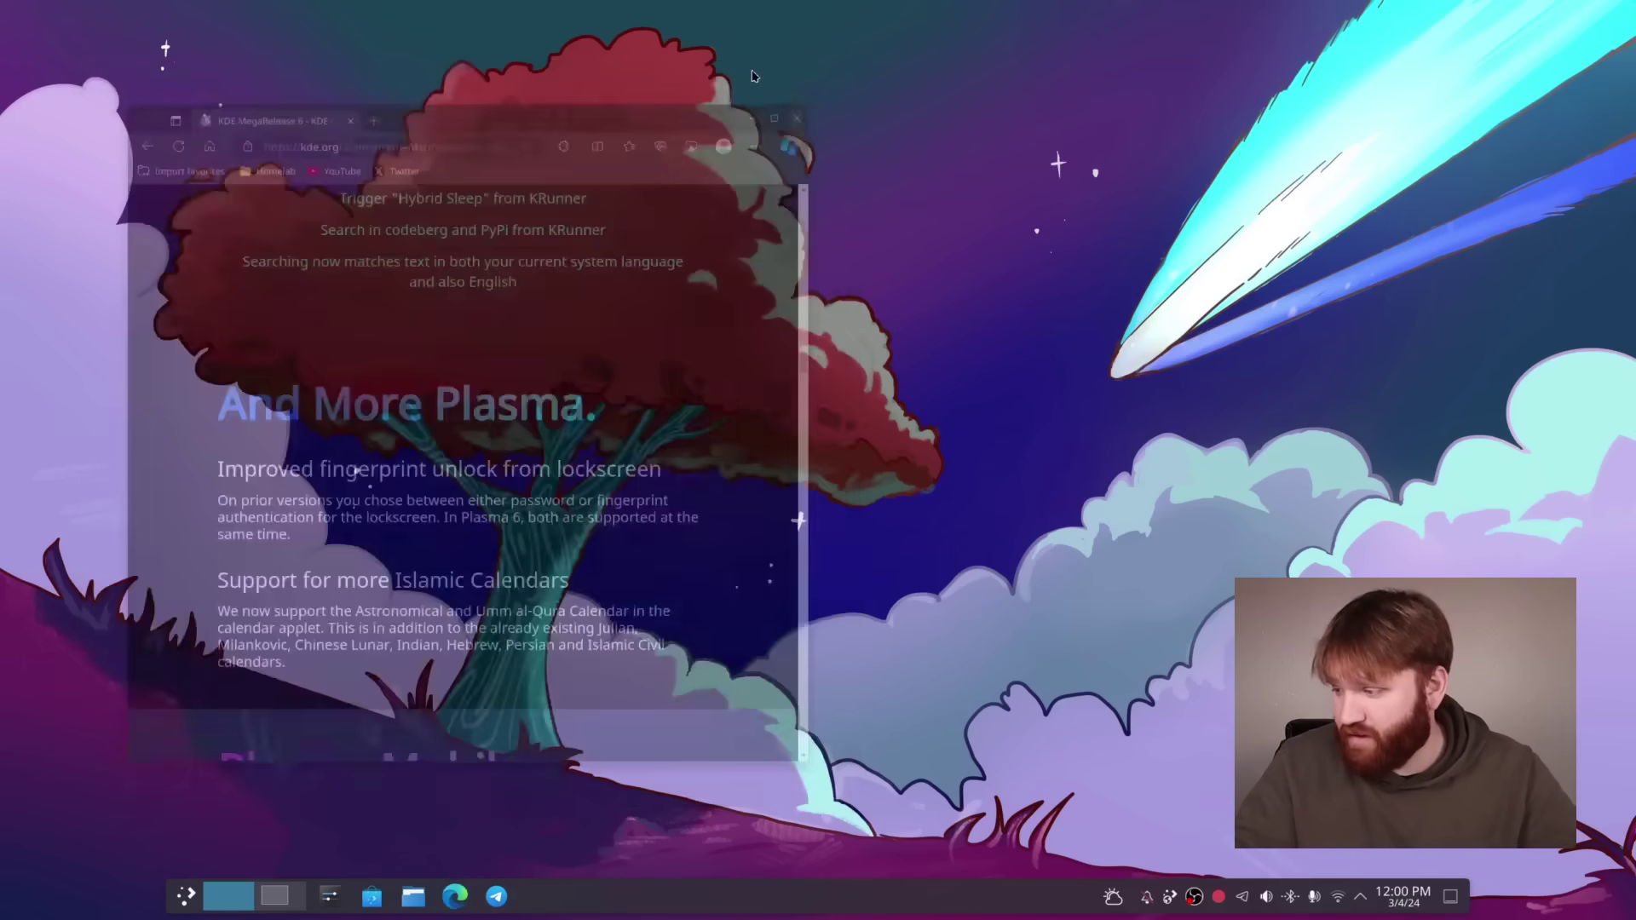